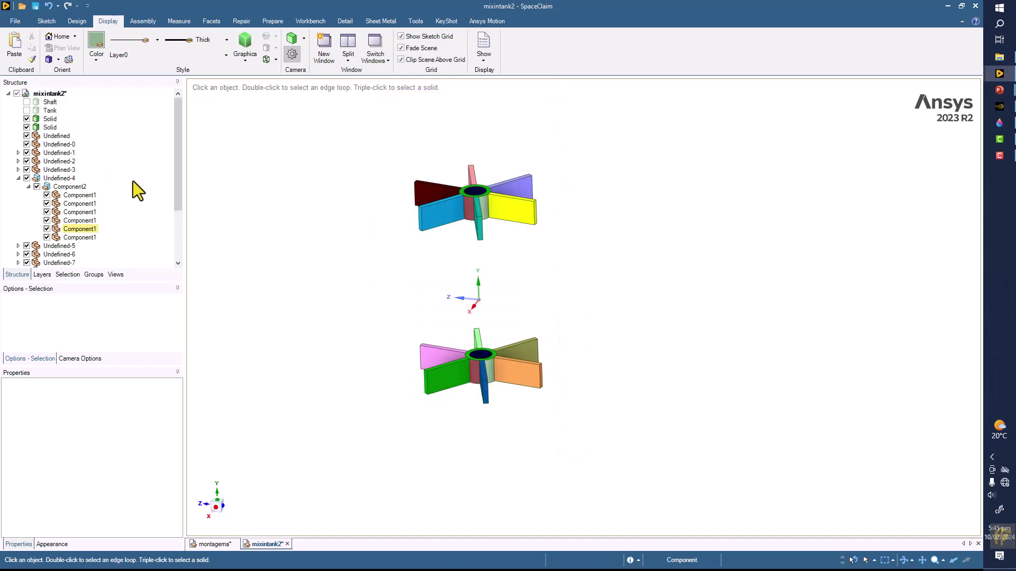
Flatten the mixintank2 assembly to clear the leftover components from its structure
right_click(56, 93)
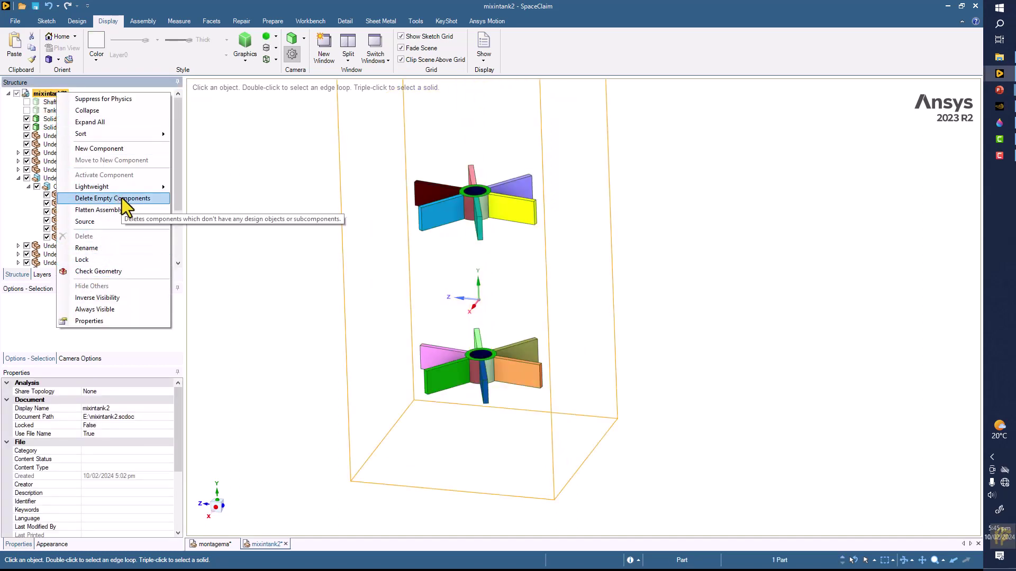
left_click(119, 209)
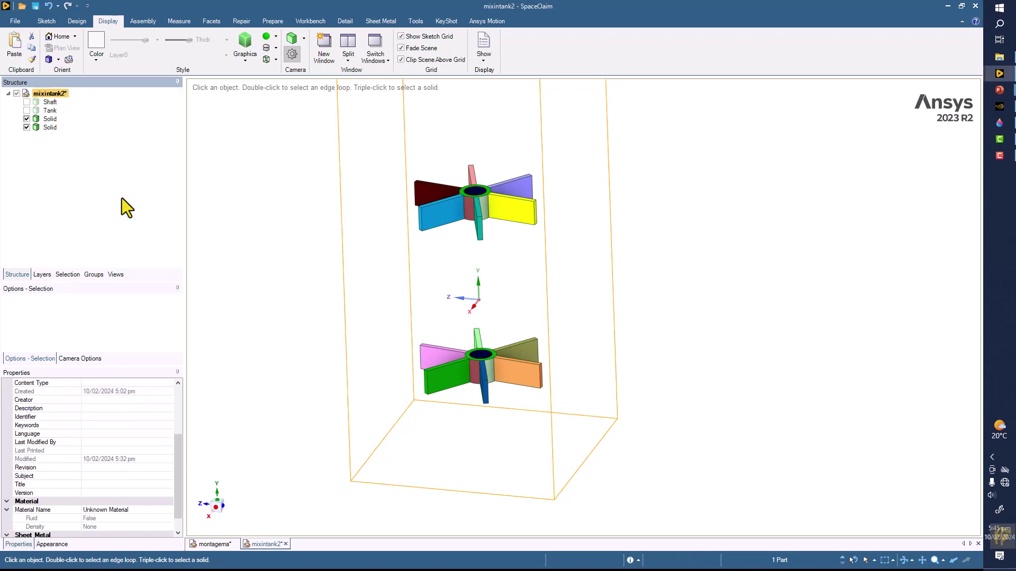
left_click(290, 221)
Rename the solid of the lower impeller as Rotor2
middle_click_drag(290, 221, 302, 228)
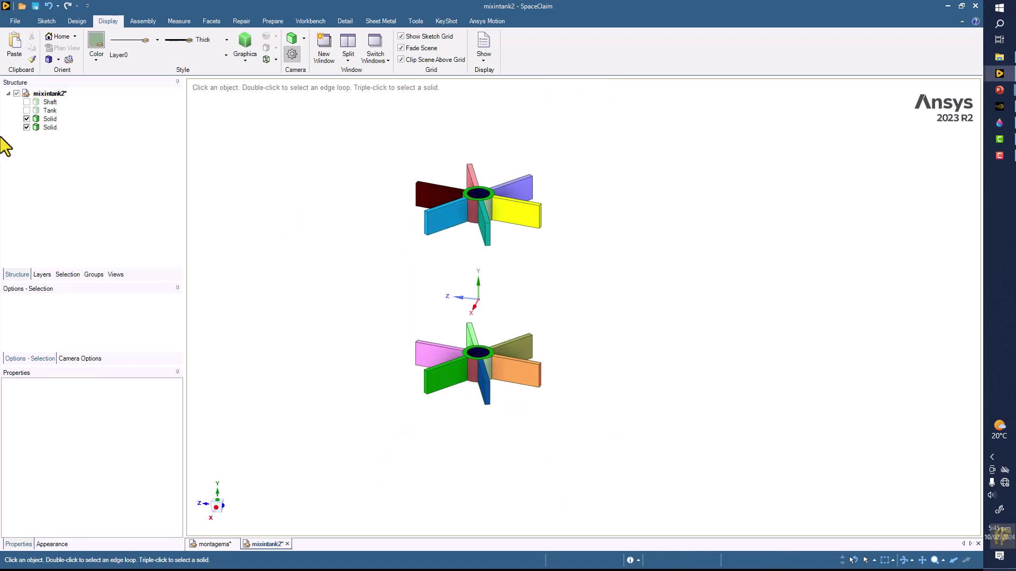
left_click(49, 127)
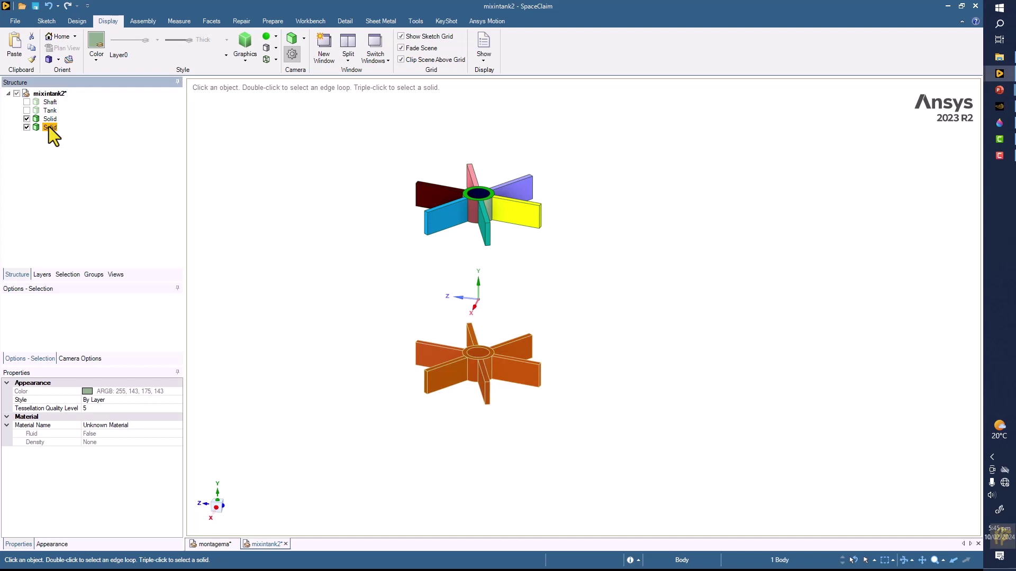
right_click(49, 126)
left_click(87, 186)
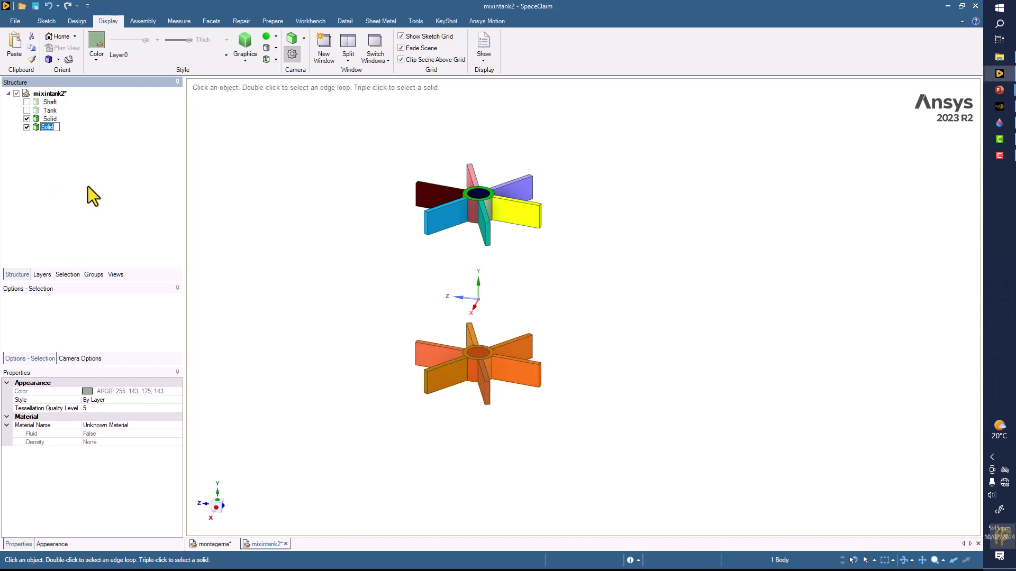
type("Rotor")
key("Return")
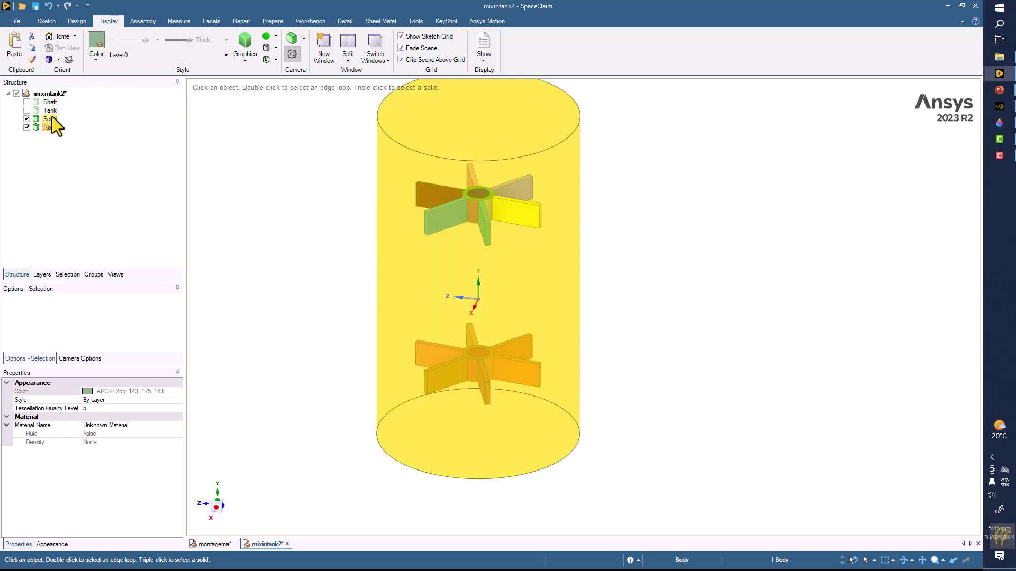
Rename the solid of the upper impeller as Rotor1
right_click(50, 119)
left_click(75, 170)
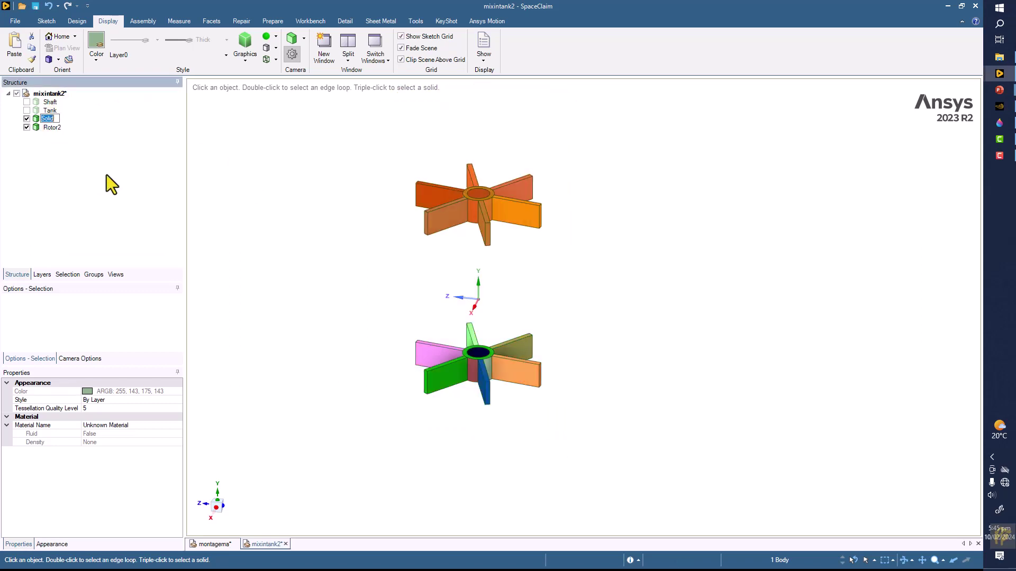
type("Rotor1")
key("Return")
left_click(291, 184)
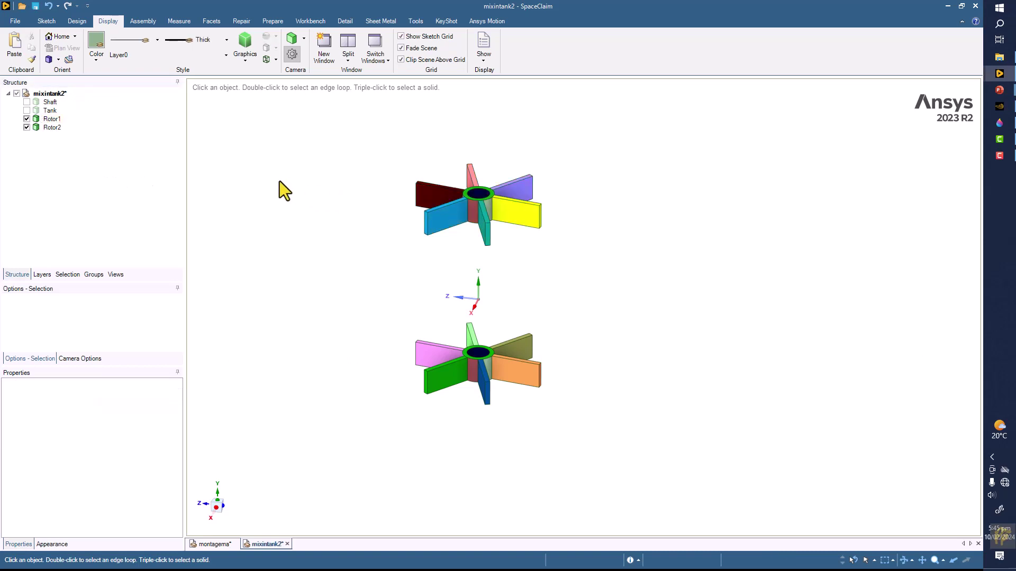
Show the hidden Shaft and Tank bodies together with the two rotors
left_click(26, 101)
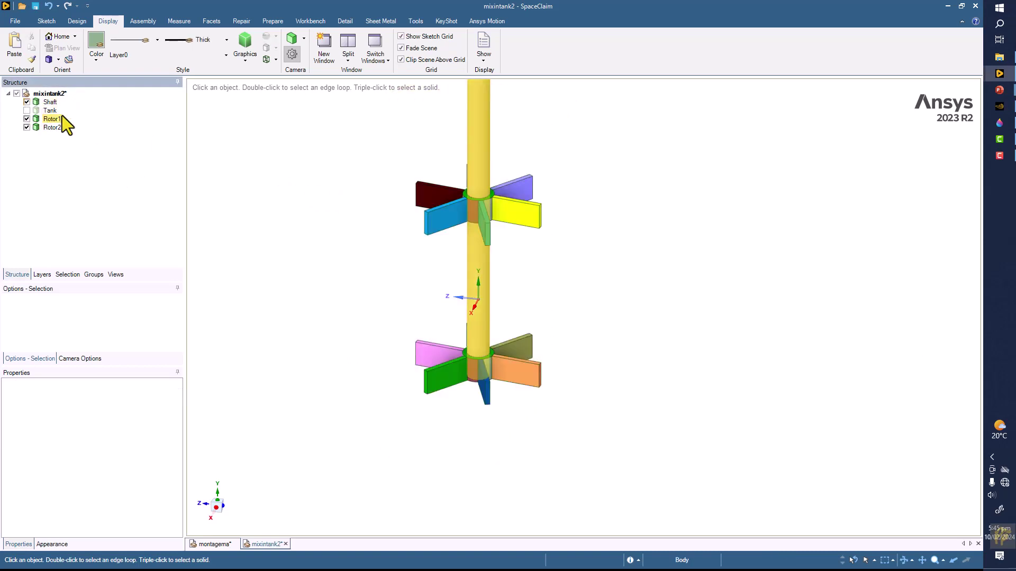
scroll(271, 197, "down", 3)
middle_click_drag(275, 203, 334, 213, "ctrl")
left_click(27, 110)
scroll(333, 214, "up", 2)
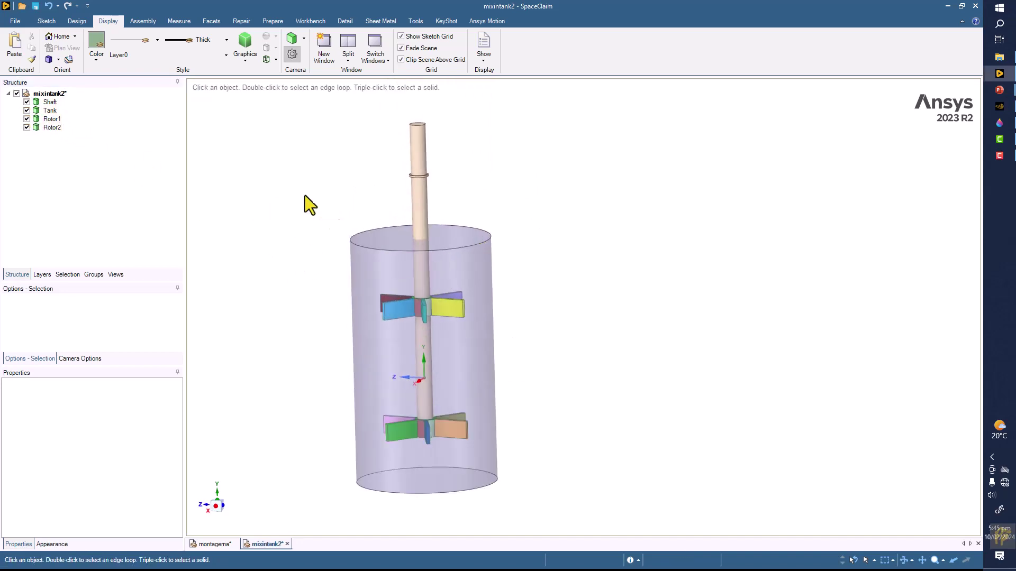
Create a reference plane on the top face of the tank
left_click(73, 19)
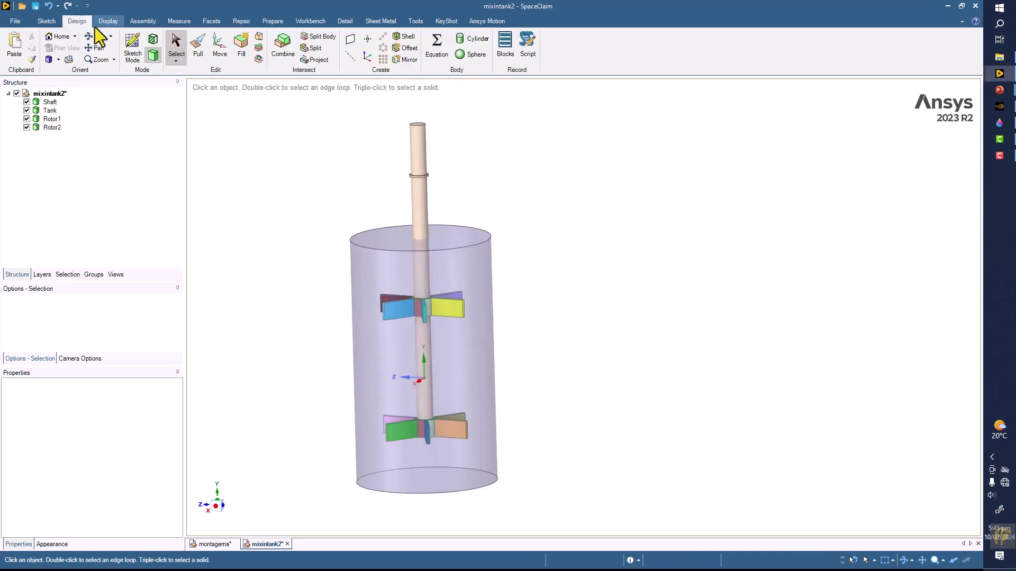
left_click(350, 40)
left_click(379, 239)
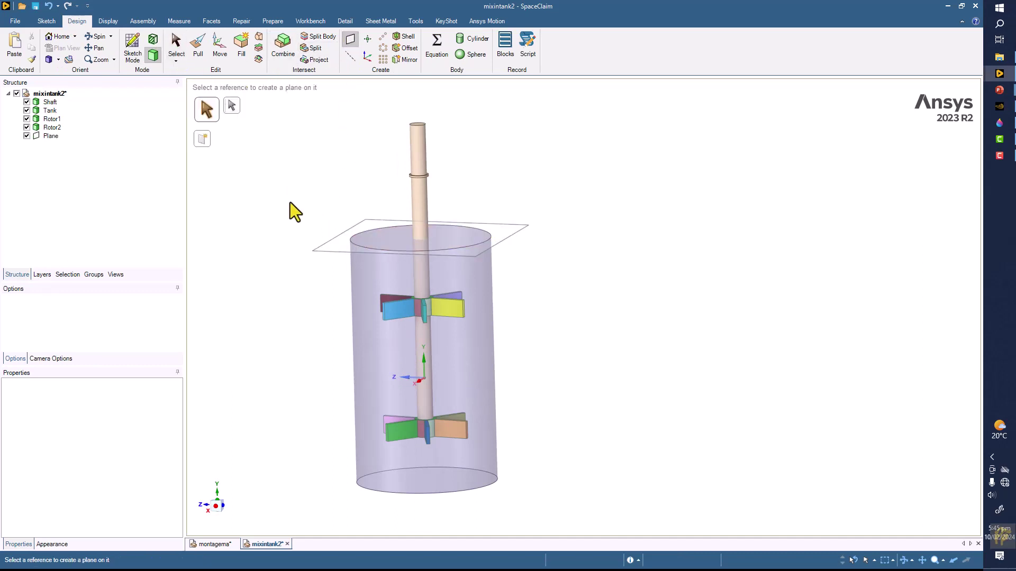
Cut the shaft with the plane at the tank's top using Combine and remove the part sticking out above it
left_click(289, 59)
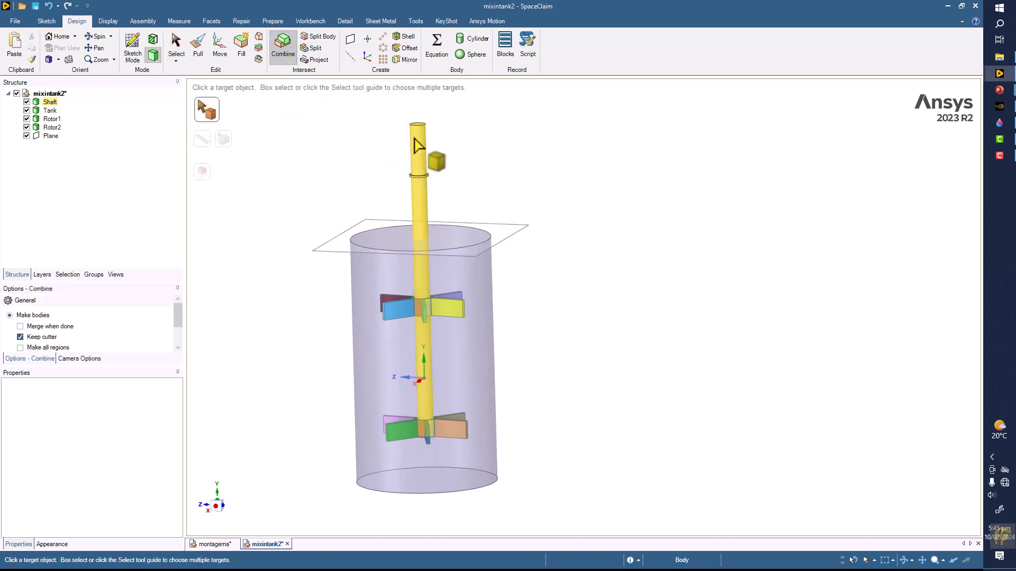
left_click(417, 158)
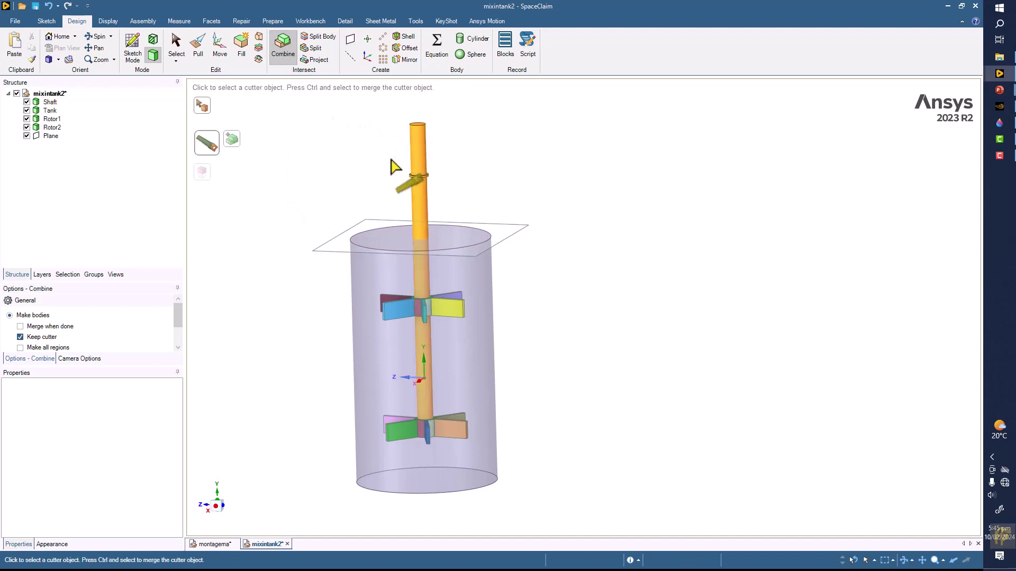
left_click(334, 238)
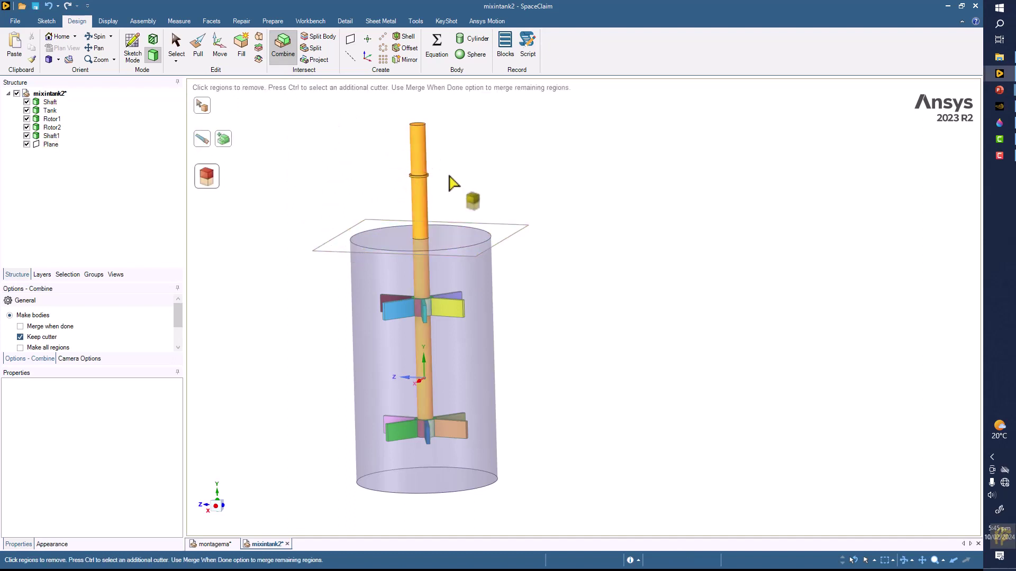
left_click(415, 161)
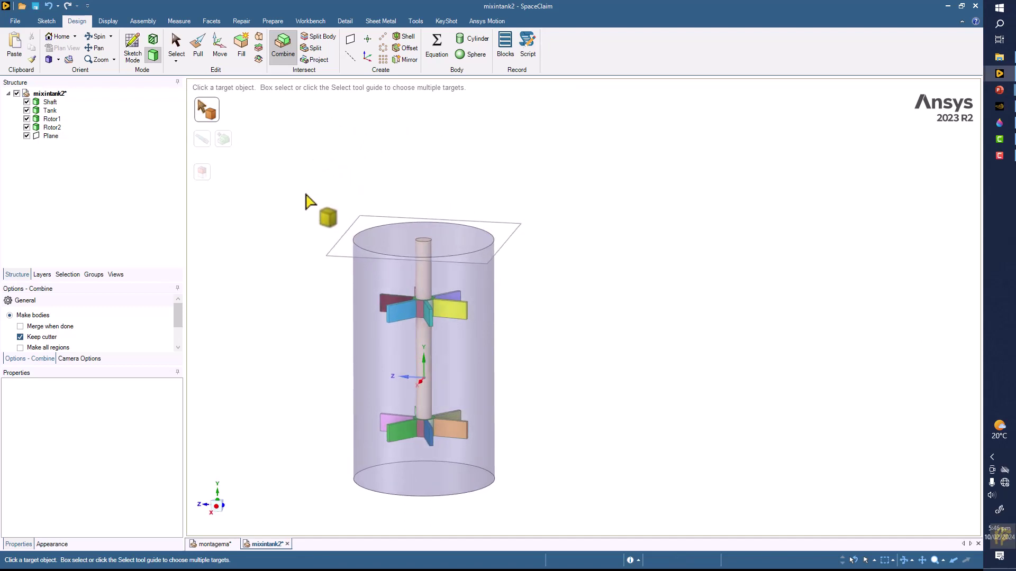
Hide the Tank body, leaving the shaft, rotors and reference plane shown
scroll(311, 202, "up", 2)
scroll(306, 197, "down", 2)
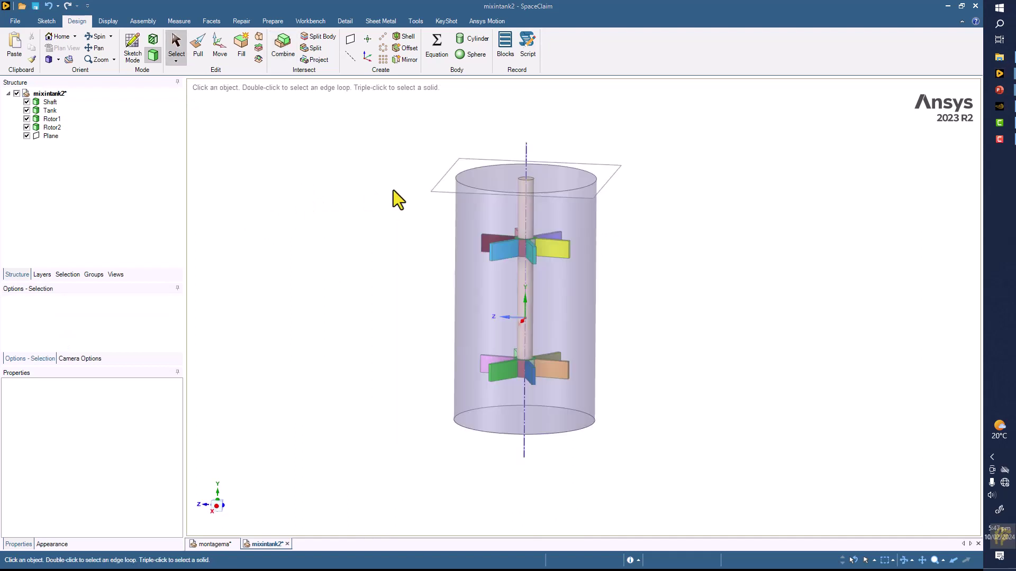
middle_click_drag(380, 198, 268, 182)
left_click(33, 112)
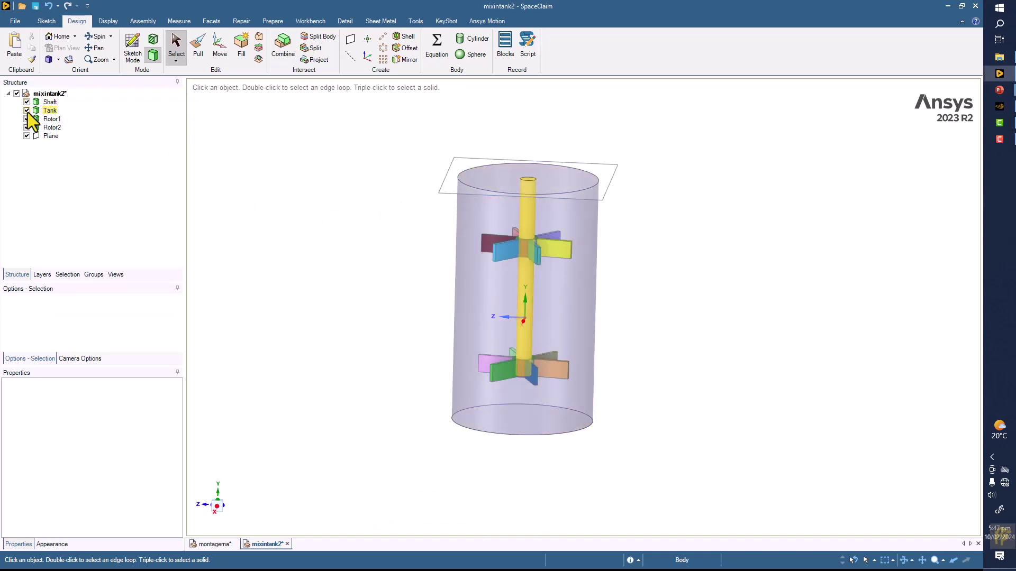
left_click(27, 111)
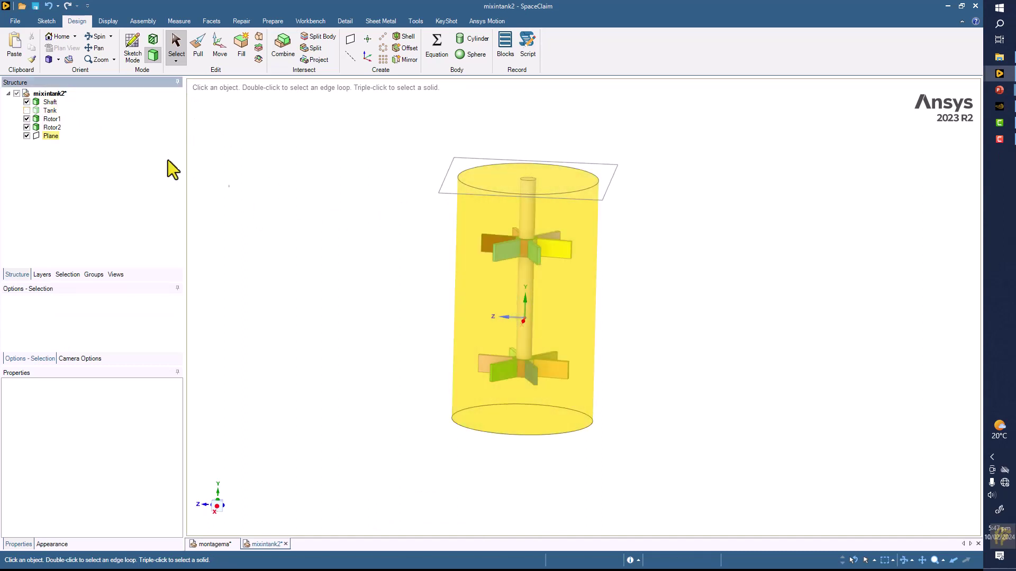
Create two reference planes on Rotor1, one at the top faces of its blades and one at the bottom
scroll(365, 197, "up", 2)
middle_click_drag(347, 201, 314, 210, "shift")
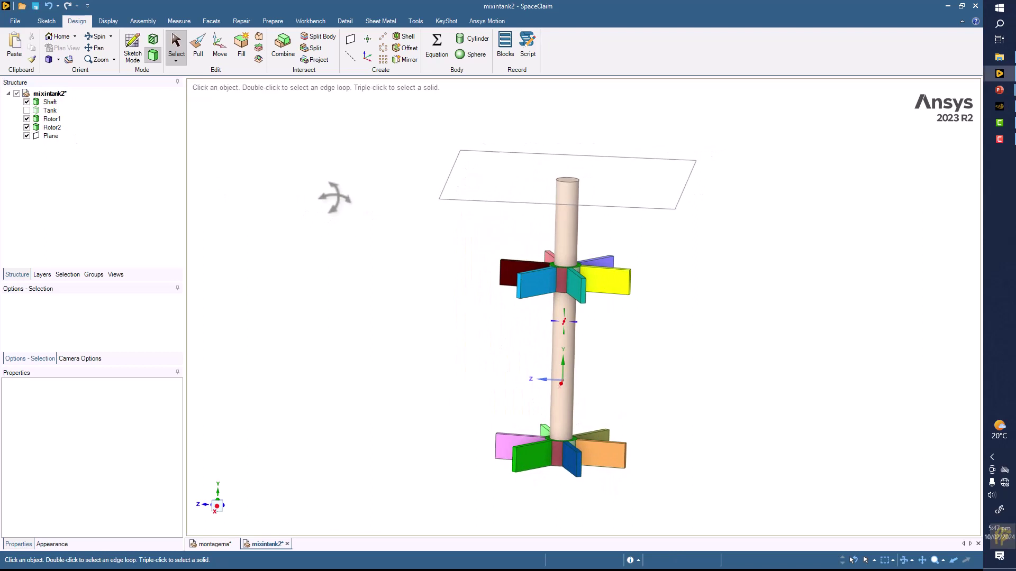
left_click(349, 43)
scroll(605, 323, "up", 5)
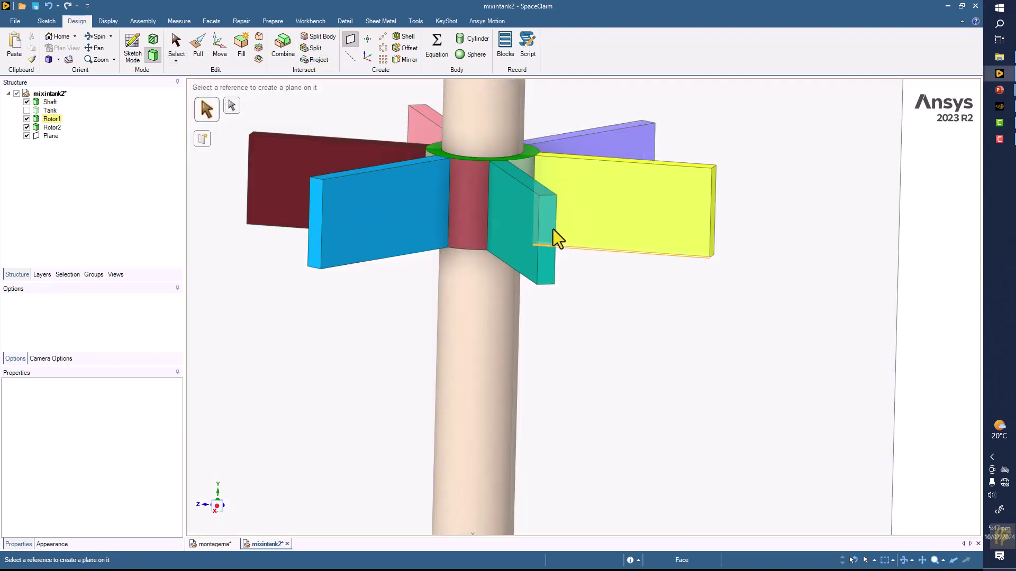
left_click(390, 241)
middle_click_drag(391, 242, 361, 228)
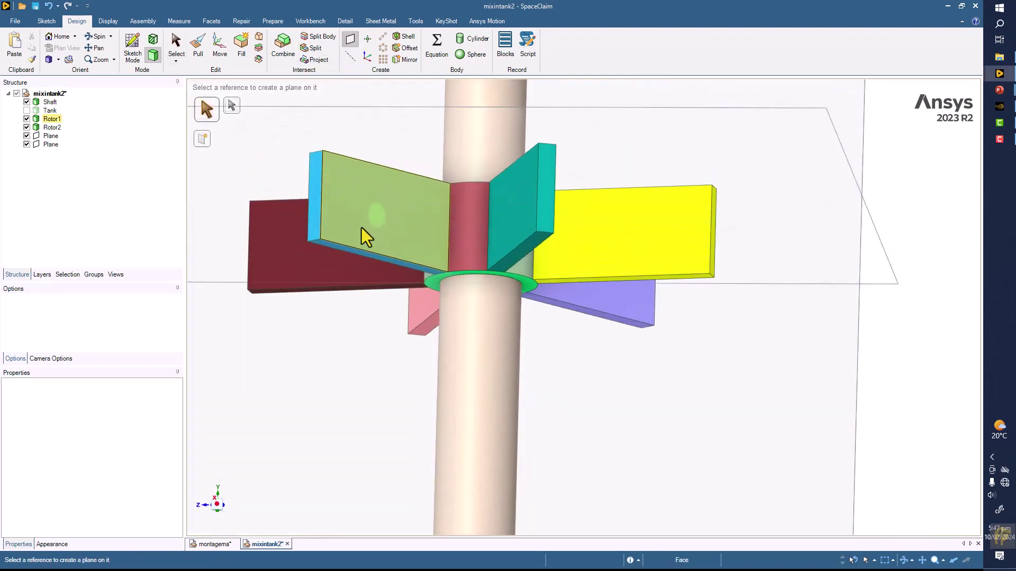
left_click(329, 243)
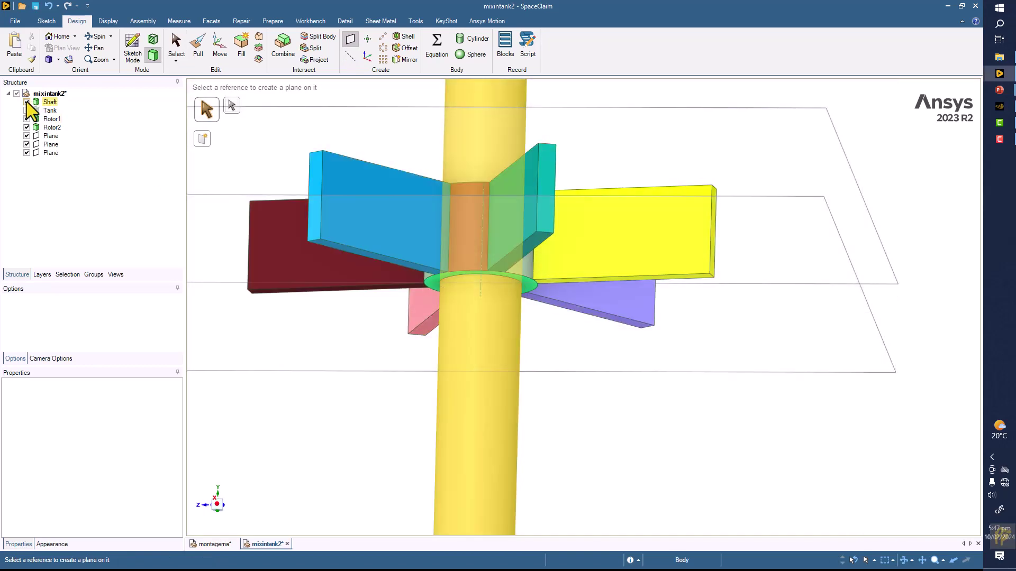
Hide the Shaft body and delete the reference plane that lies at the tank's top
left_click(27, 102)
scroll(245, 297, "down", 6)
middle_click_drag(290, 303, 478, 309)
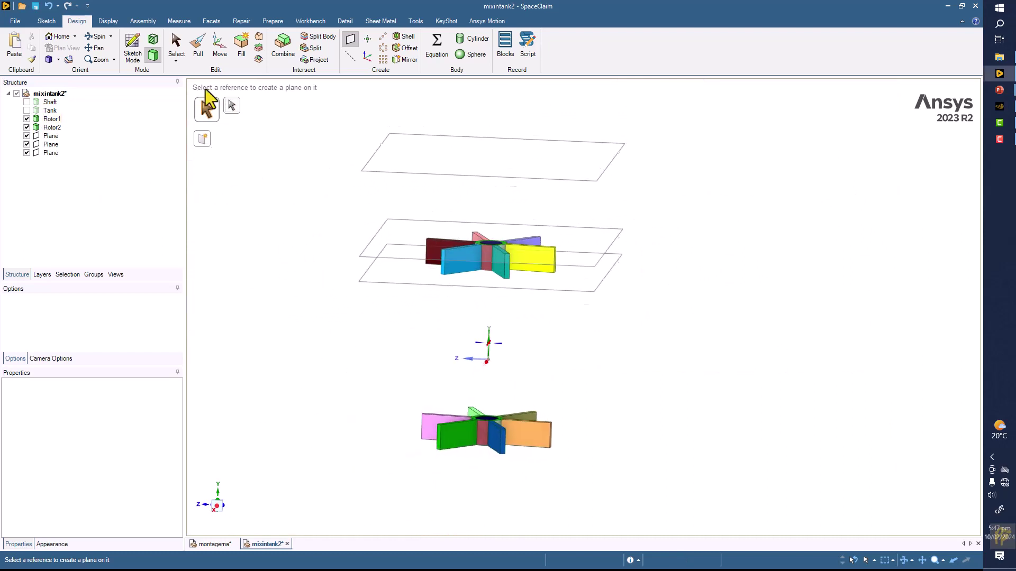
key("Escape")
left_click(402, 167)
key("Delete")
Move the plane on top of Rotor1 upward by 30 mm
middle_click_drag(366, 187, 369, 189)
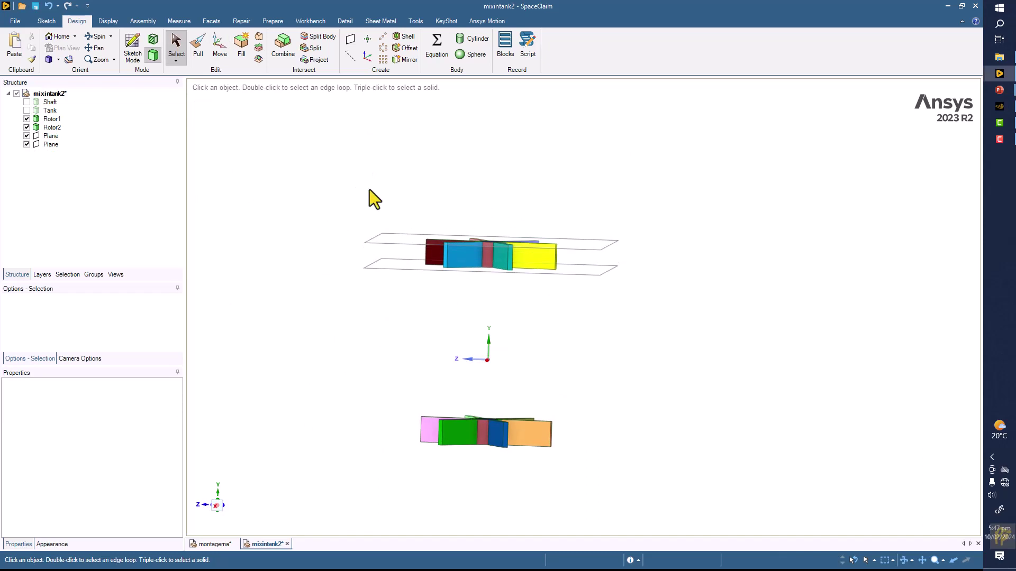
left_click(399, 246)
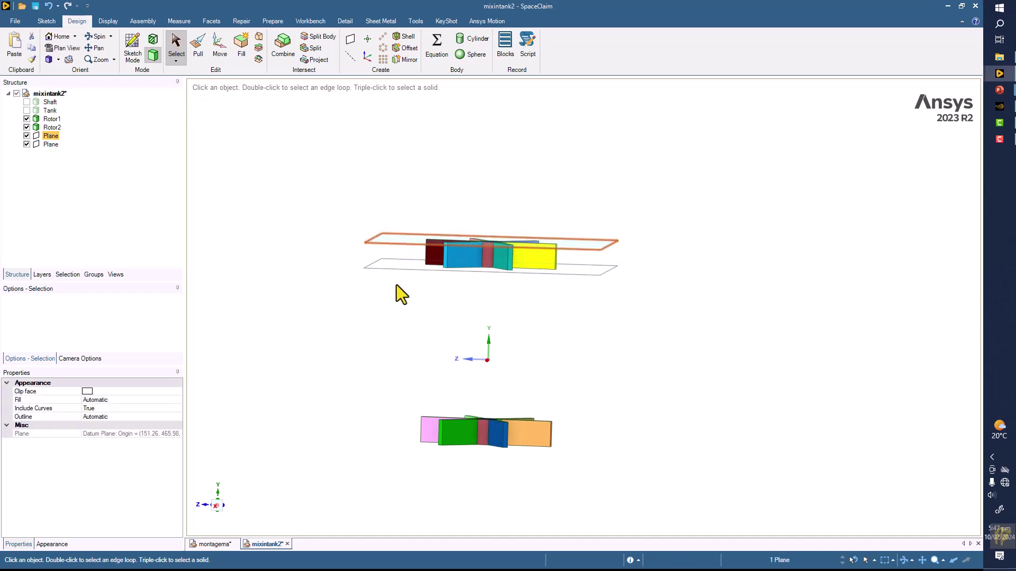
left_click(218, 45)
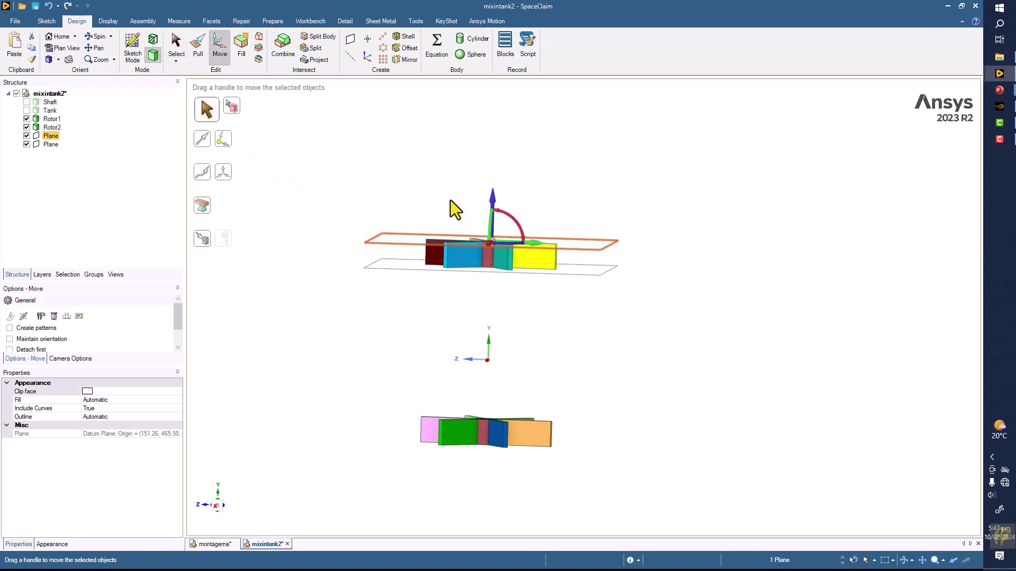
mouse_move(487, 201)
middle_mouse_down()
mouse_move(487, 183)
mouse_move(499, 203)
middle_mouse_up()
scroll(487, 183, "up", 3)
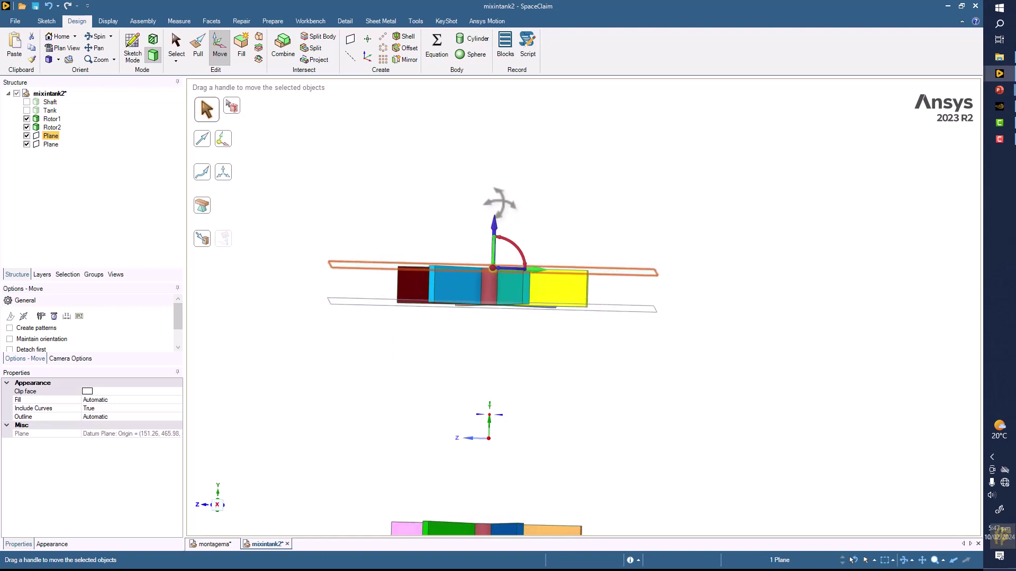
left_click_drag(498, 228, 498, 214)
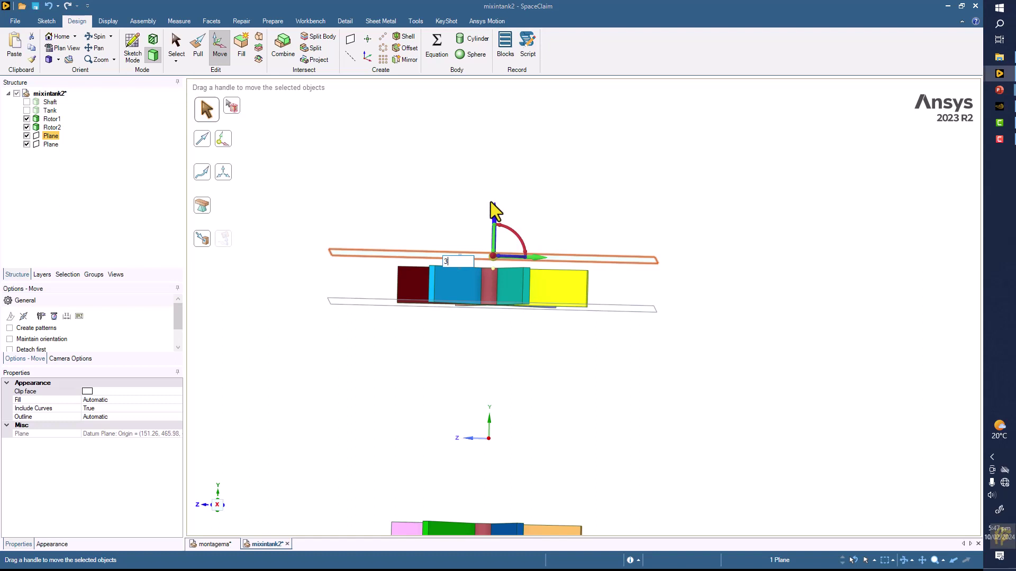
key("Return")
left_click(490, 202)
Move the plane at the bottom of Rotor1 downward by 30 mm
middle_click_drag(490, 201, 487, 203)
left_click(410, 316)
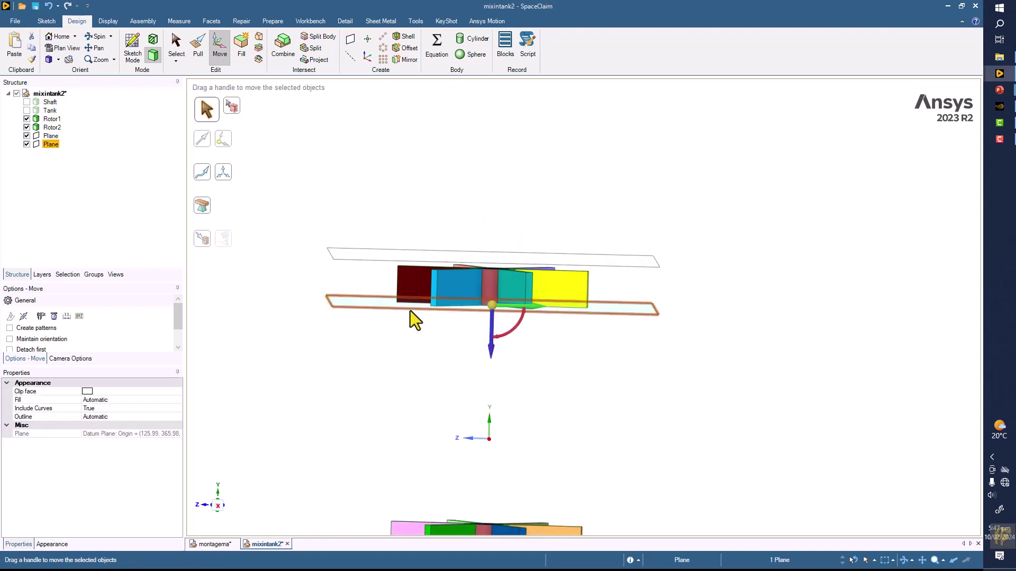
left_click_drag(491, 346, 496, 360)
type("30")
key("Return")
left_click(503, 351)
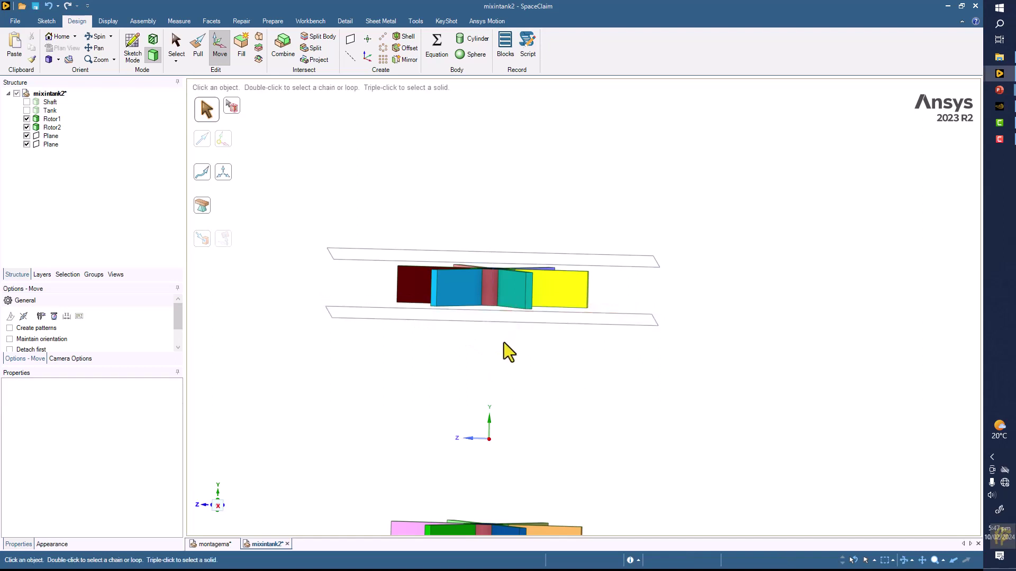
Select both planes around Rotor1 to check the distance between them, and leave the Move tool
middle_click_drag(424, 335, 420, 331)
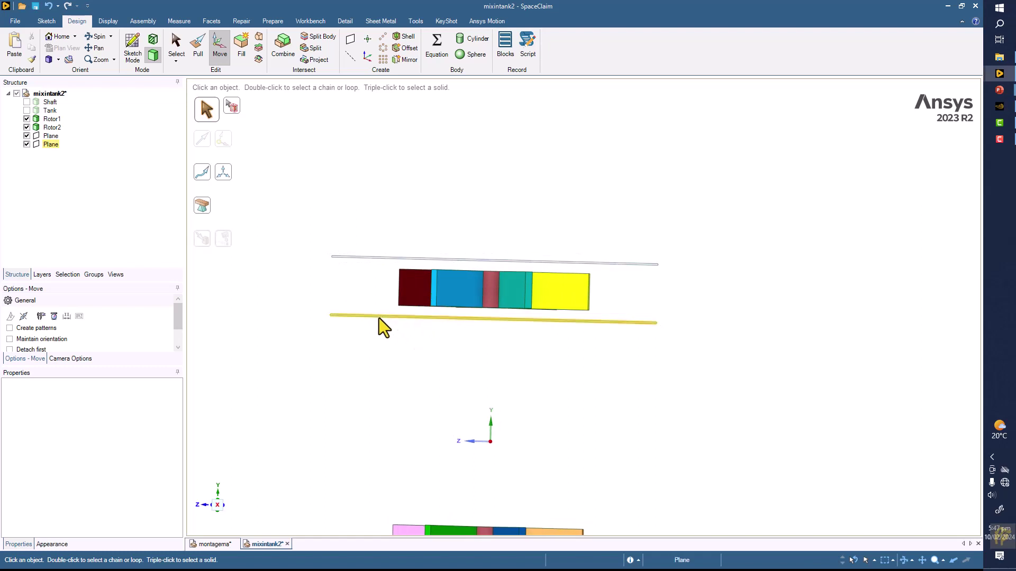
left_click(379, 319)
left_click(357, 258, "ctrl")
middle_click_drag(283, 285, 291, 307)
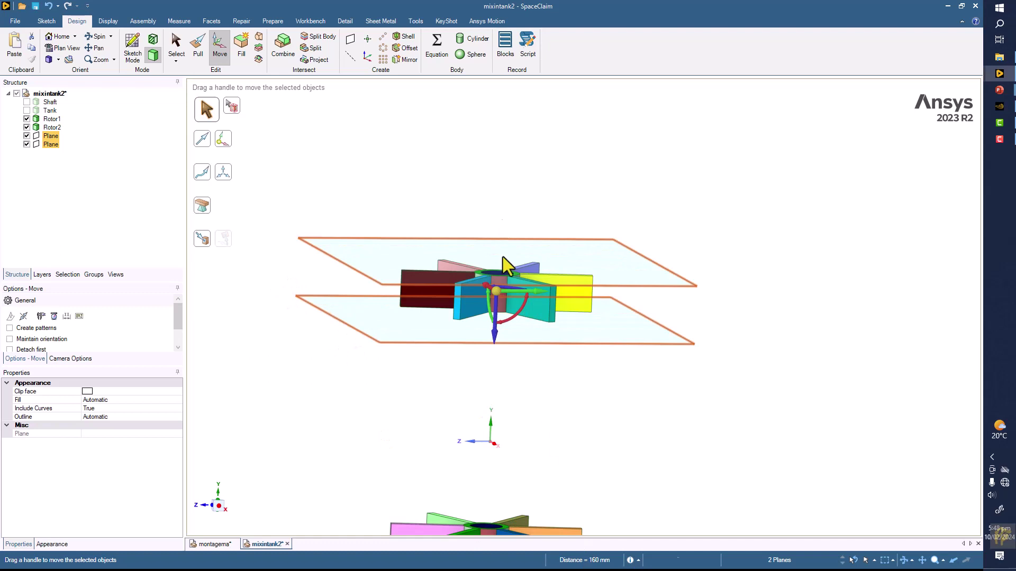
middle_click_drag(455, 299, 393, 268)
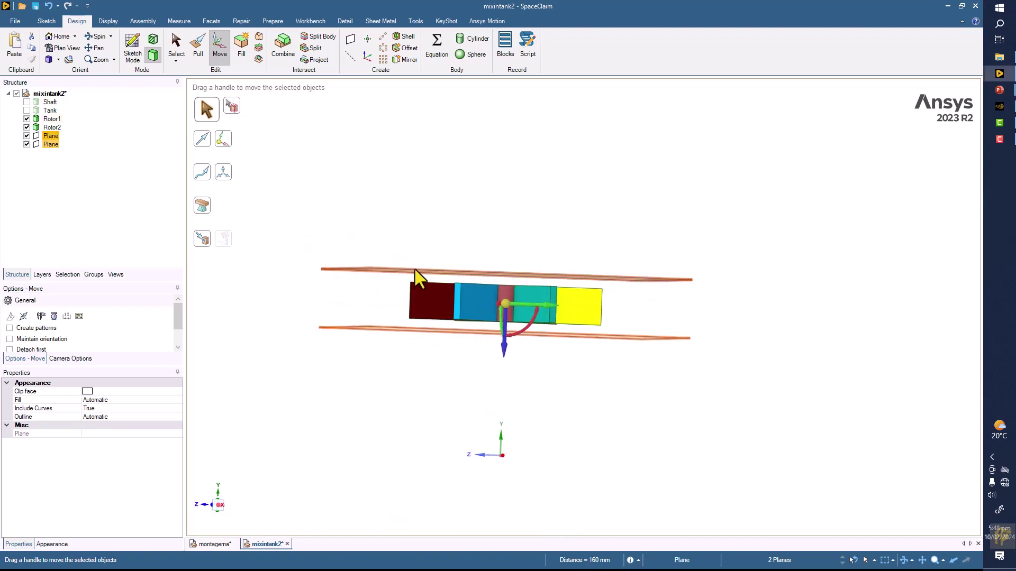
left_click(484, 161)
middle_click_drag(483, 160, 469, 188)
left_click(176, 46)
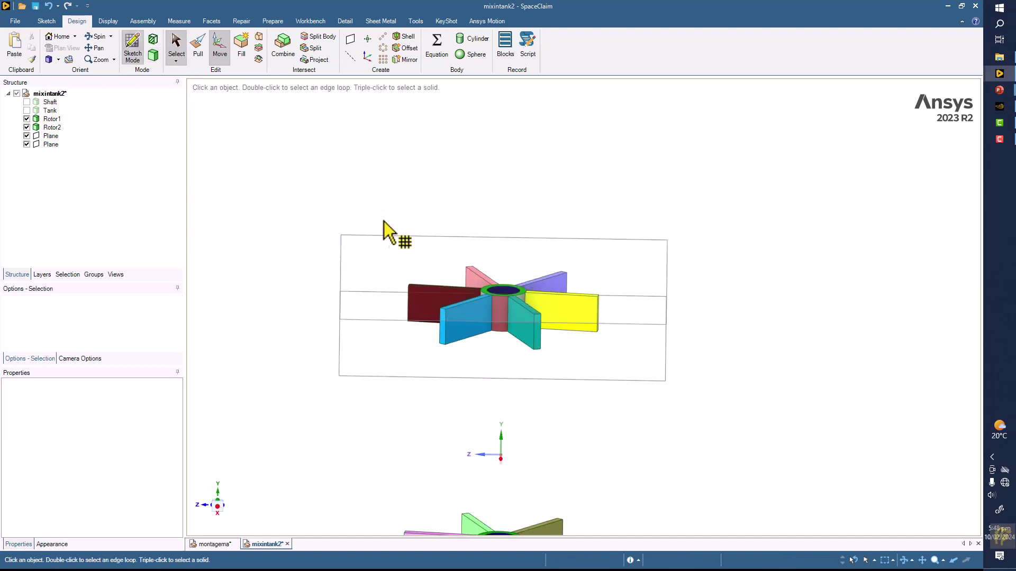
left_click(396, 235)
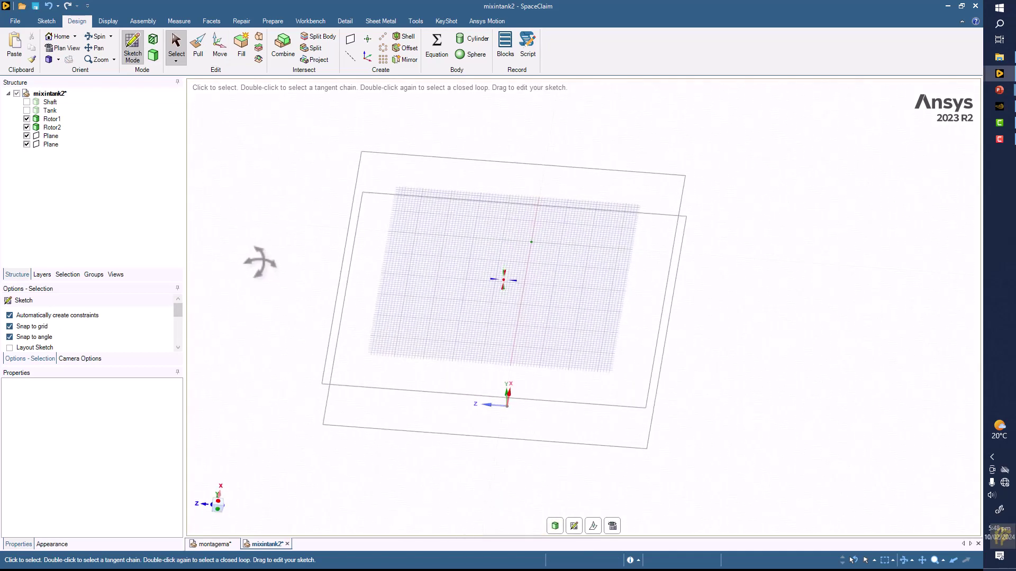
middle_click_drag(261, 239, 244, 476)
middle_click_drag(265, 370, 264, 447)
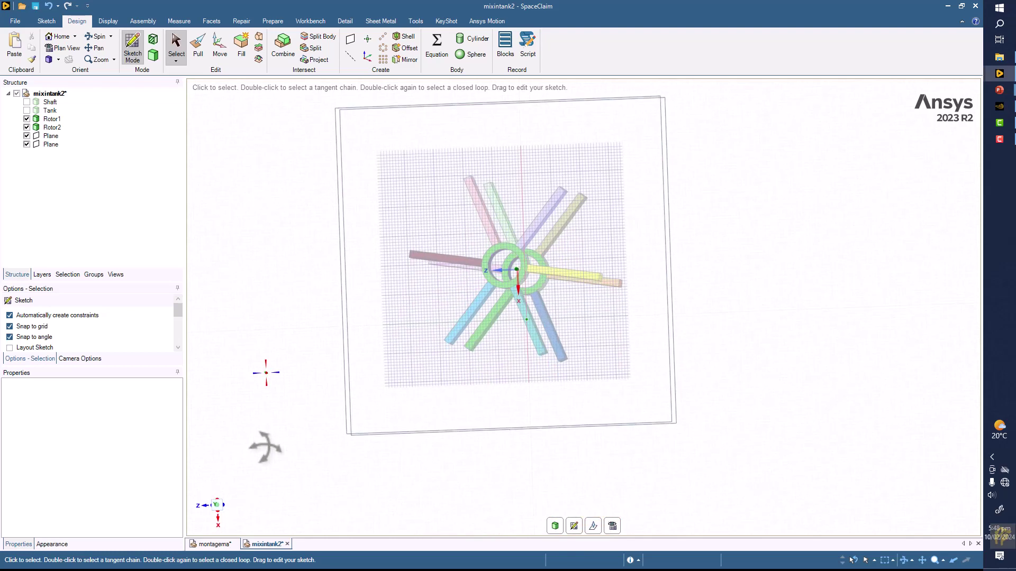
left_click(214, 506)
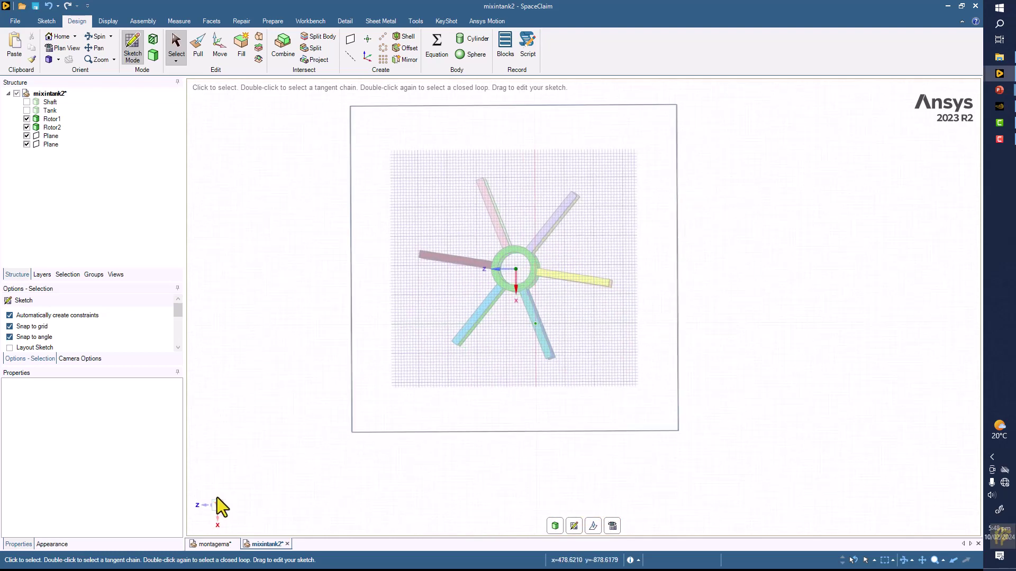
left_click(46, 23)
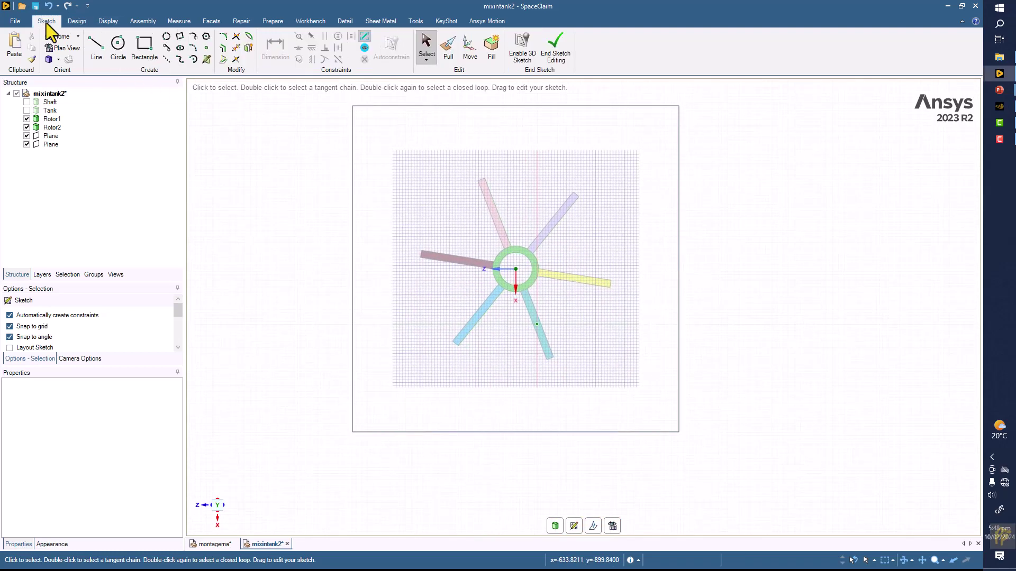
left_click(119, 46)
scroll(500, 248, "up", 3)
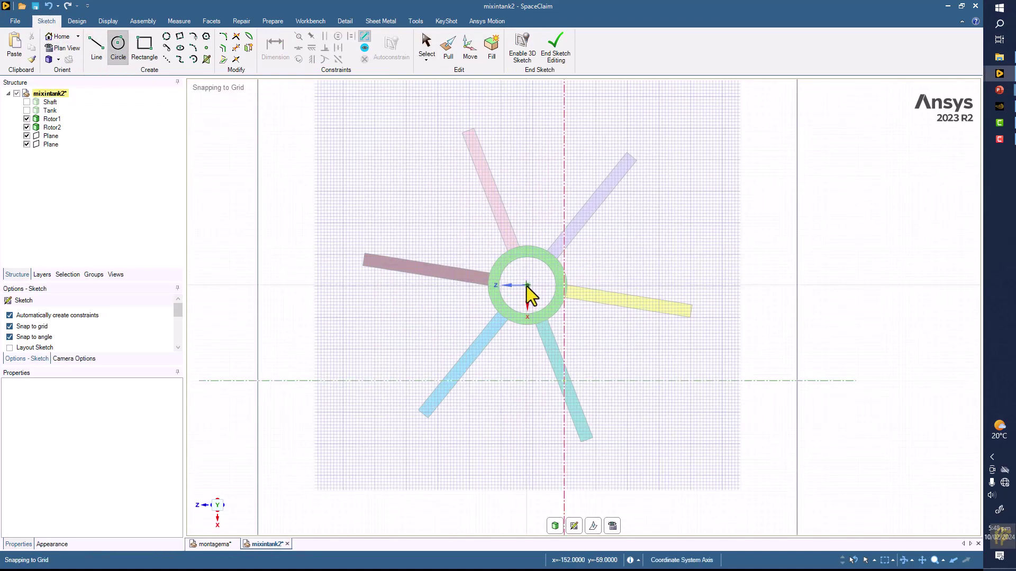
scroll(526, 287, "up", 4)
scroll(527, 300, "up", 1)
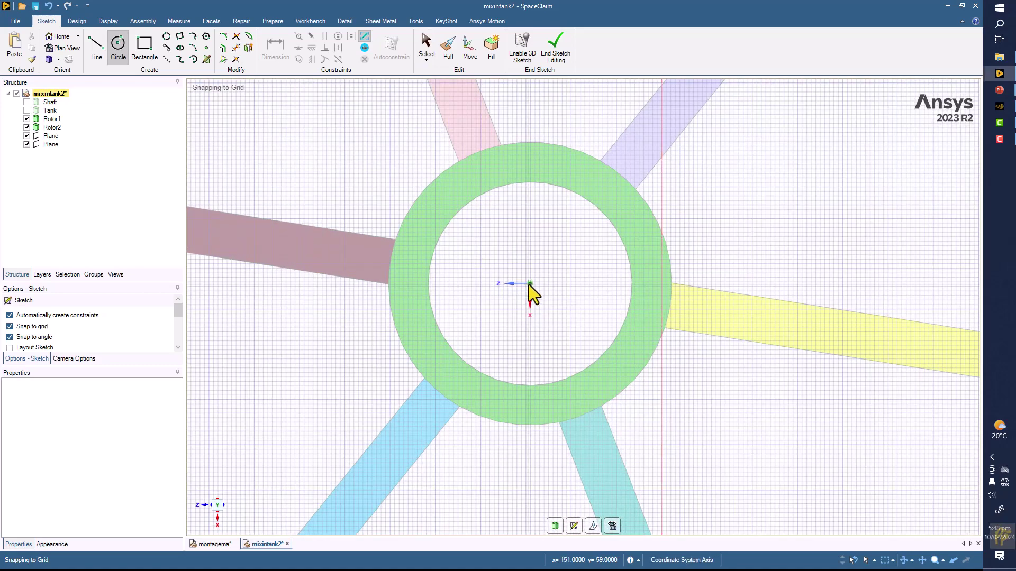
scroll(513, 286, "down", 1)
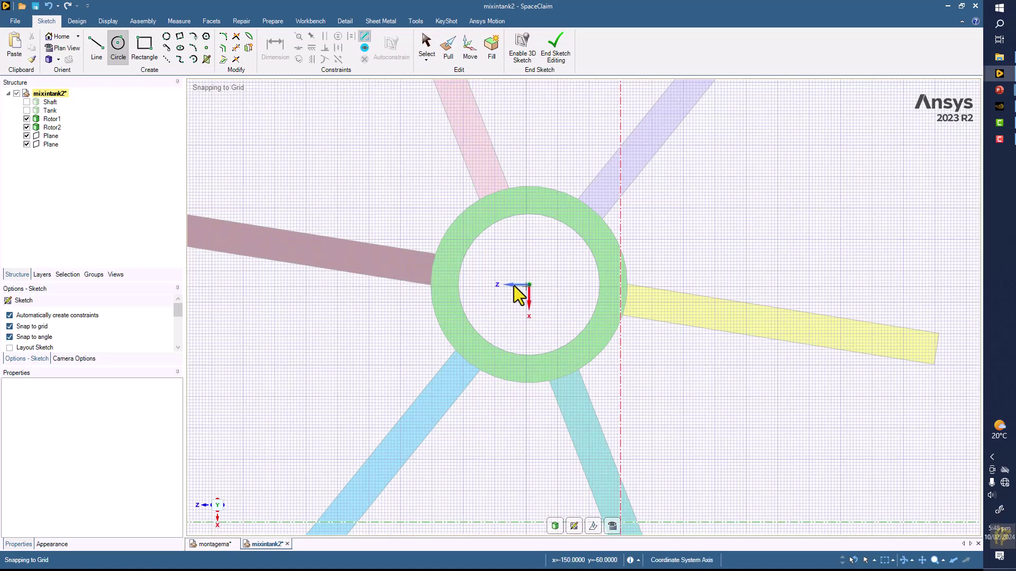
scroll(508, 286, "down", 6)
mouse_move(489, 293)
middle_mouse_down()
mouse_move(415, 281)
mouse_move(420, 216)
middle_mouse_up()
left_click(554, 529)
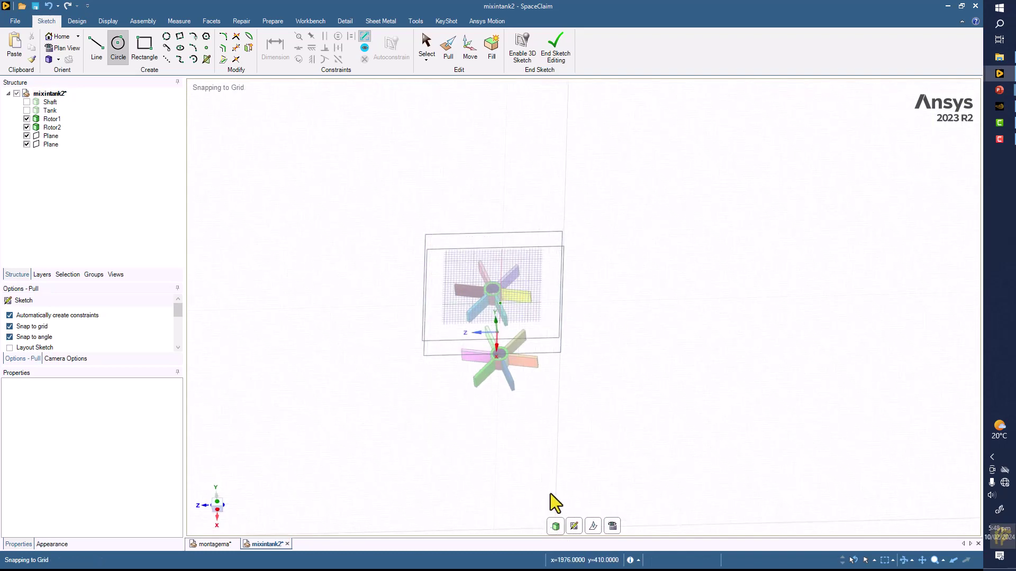
Create a reference plane through the coordinate origin, perpendicular to the Y axis, between the two rotors
scroll(548, 470, "up", 3)
middle_click_drag(555, 403, 558, 347)
middle_click_drag(264, 287, 268, 293)
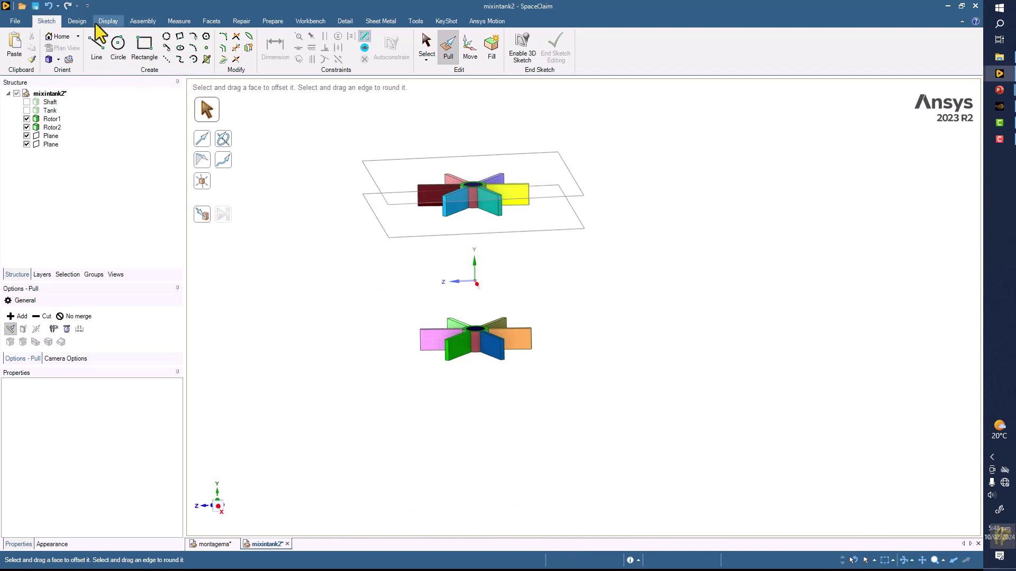
left_click(77, 22)
left_click(347, 41)
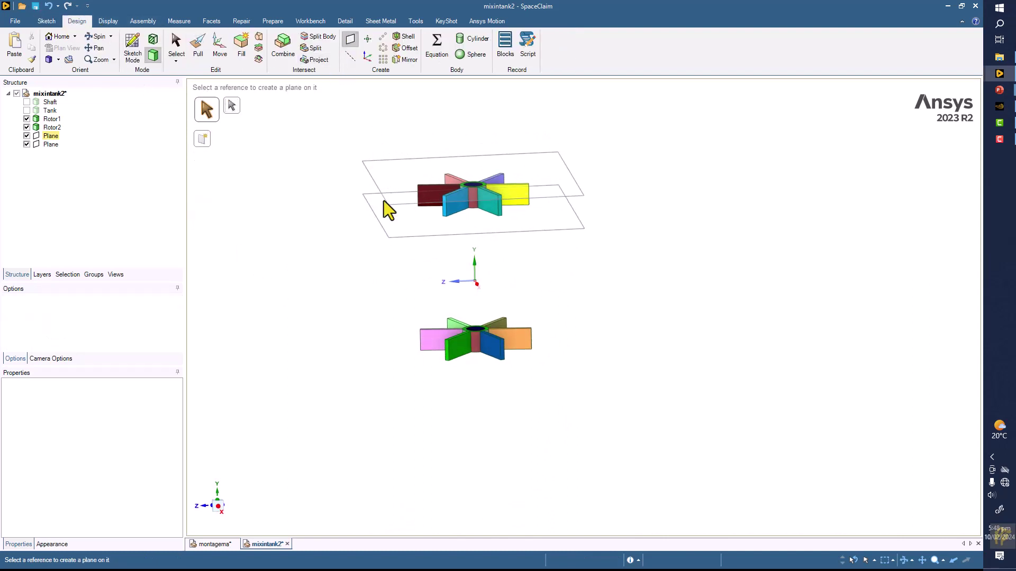
left_click(474, 268)
middle_click_drag(386, 279, 376, 293)
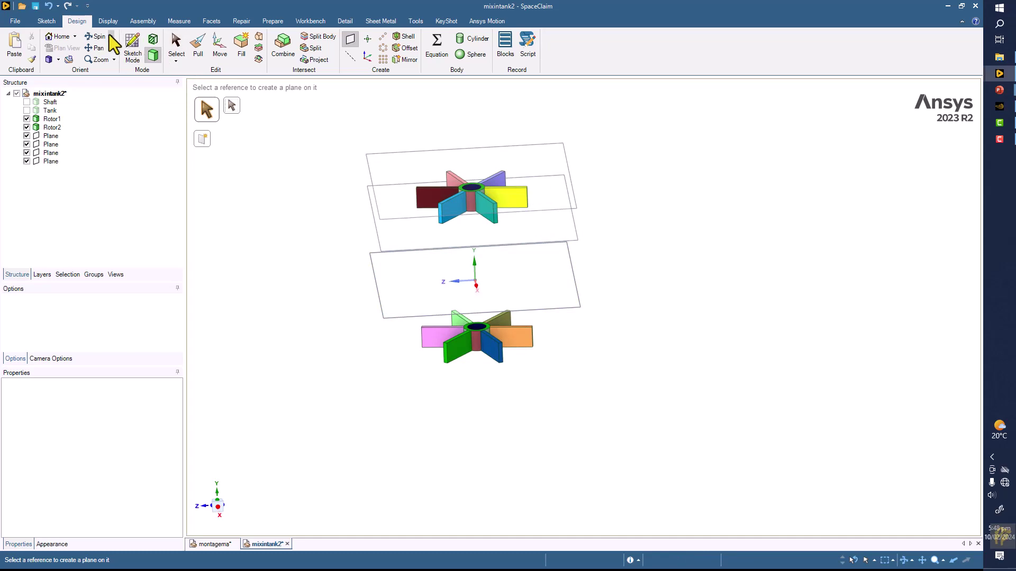
Start a circle sketch on the plane at the origin between the rotors, viewed straight on along the Y axis
left_click(130, 40)
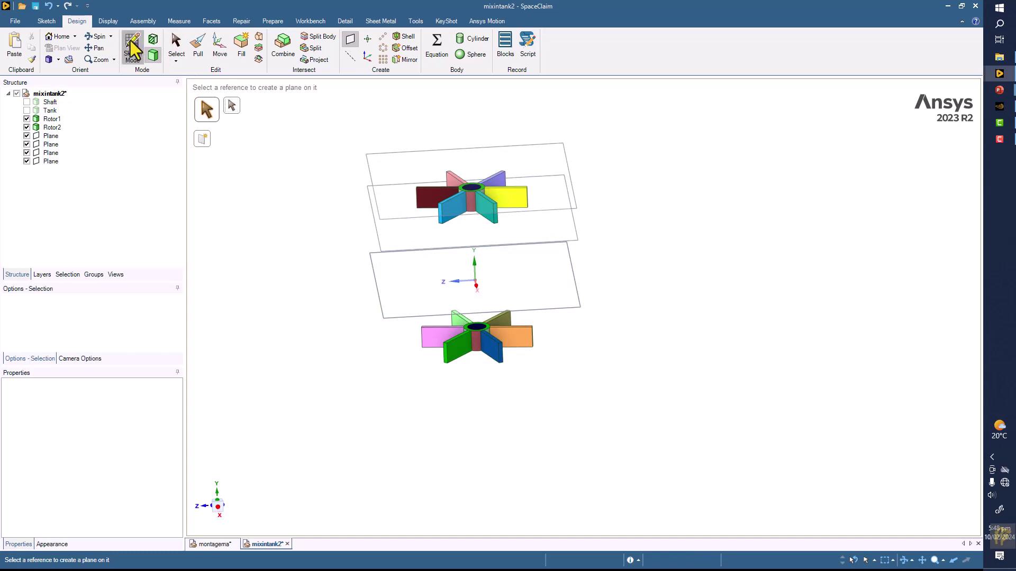
left_click(48, 22)
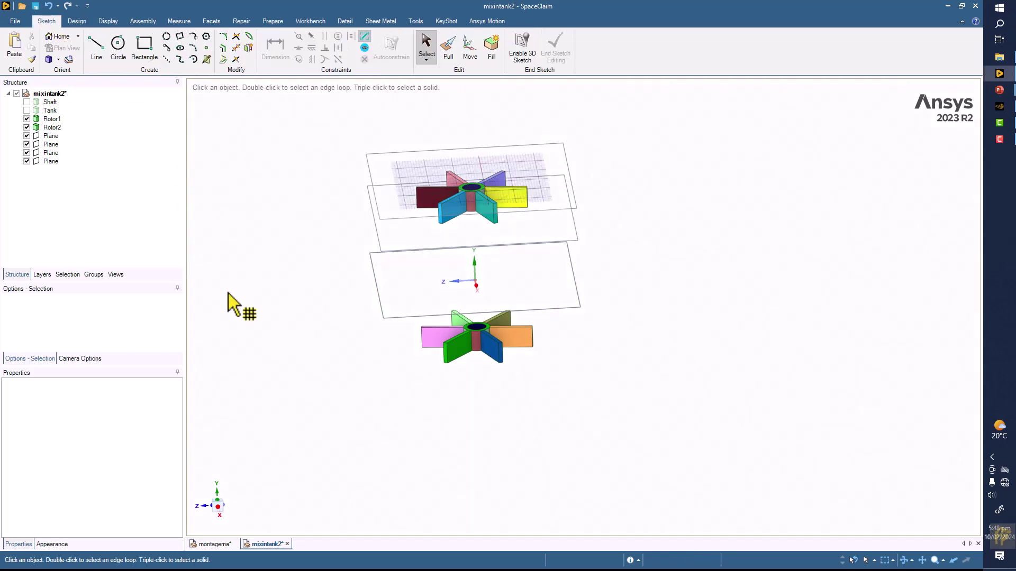
left_click(217, 491)
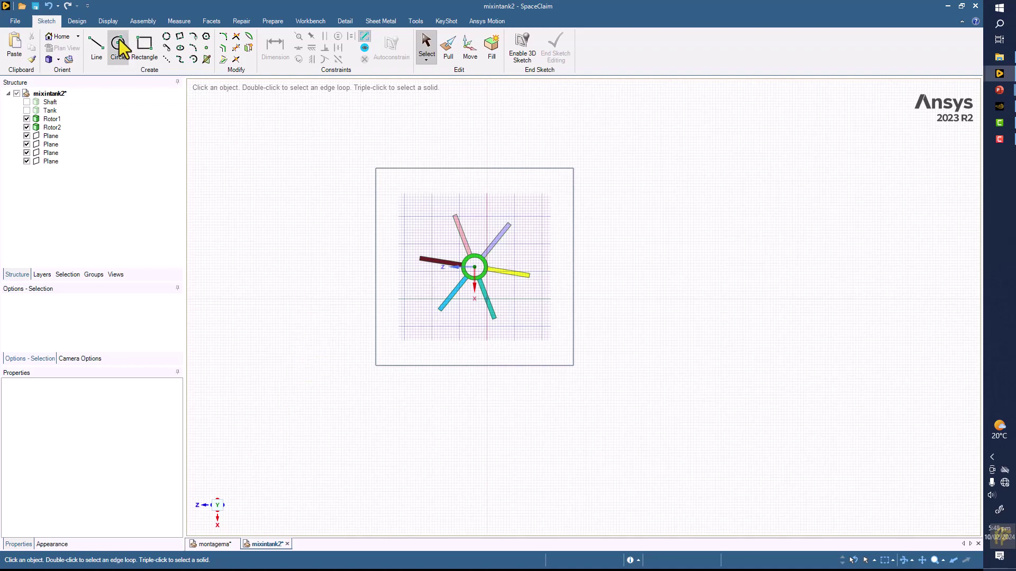
key("c")
scroll(461, 256, "up", 10)
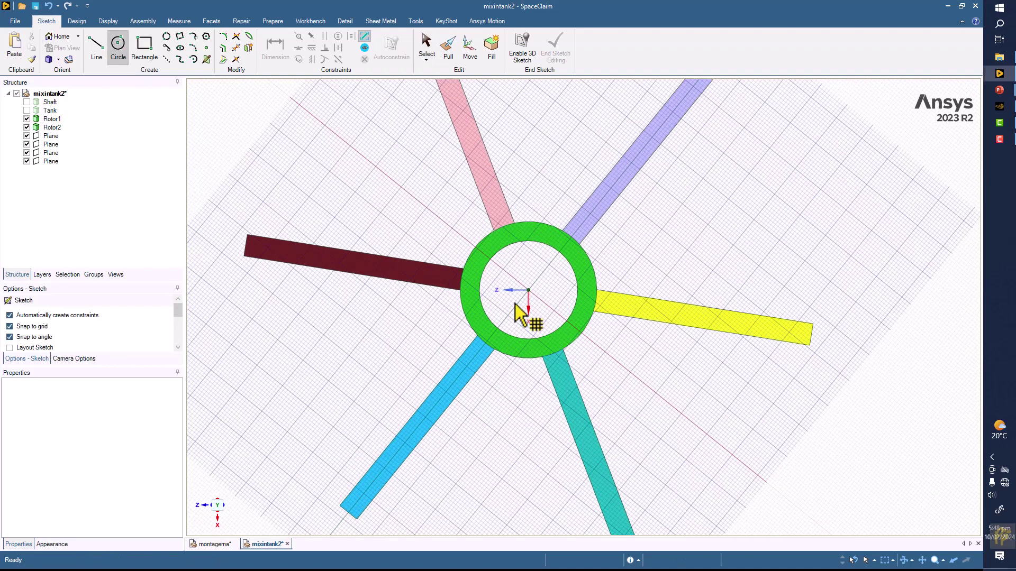
mouse_move(427, 265)
middle_mouse_down()
mouse_move(390, 200)
mouse_move(382, 259)
mouse_move(362, 237)
middle_mouse_up()
scroll(377, 276, "down", 12)
scroll(312, 336, "up", 2)
middle_click_drag(312, 336, 311, 299)
left_click(345, 386)
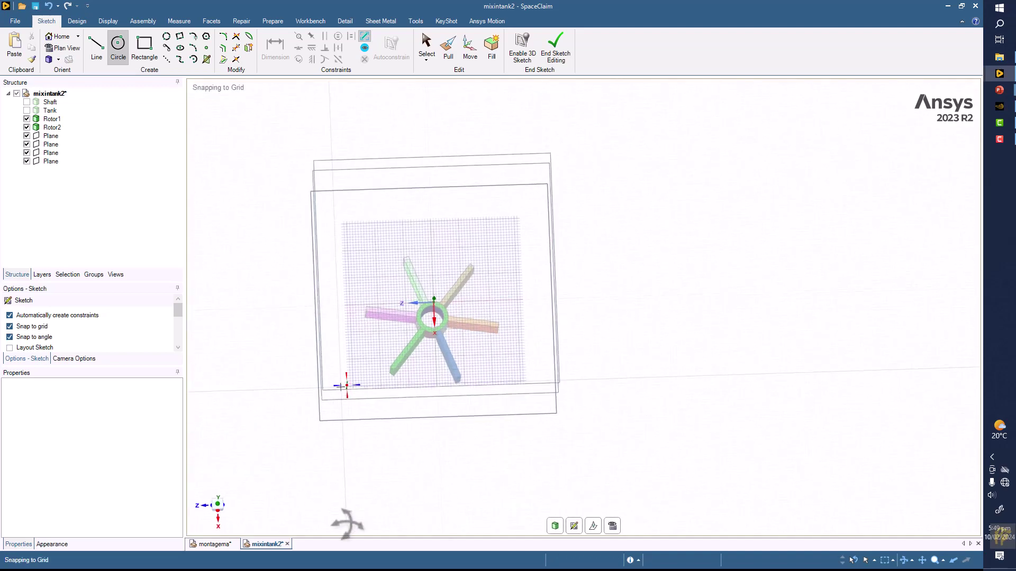
left_click(219, 505)
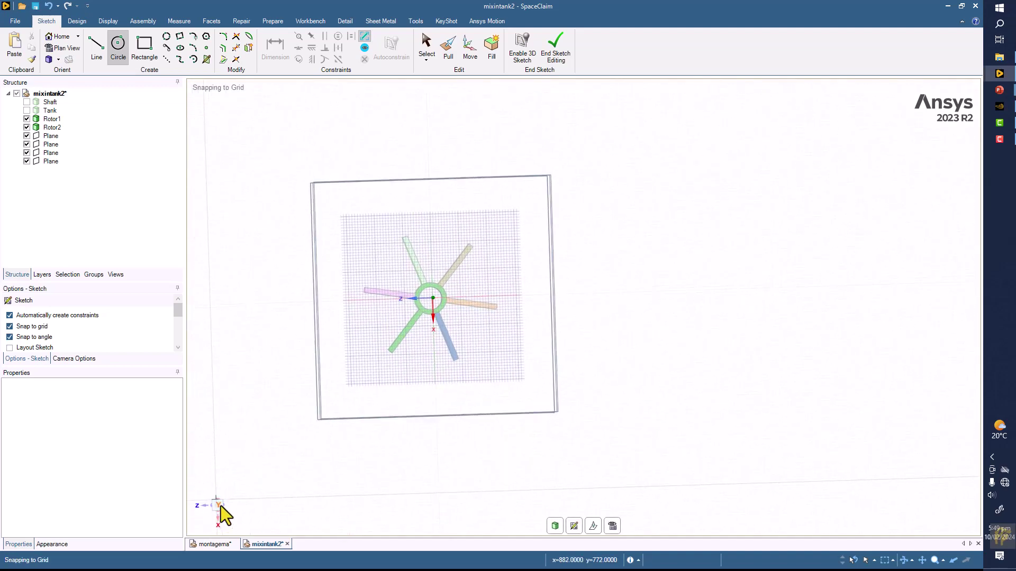
scroll(662, 317, "up", 3)
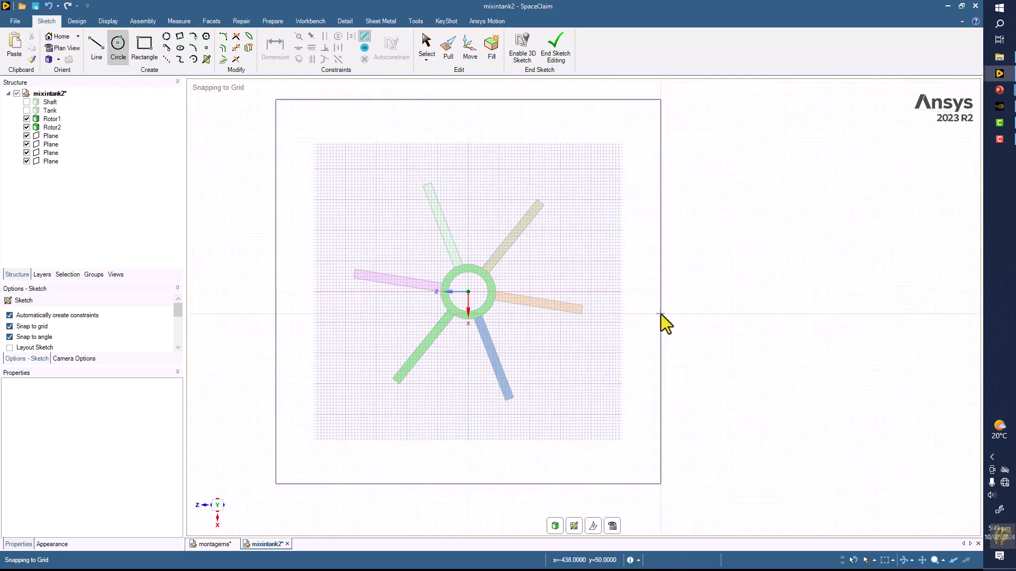
Draw a circle with a diameter of 560 mm centred on the origin and finish the sketch as a surface
left_click(430, 288)
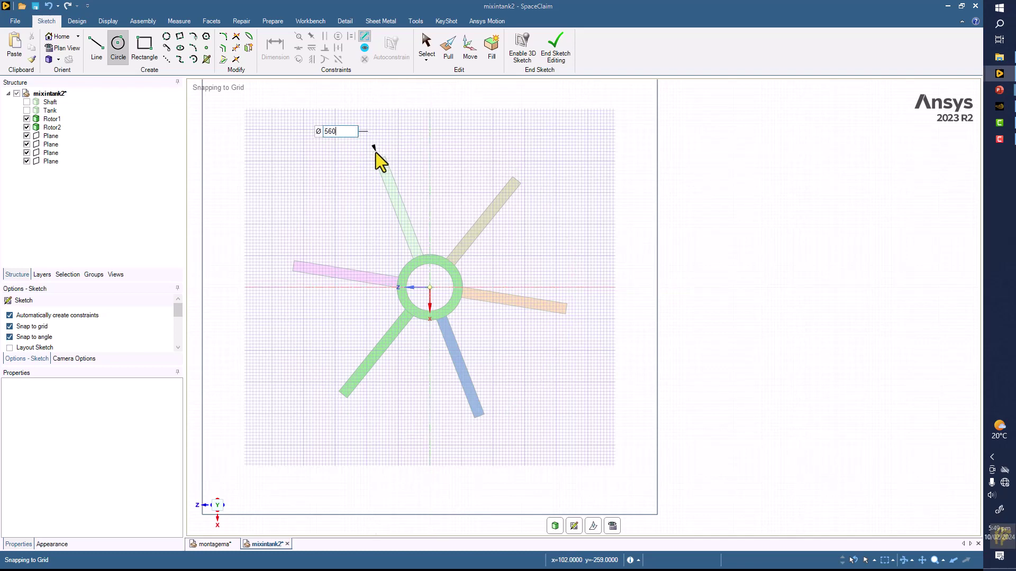
left_click(375, 152)
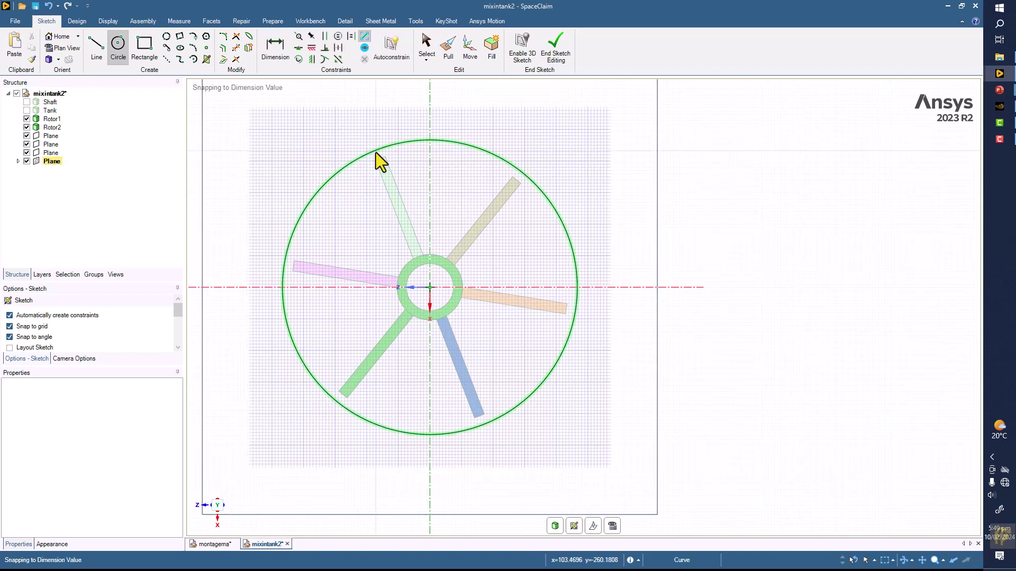
left_click(556, 526)
left_click(555, 526)
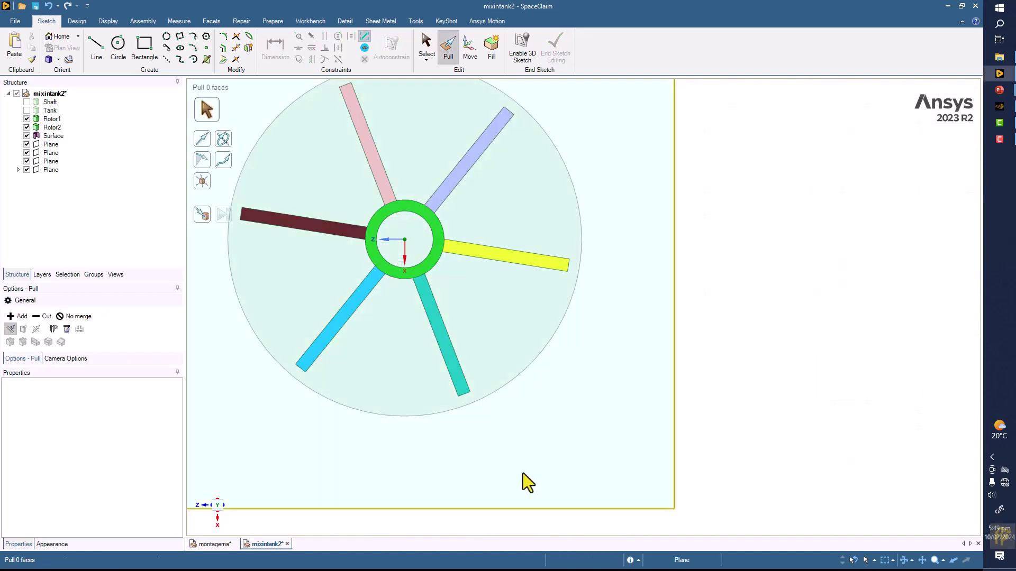
Examine the circular surface's position relative to the rotors, showing the Tank body temporarily and hiding it again
left_click(75, 22)
left_click(452, 302)
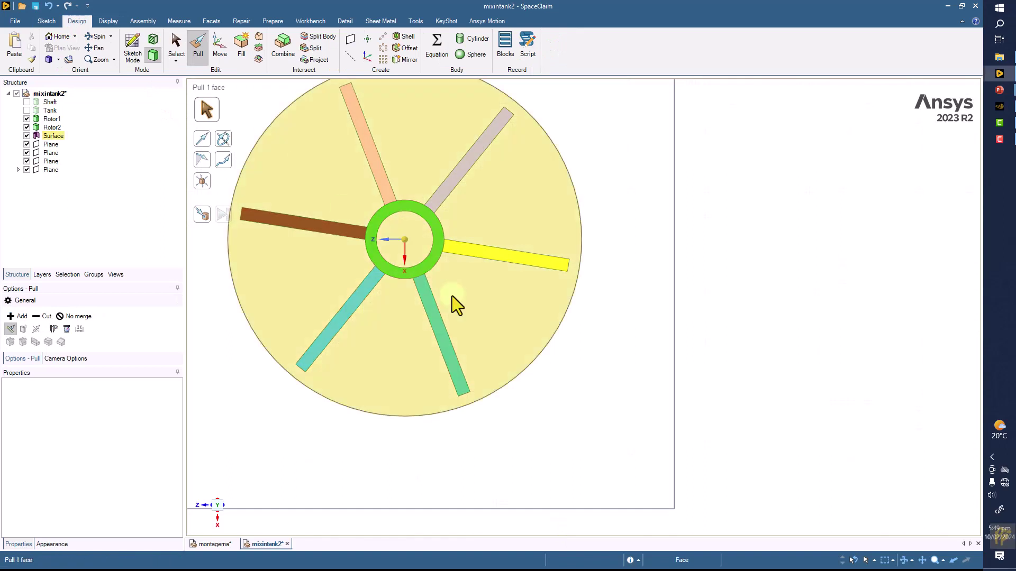
scroll(451, 299, "down", 5)
middle_click_drag(451, 301, 468, 212)
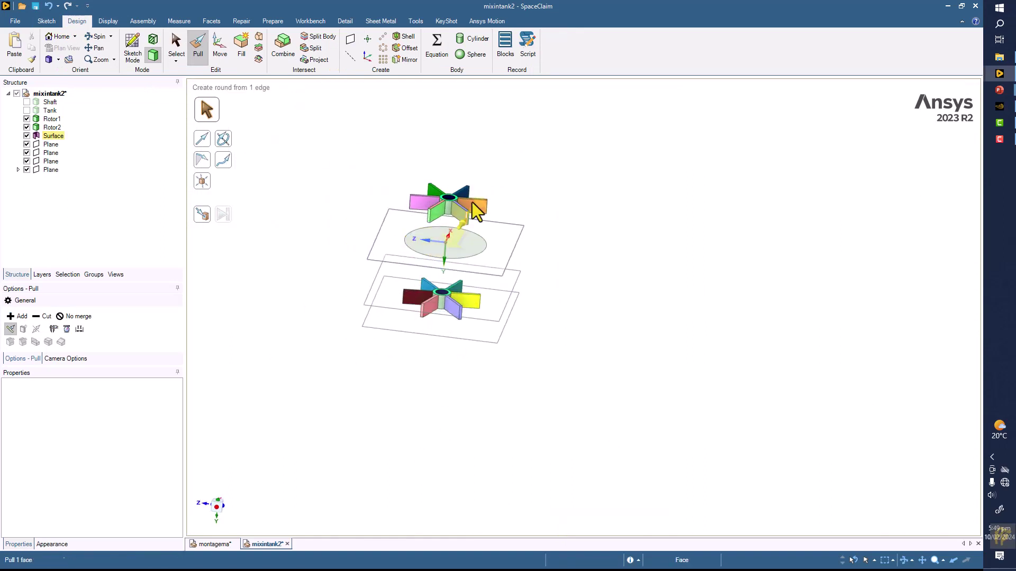
left_click(623, 215)
scroll(624, 214, "up", 3)
middle_click_drag(710, 239, 820, 256, "ctrl")
middle_click_drag(587, 238, 577, 151)
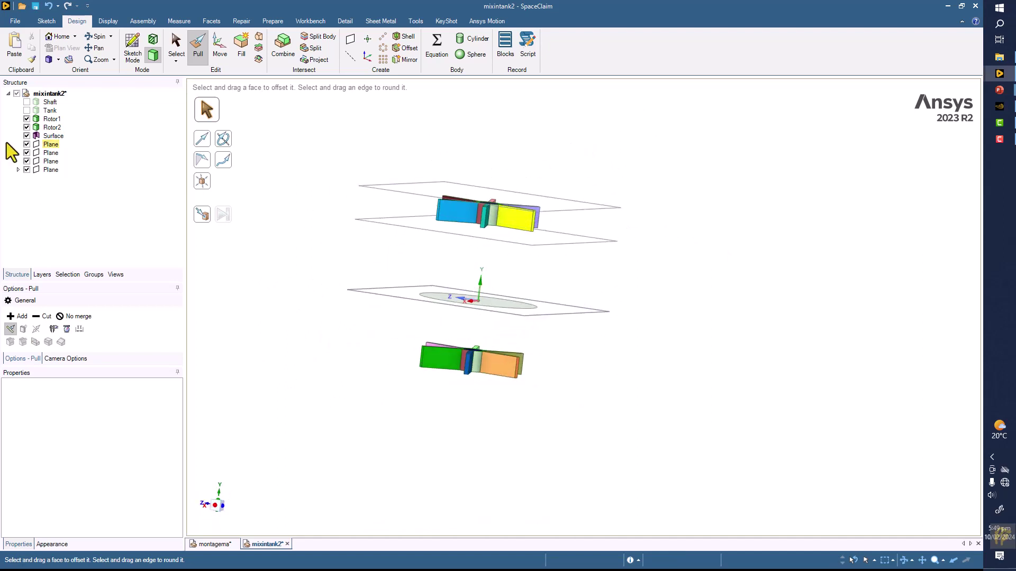
left_click(26, 111)
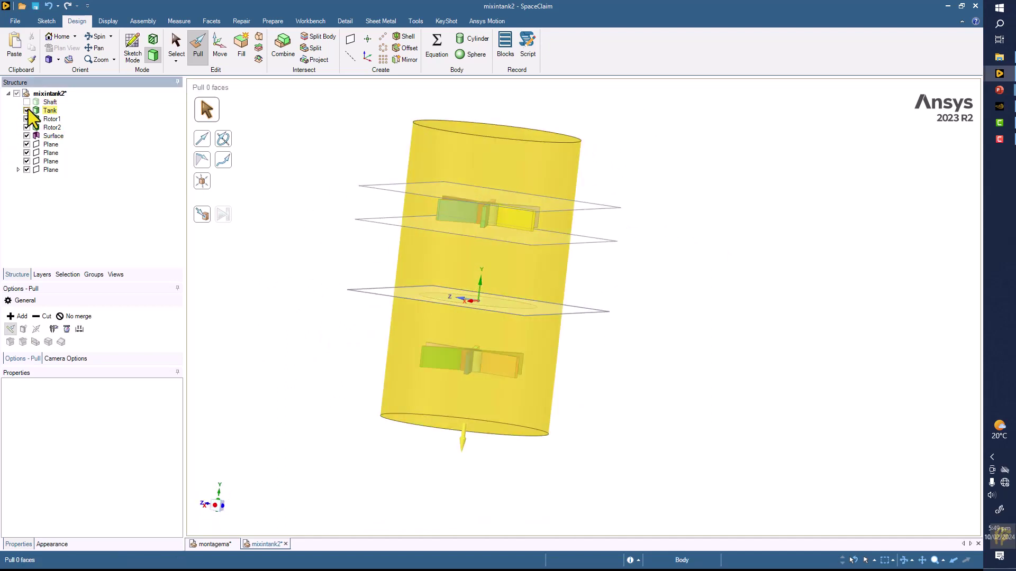
left_click(27, 110)
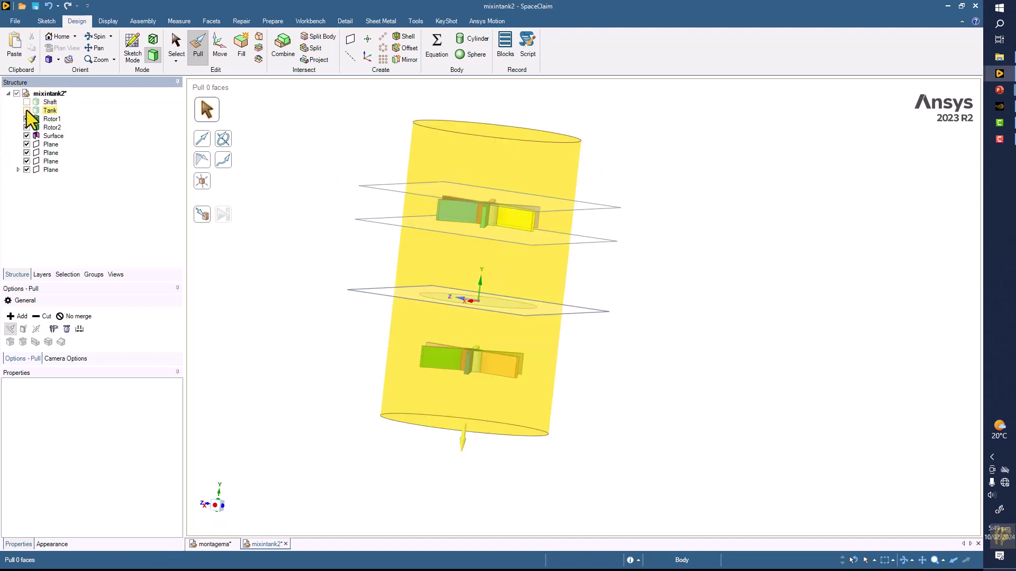
middle_click_drag(294, 264, 150, 189)
scroll(364, 290, "up", 3)
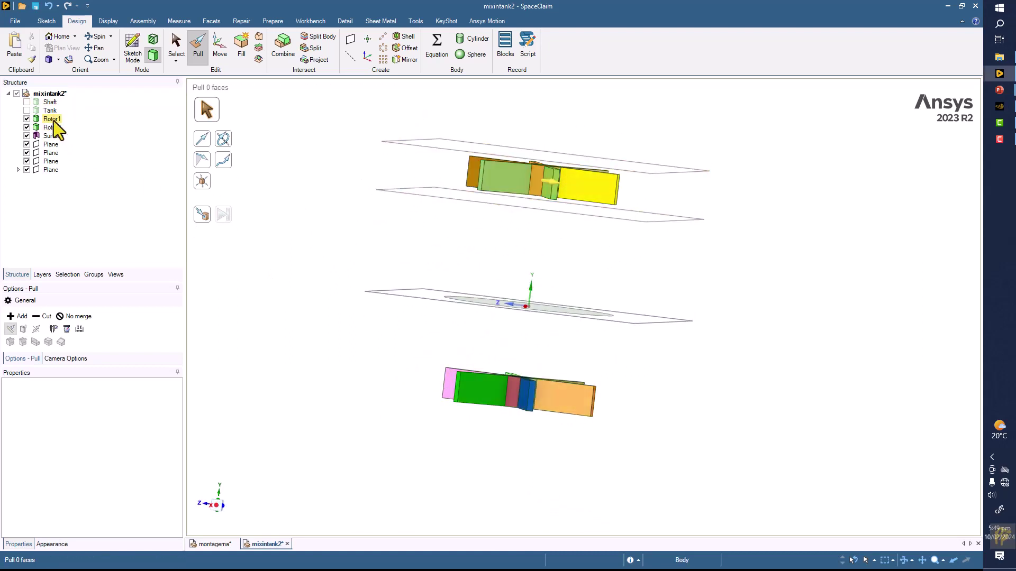
middle_click_drag(427, 303, 425, 335)
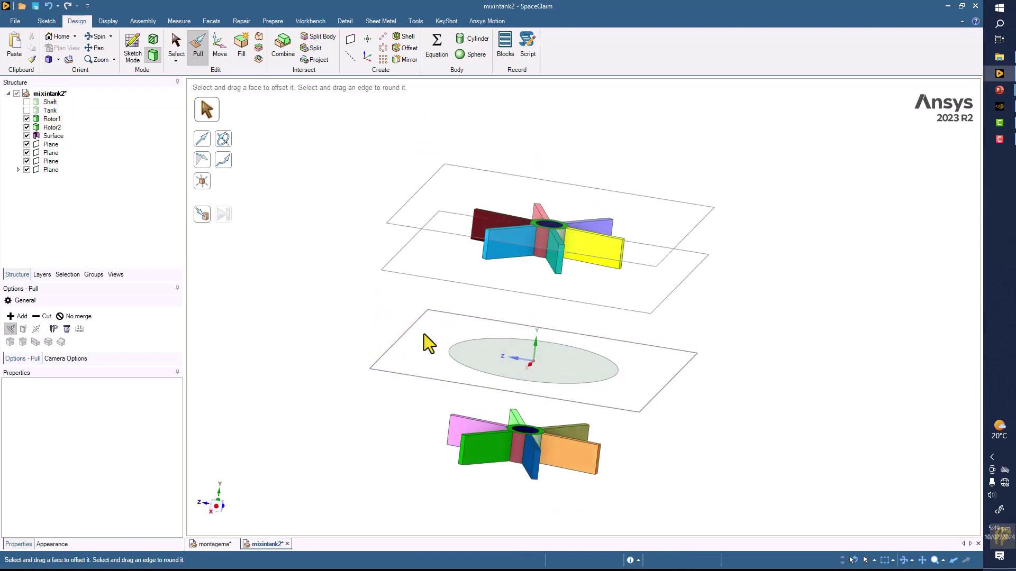
Move the circular surface up to the plane below Rotor1 and clear the selection
key("m")
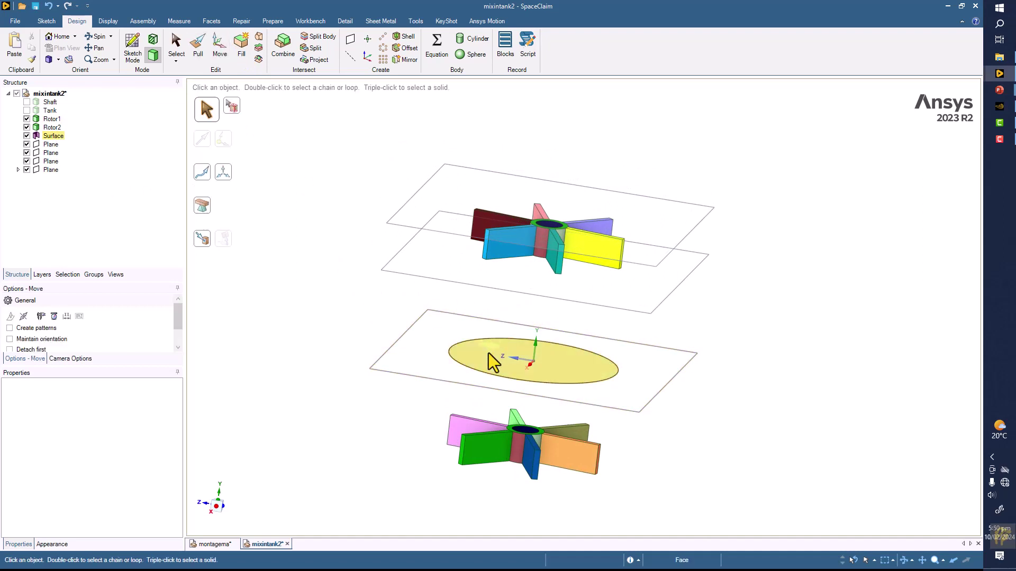
left_click(492, 353)
left_click(205, 240)
left_click(380, 281)
middle_click_drag(335, 299, 358, 287)
scroll(344, 285, "up", 4)
left_click(325, 284)
scroll(327, 274, "down", 4)
scroll(494, 280, "up", 4)
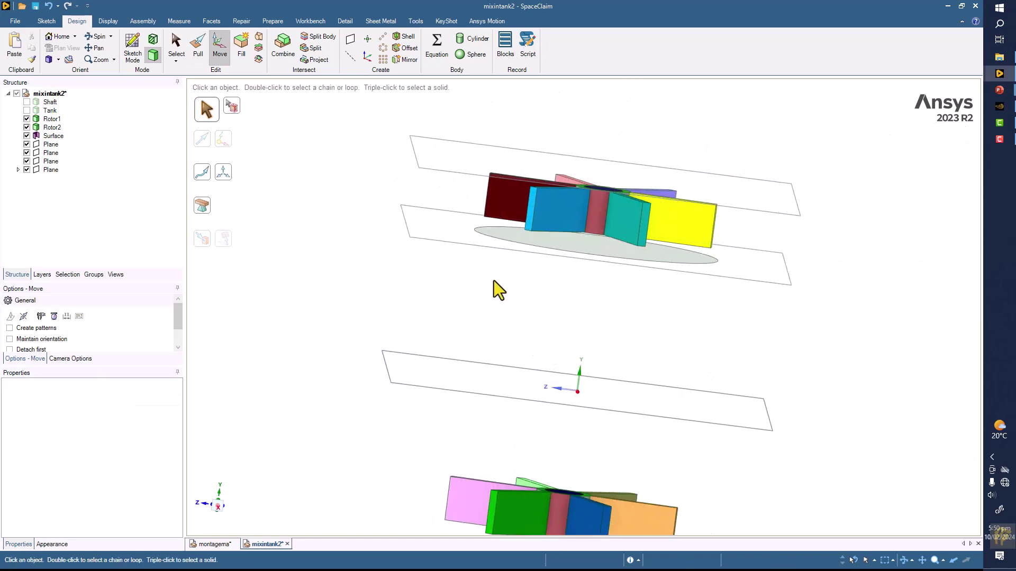
Pull the circular surface, without merging, up to the plane above Rotor1 to form a solid cylinder
left_click(586, 238)
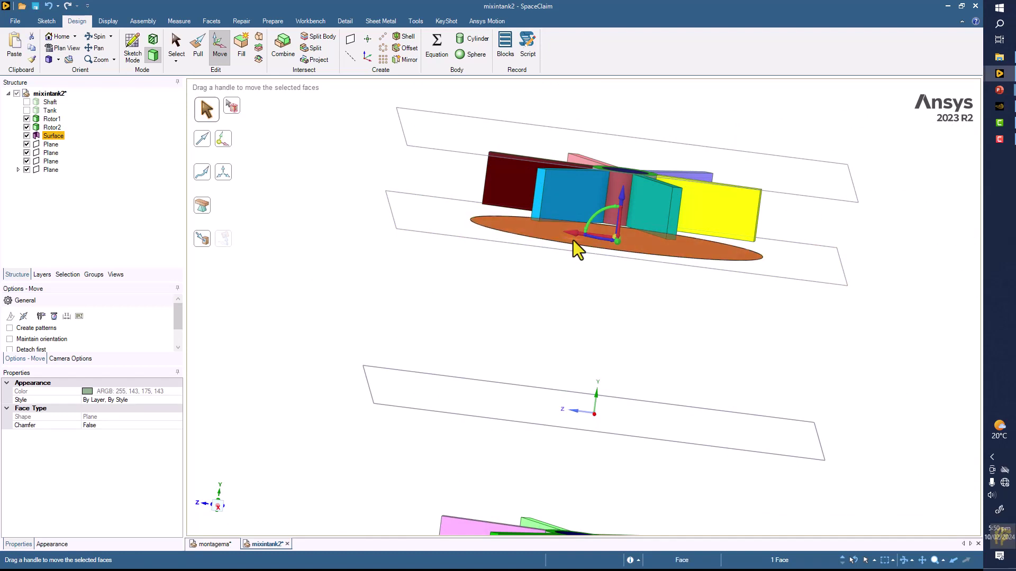
scroll(415, 478, "down", 3)
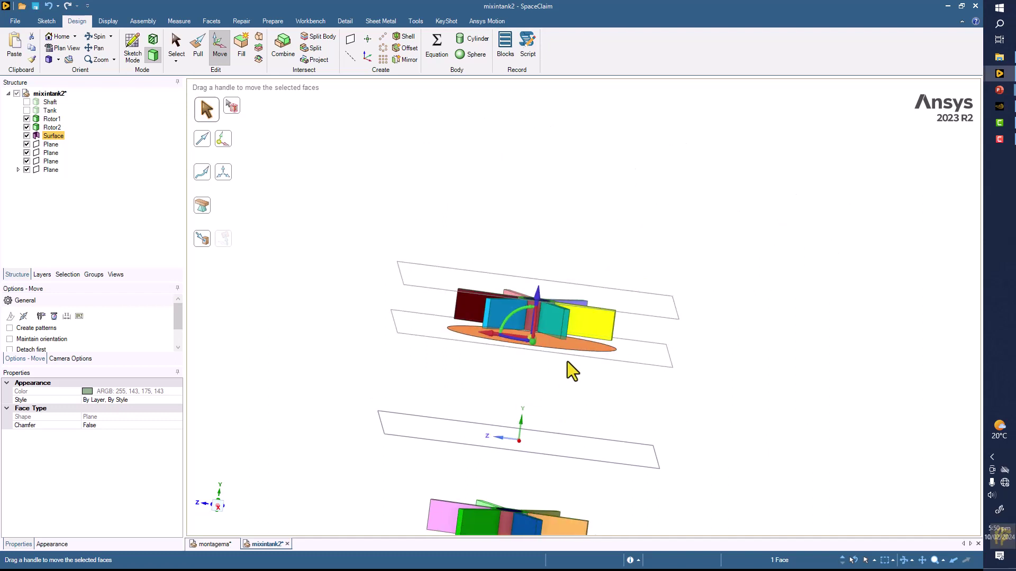
scroll(560, 370, "up", 2)
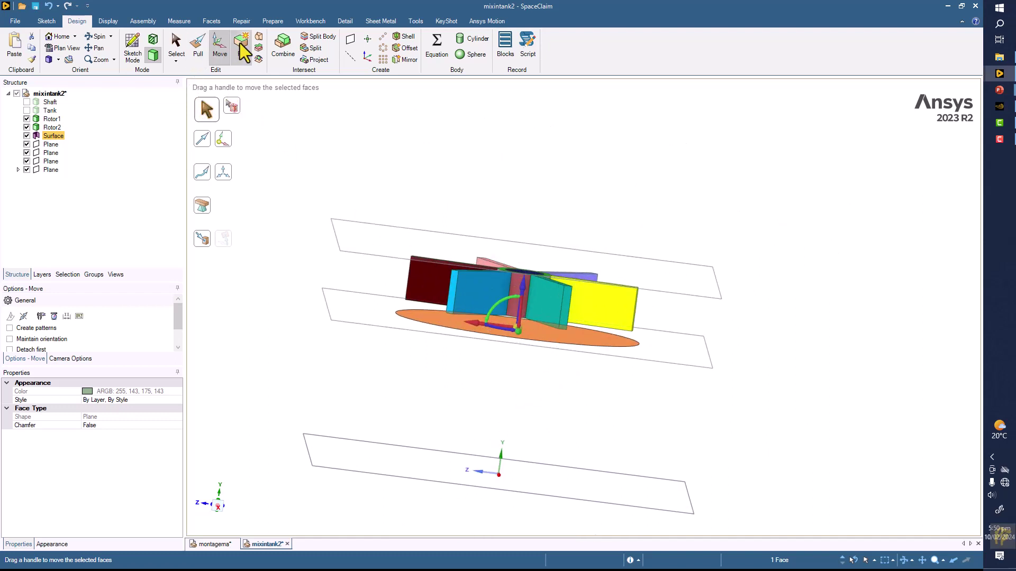
left_click(198, 46)
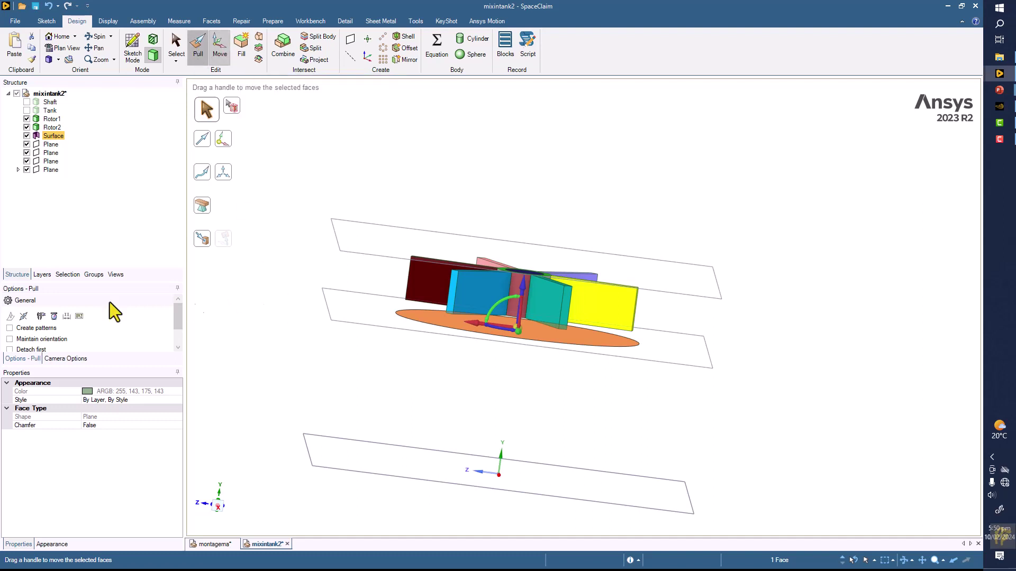
left_click(79, 319)
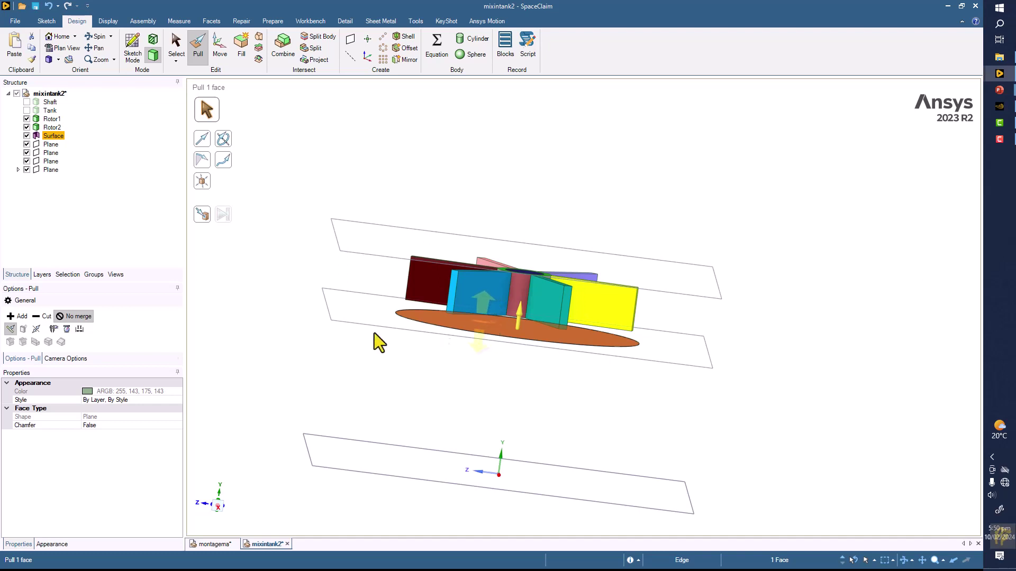
left_click(205, 218)
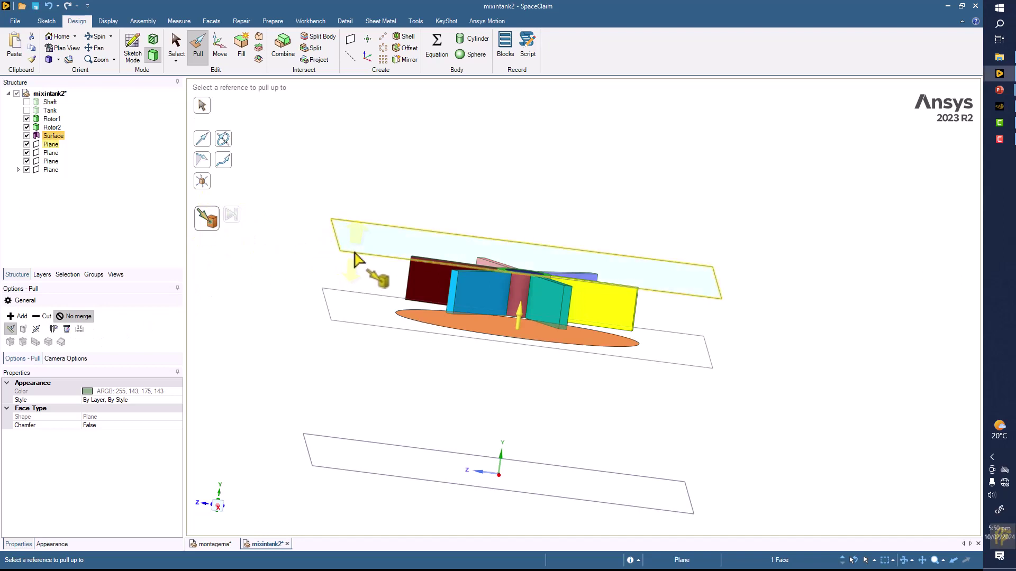
left_click(356, 259)
Make the solid cylinder around Rotor1 transparent
left_click(177, 53)
left_click(429, 298)
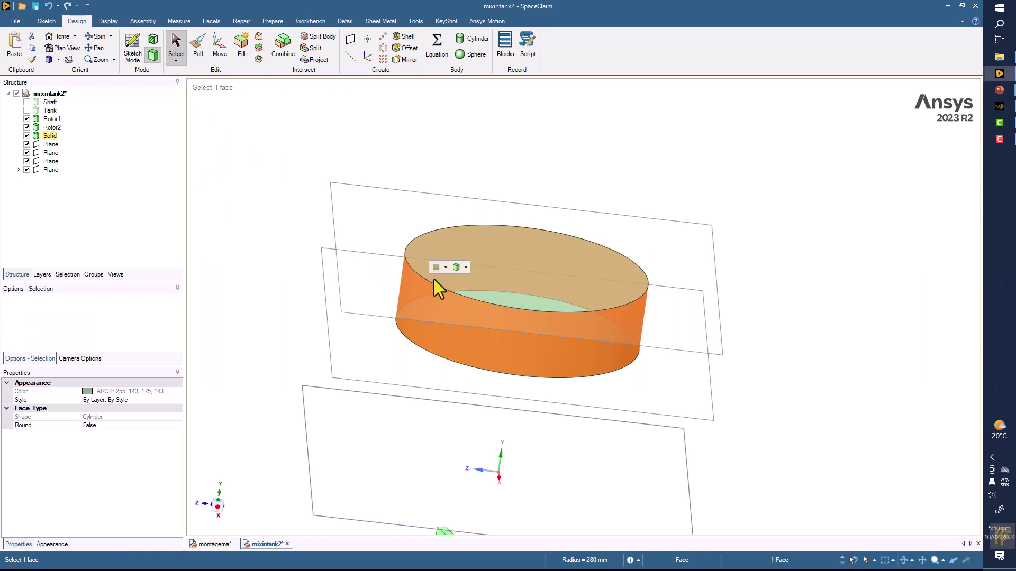
left_click(466, 267)
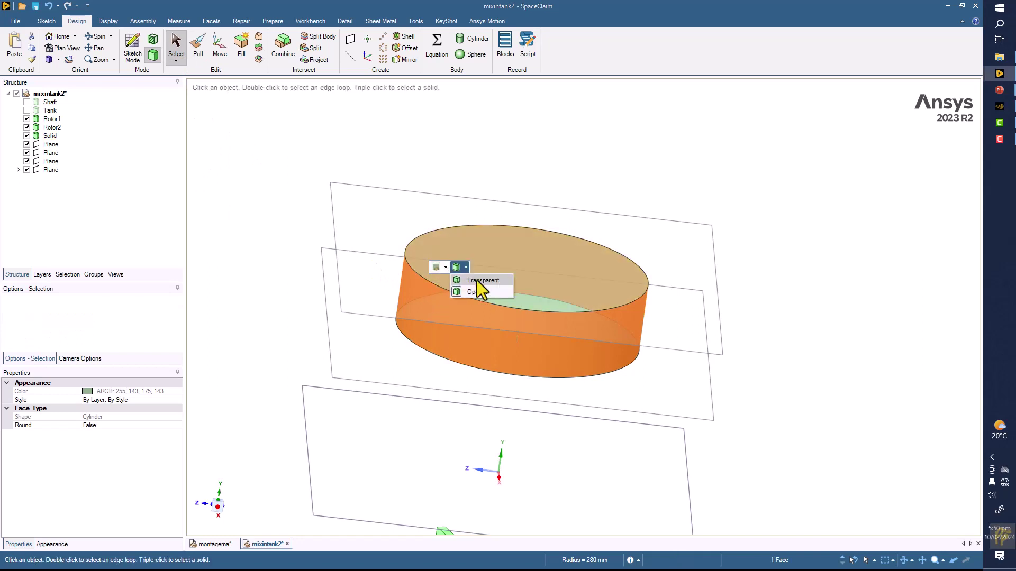
left_click(478, 276)
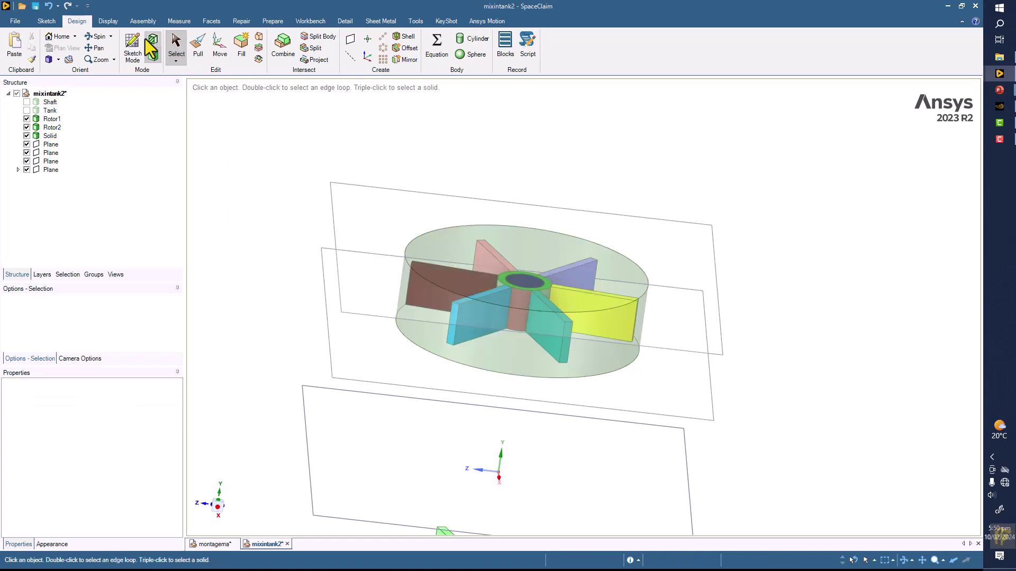
Delete all four construction planes from the model
left_click(45, 152)
key("Delete")
left_click(47, 154)
key("Delete")
left_click(48, 147)
key("Delete")
left_click(49, 147)
key("Delete")
Create a new plane on the top face of Rotor2
mouse_move(347, 211)
middle_mouse_down()
mouse_move(359, 227)
mouse_move(335, 216)
mouse_move(336, 182)
mouse_move(346, 184)
mouse_move(338, 202)
mouse_move(373, 269)
mouse_move(307, 259)
mouse_move(333, 242)
mouse_move(355, 206)
middle_mouse_up()
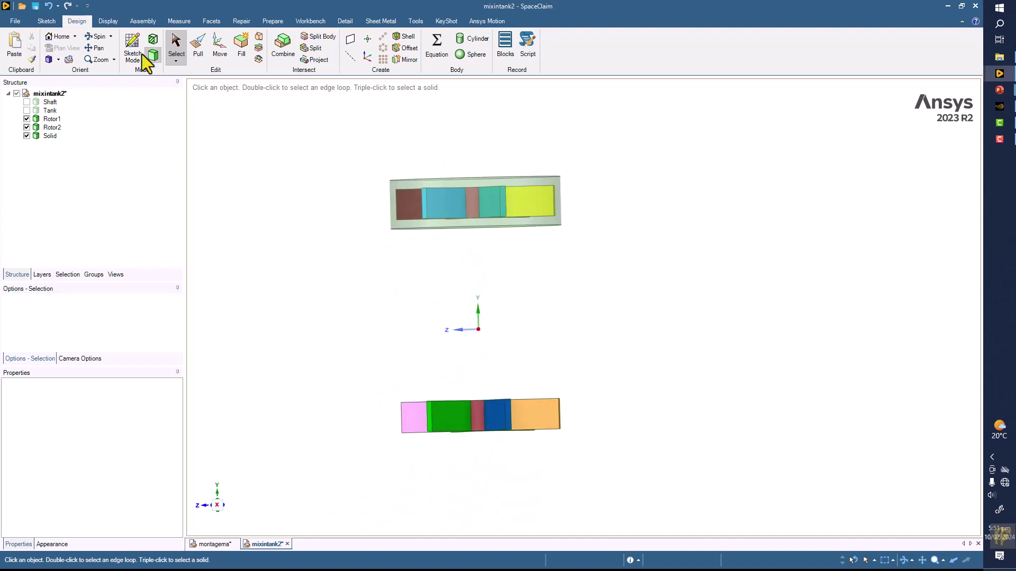
left_click(348, 42)
middle_click_drag(431, 302, 430, 315)
left_click(466, 392)
middle_click_drag(295, 336, 313, 315)
Move the plane on Rotor2 upward by 30 mm along the Y axis and clear the selection
left_click(219, 47)
left_click(370, 399)
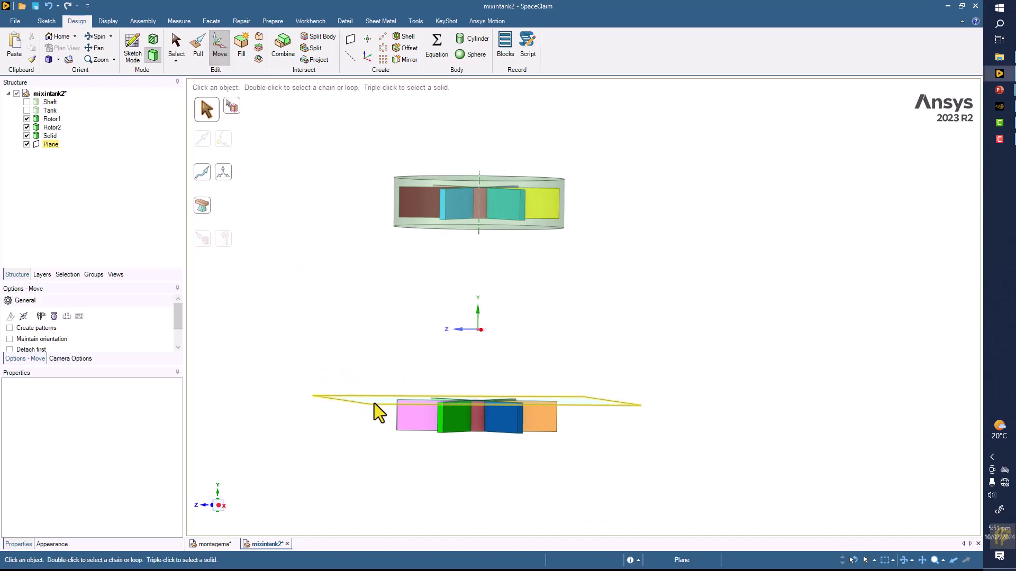
left_click(363, 404)
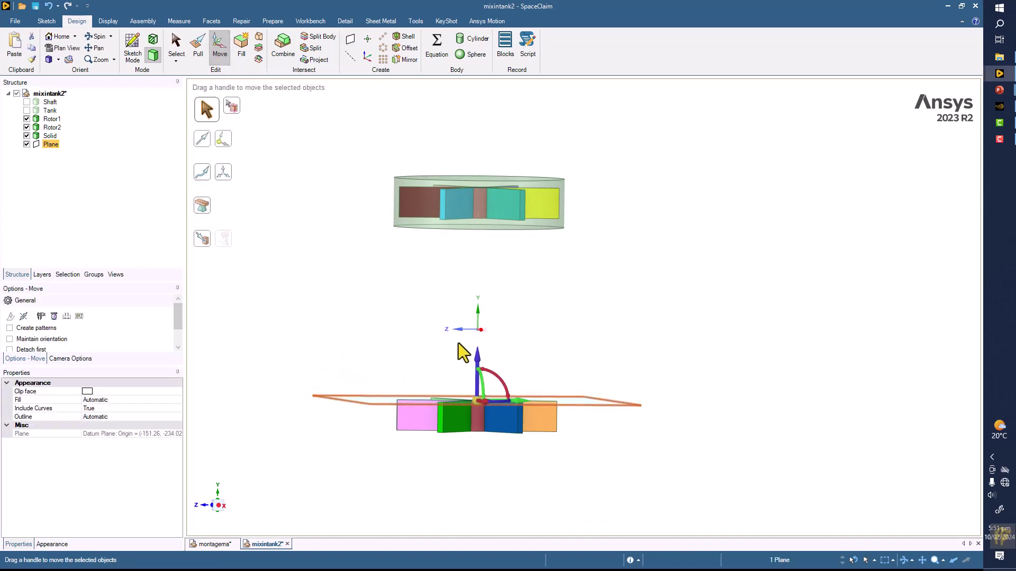
left_click_drag(477, 359, 481, 342)
type("30")
key("Return")
left_click(361, 291)
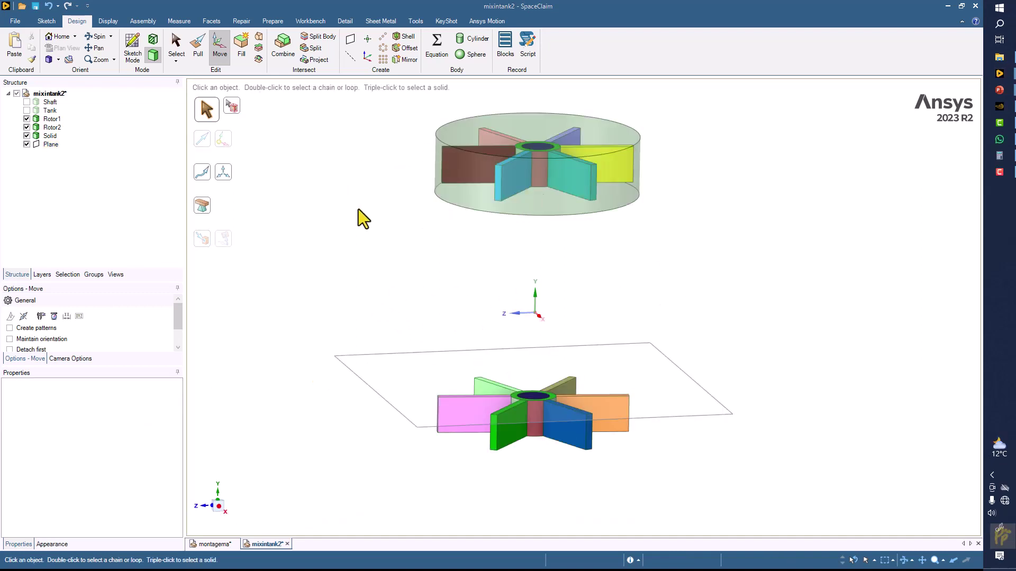
Hide Rotor1 inside the transparent cylinder while keeping Rotor2 shown
middle_click_drag(358, 209, 329, 223, "shift")
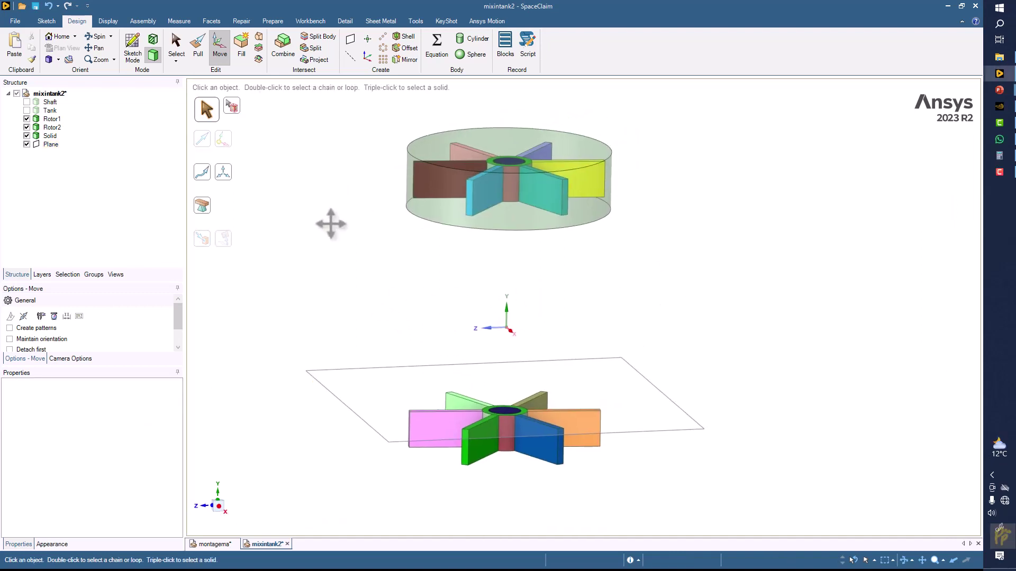
left_click(26, 119)
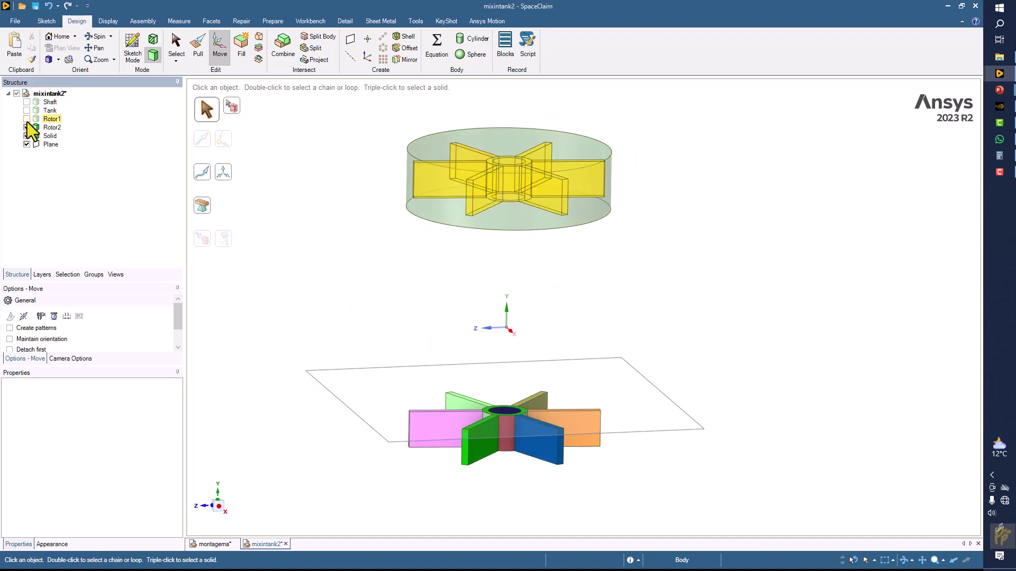
left_click(27, 128)
middle_click_drag(353, 224, 341, 219)
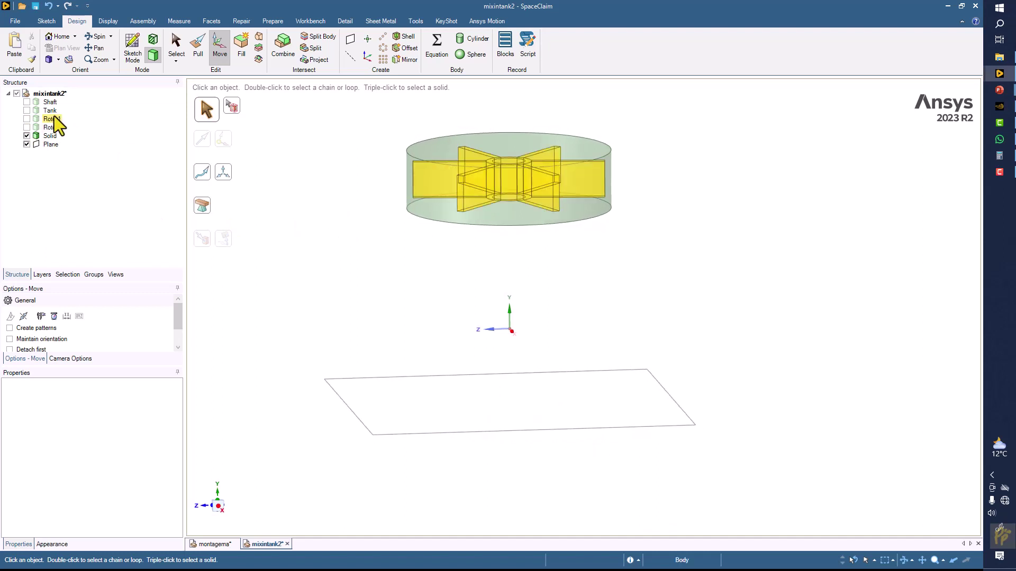
left_click(27, 127)
middle_click_drag(345, 275, 347, 284)
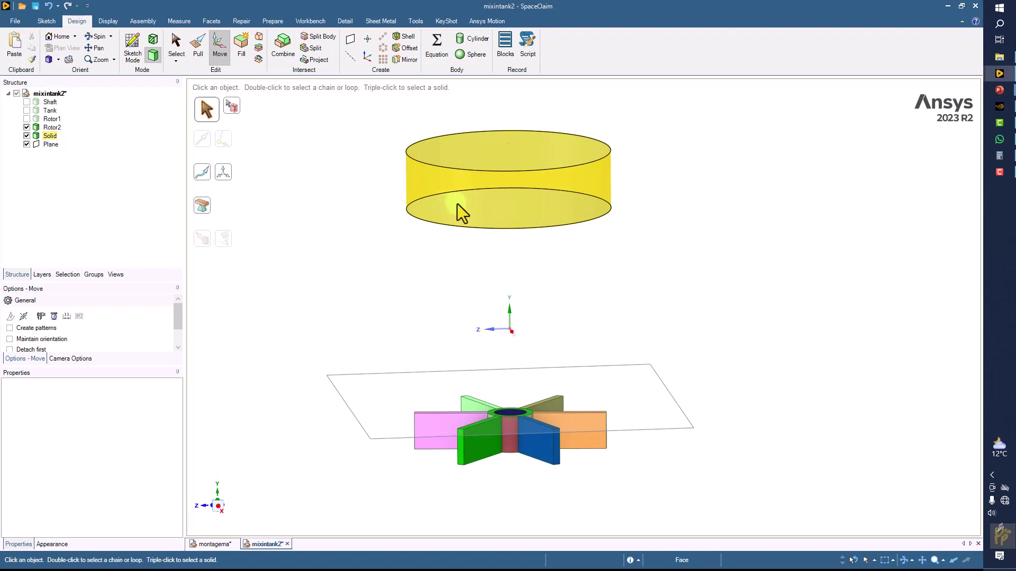
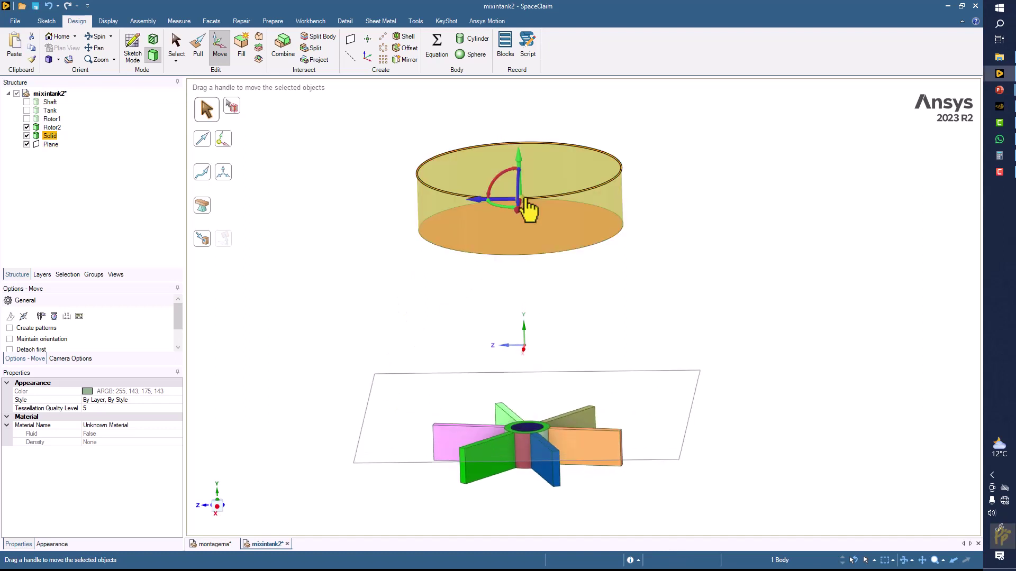
Anchor the cylinder's move on its top face and copy it to the plane above Rotor2
left_click_drag(524, 199, 520, 171)
middle_click_drag(501, 189, 517, 182)
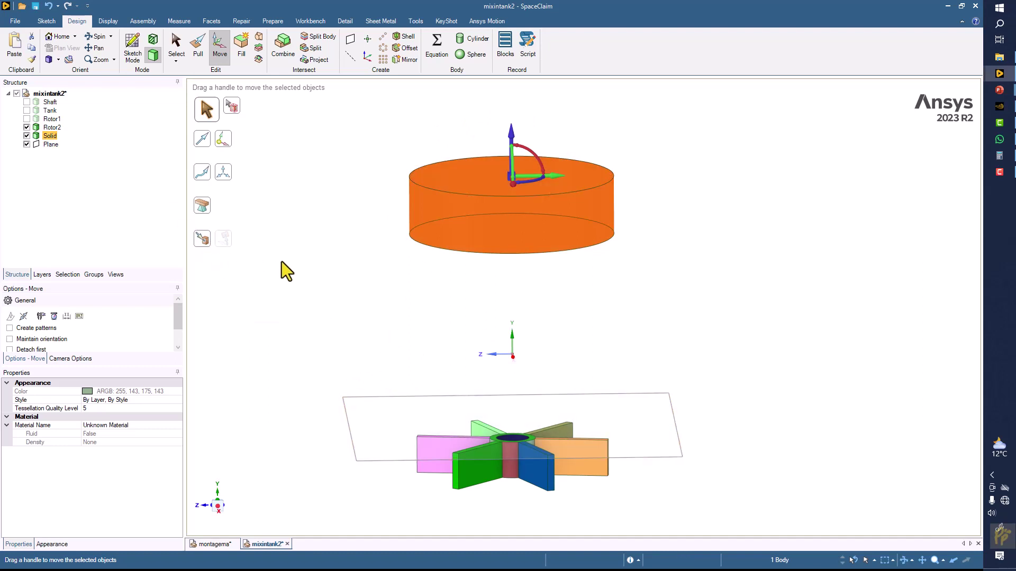
left_click(206, 239)
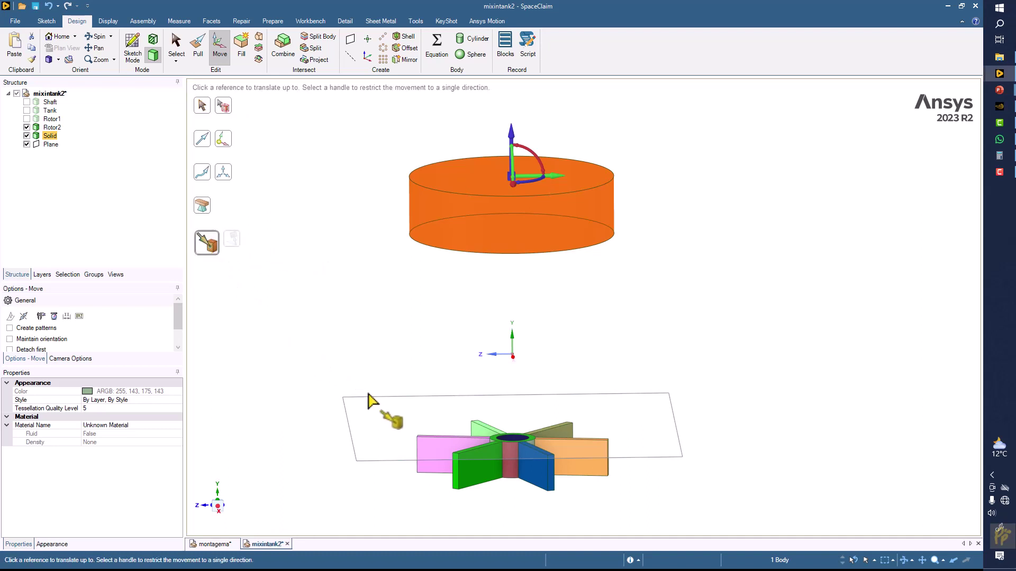
left_click(375, 407)
middle_click_drag(341, 340, 320, 301)
Show Rotor1 again and delete the remaining plane above Rotor2
left_click(26, 119)
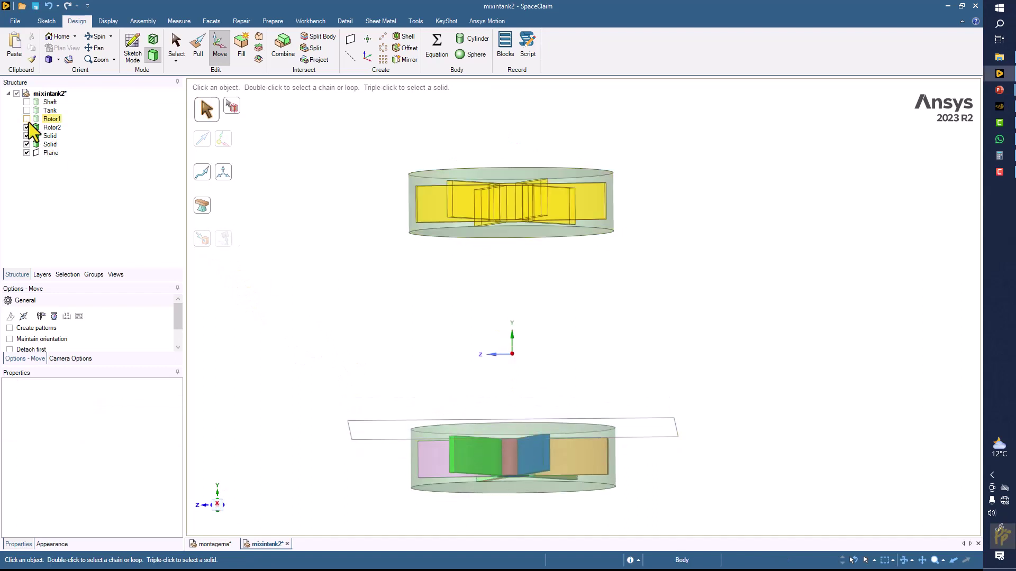
middle_click_drag(294, 230, 290, 245)
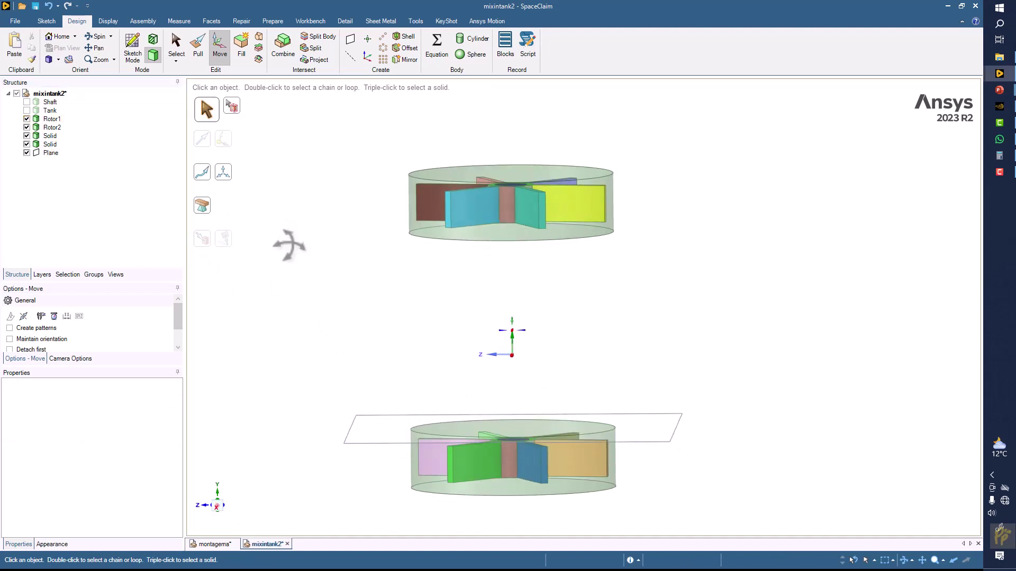
left_click(176, 49)
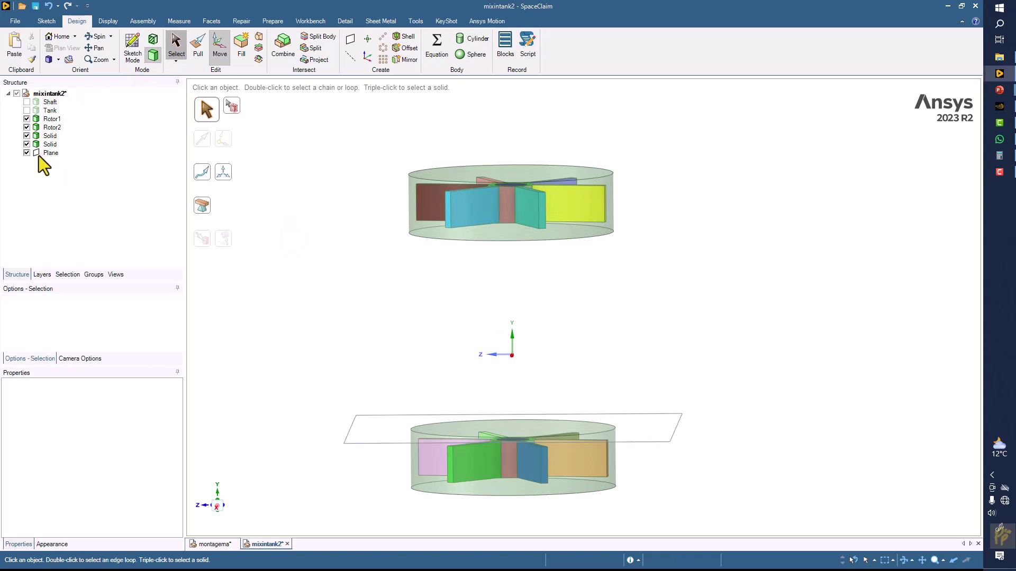
left_click(51, 153)
key("Delete")
middle_click_drag(308, 246, 310, 237)
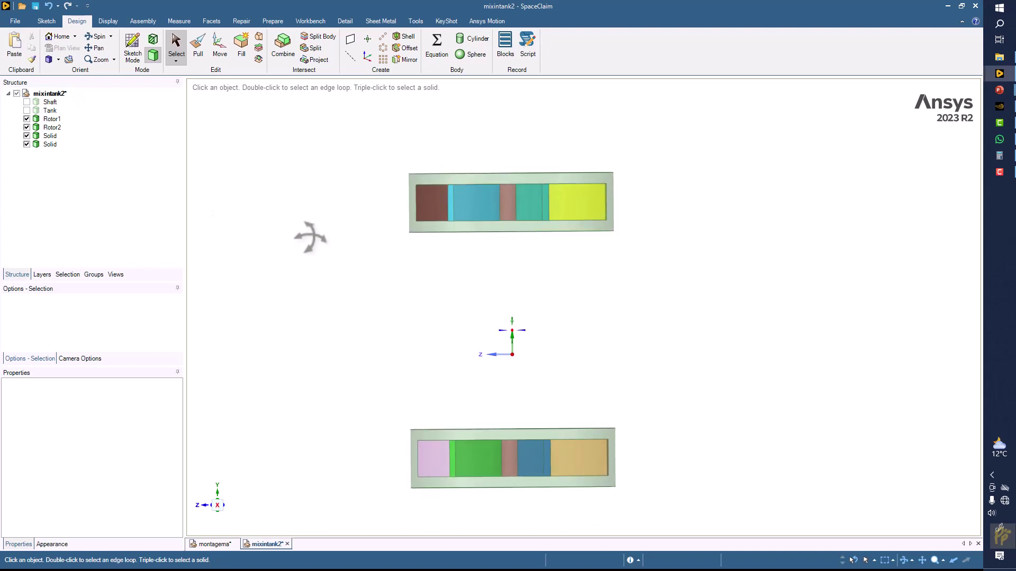
middle_click_drag(379, 275, 343, 240, "shift")
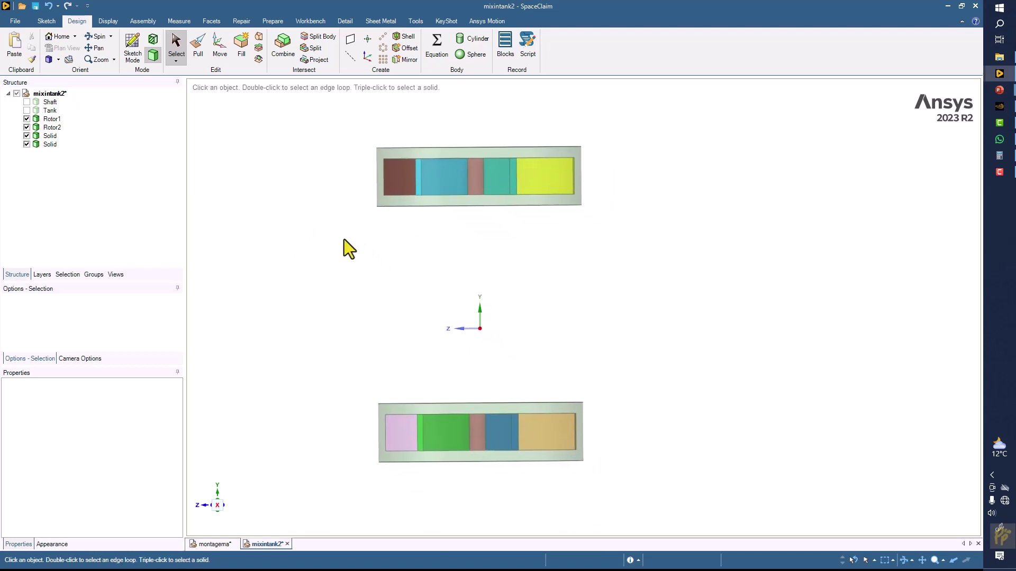
Hide both cylinders and measure the distance between the lower hub faces of Rotor1 and Rotor2
left_click(28, 135)
left_click(26, 144)
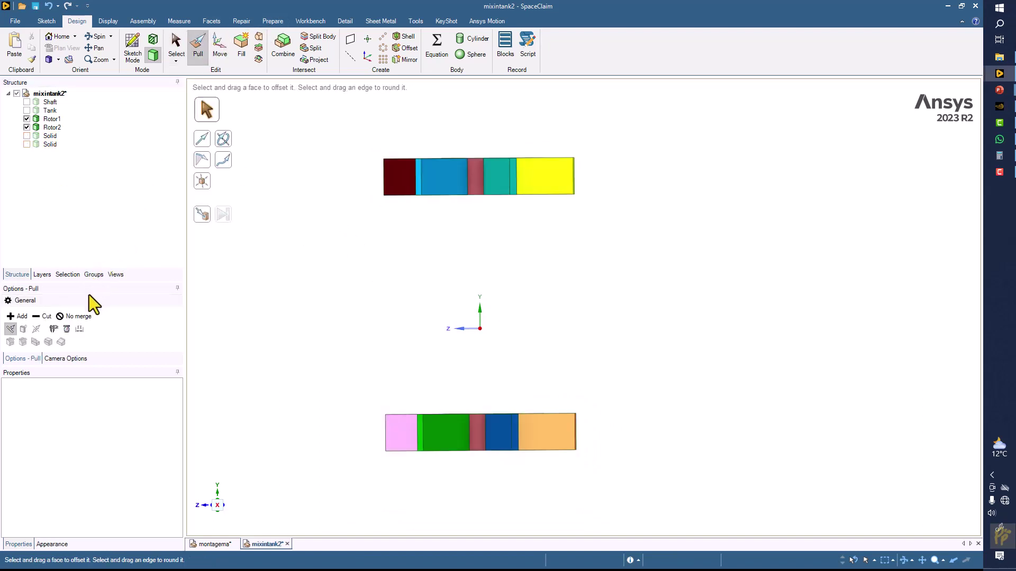
left_click(54, 329)
middle_click_drag(327, 316, 392, 217)
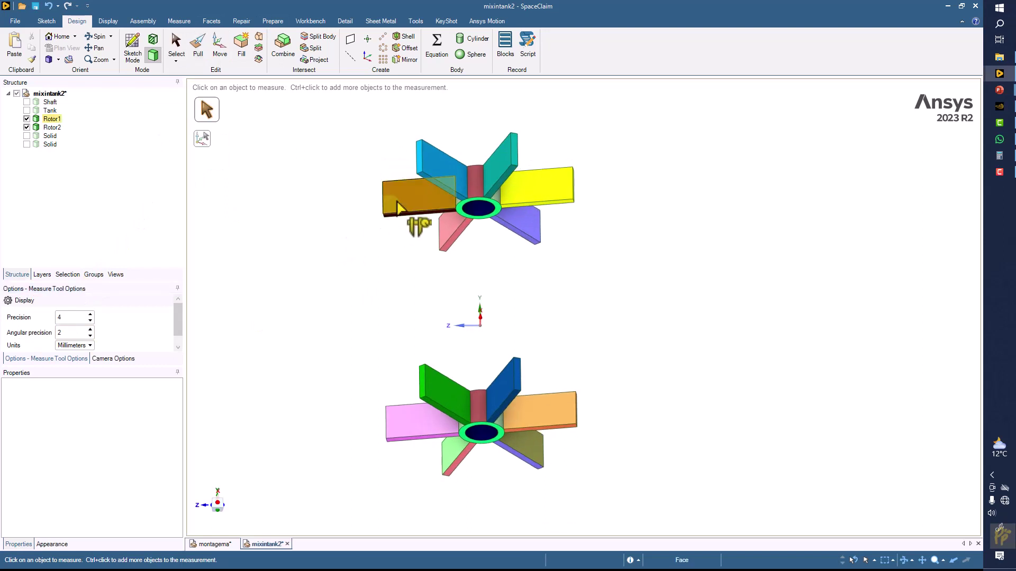
left_click(459, 209)
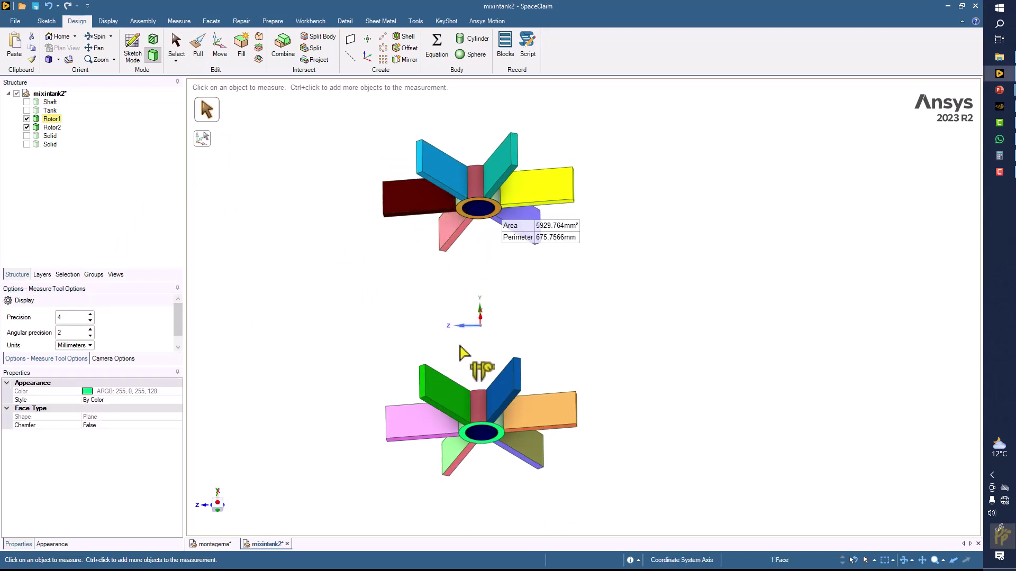
left_click(463, 437, "ctrl")
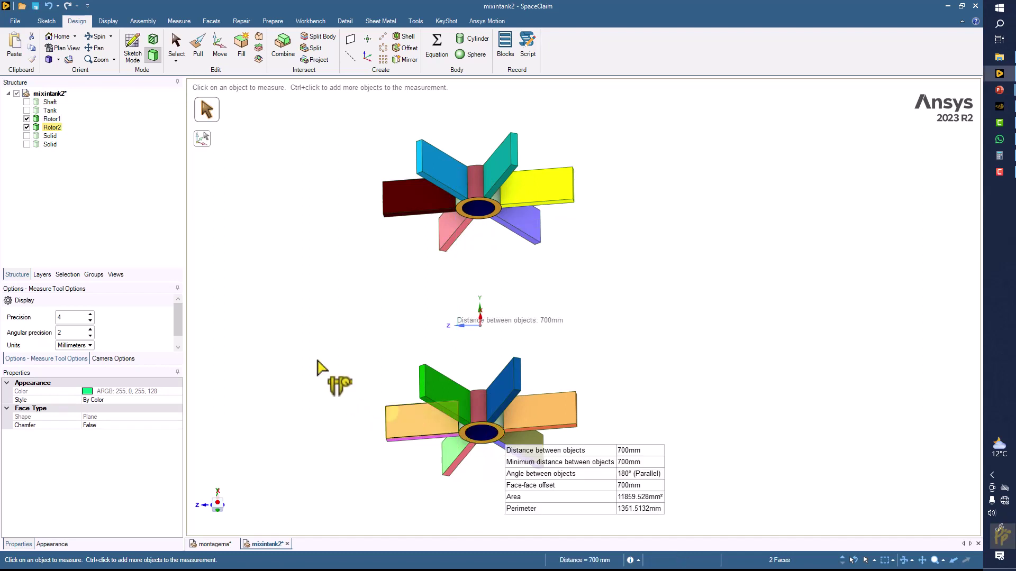
Measure the distance from Rotor1's lower hub face to Rotor2 and clear the measurement
middle_click_drag(313, 324, 465, 232)
scroll(464, 220, "up", 5)
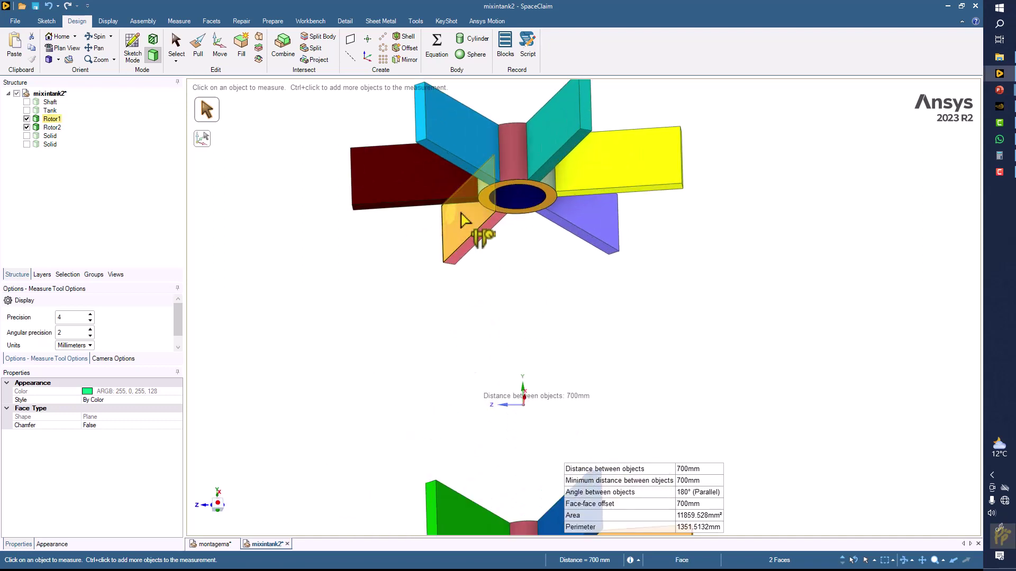
left_click(489, 207)
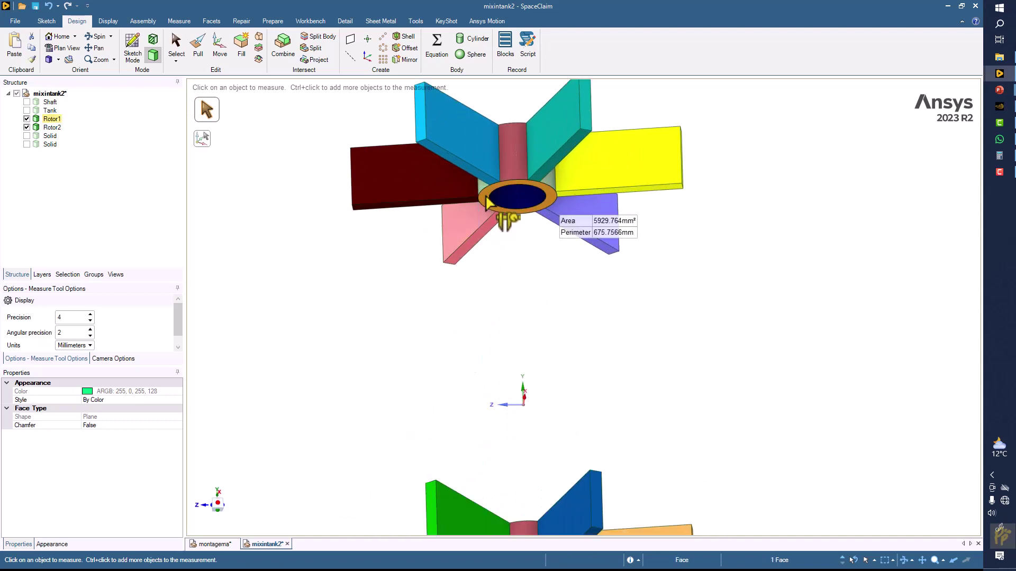
left_click(488, 347)
left_click(485, 196)
middle_click_drag(475, 341, 461, 64)
scroll(503, 468, "up", 3)
left_click(479, 289, "ctrl")
middle_click_drag(479, 293, 397, 361)
scroll(340, 270, "down", 3)
scroll(340, 271, "down", 5)
middle_click_drag(346, 276, 384, 259)
left_click(333, 271)
Show both rotor cylinders and the Tank body together with the rotors
scroll(332, 270, "up", 2)
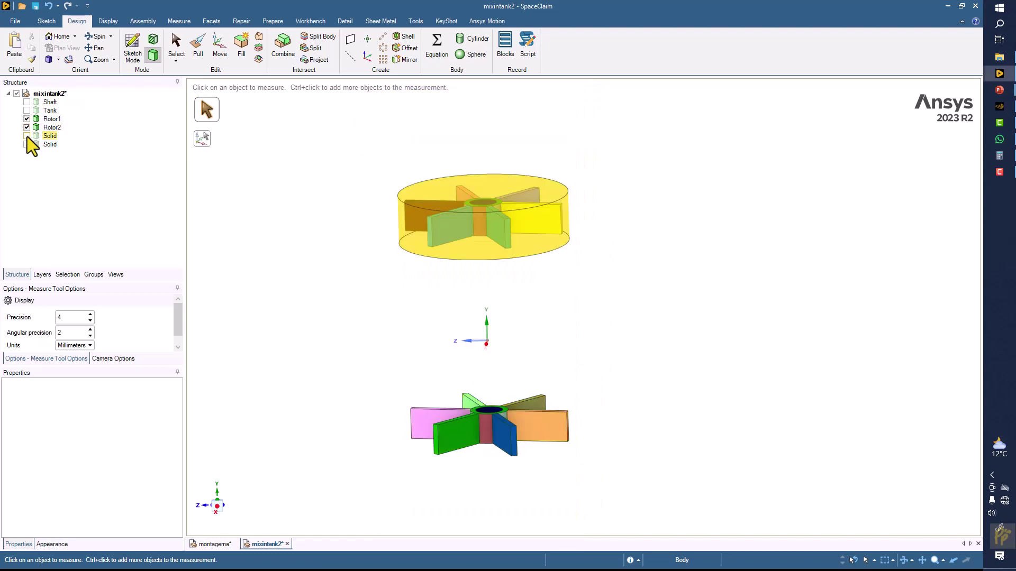
left_click(27, 136)
left_click(27, 144)
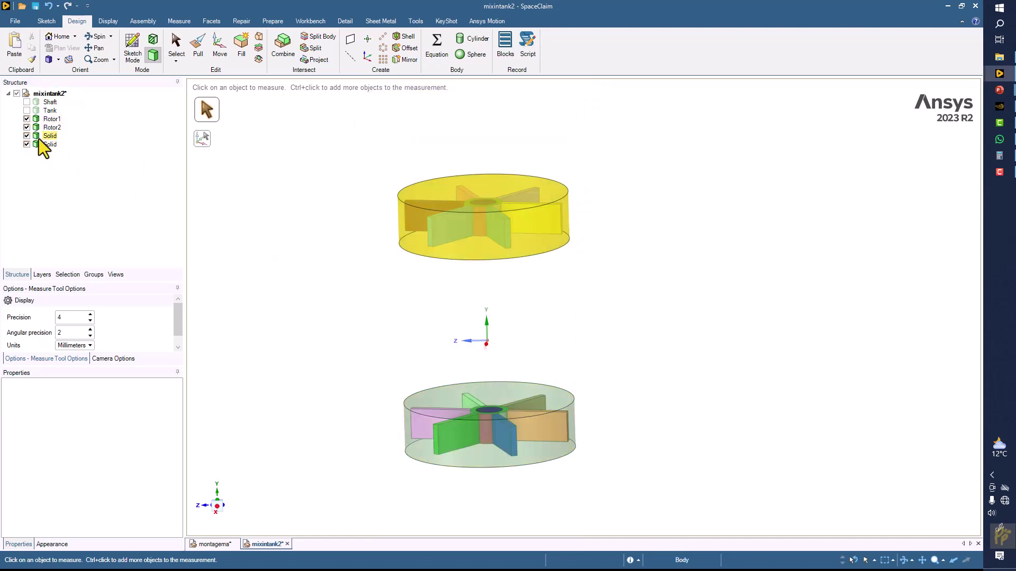
left_click(27, 110)
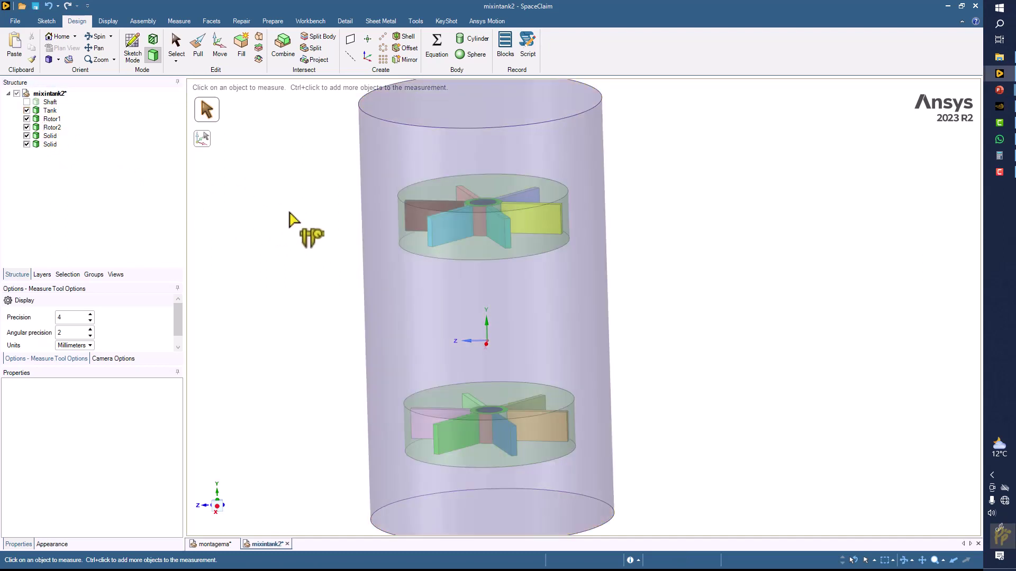
left_click(26, 135)
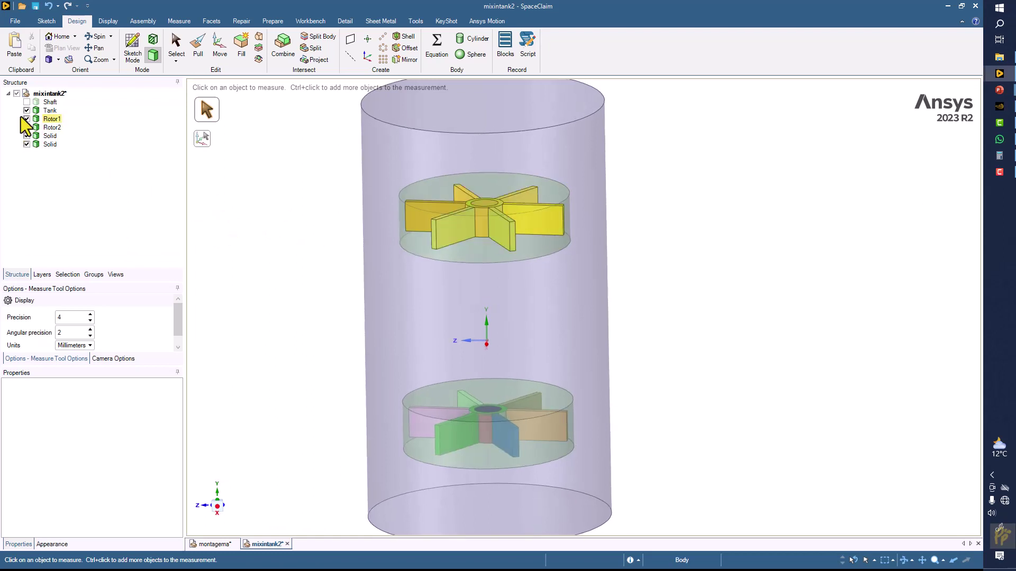
Hide both rotors and use Combine to subtract the upper cylinder from the Tank, keeping the cutter and removing the overlapping region
left_click(26, 118)
left_click(26, 127)
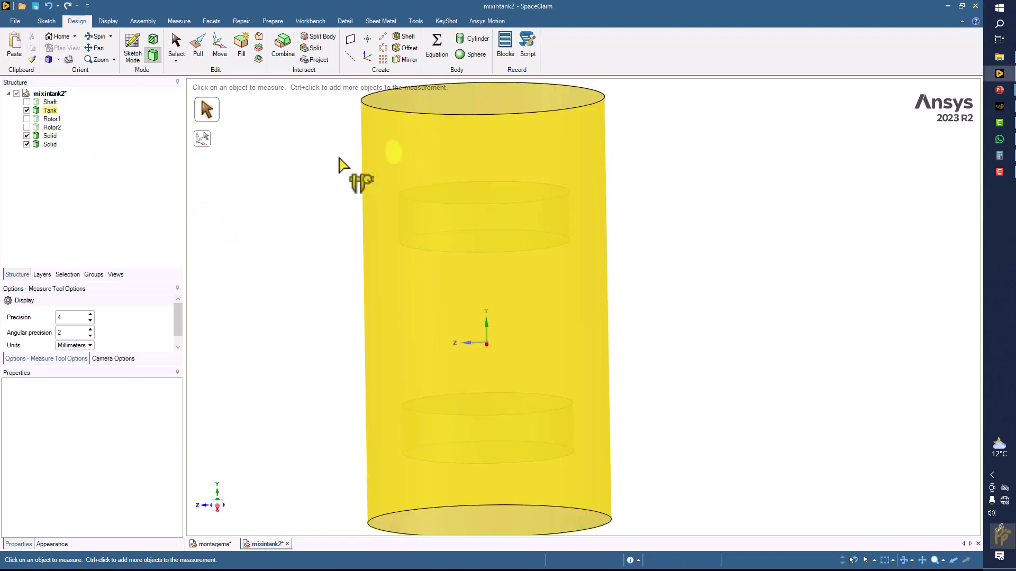
scroll(337, 238, "down", 3)
left_click(286, 47)
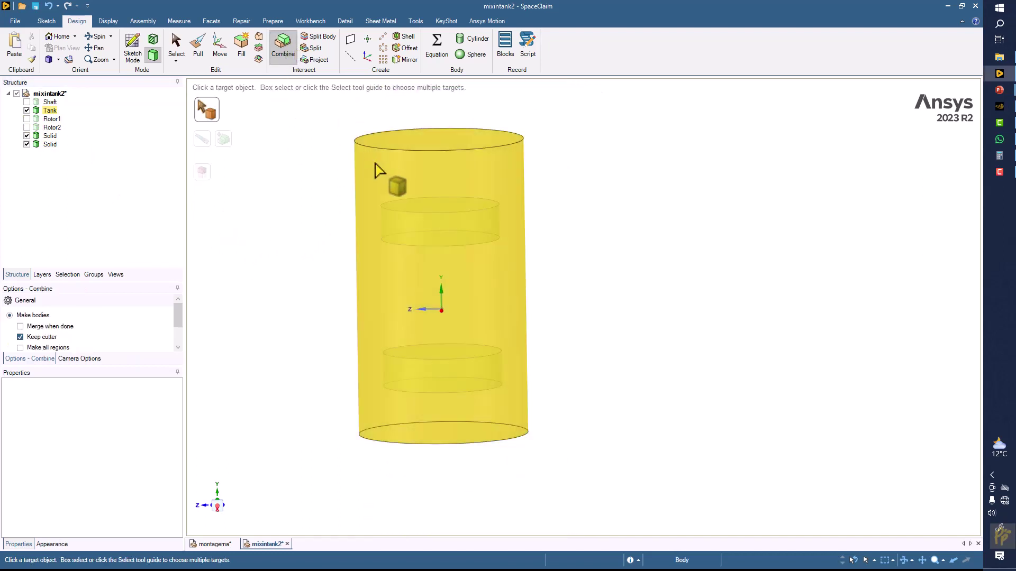
left_click(377, 206)
left_click(408, 234)
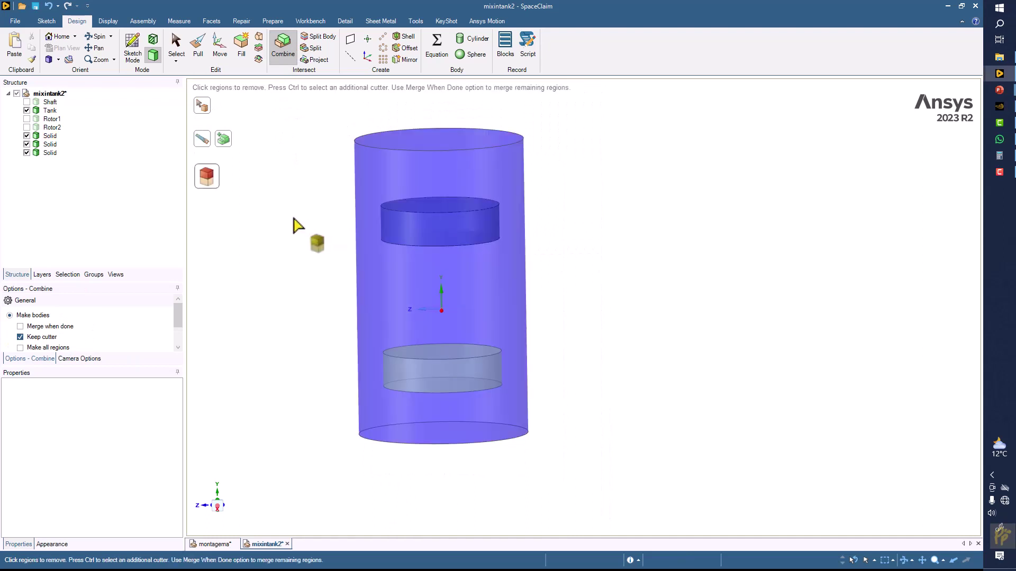
left_click(48, 152)
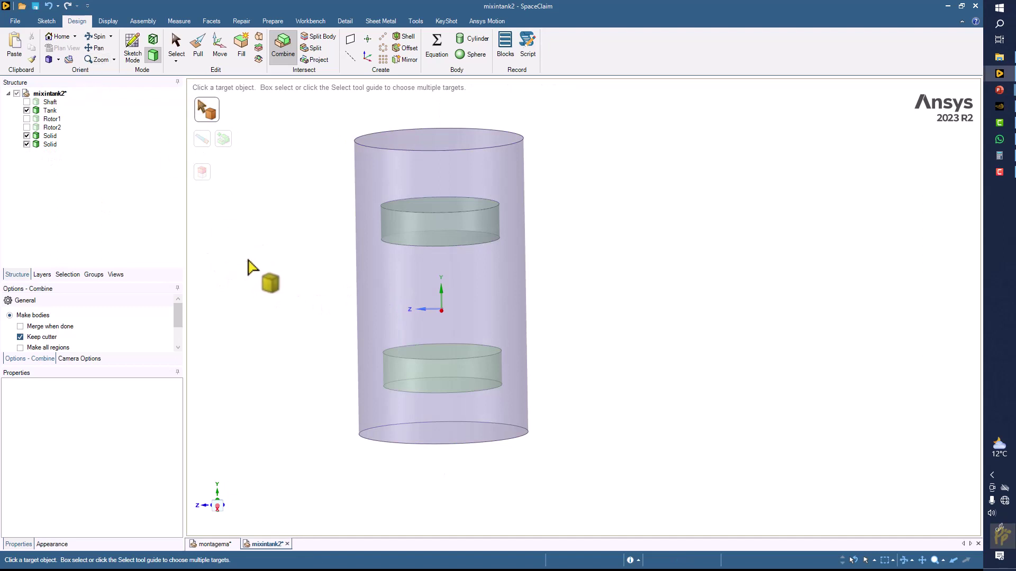
Subtract the lower cylinder from the Tank with Combine, removing the overlapping region and keeping the cutter
left_click(410, 295)
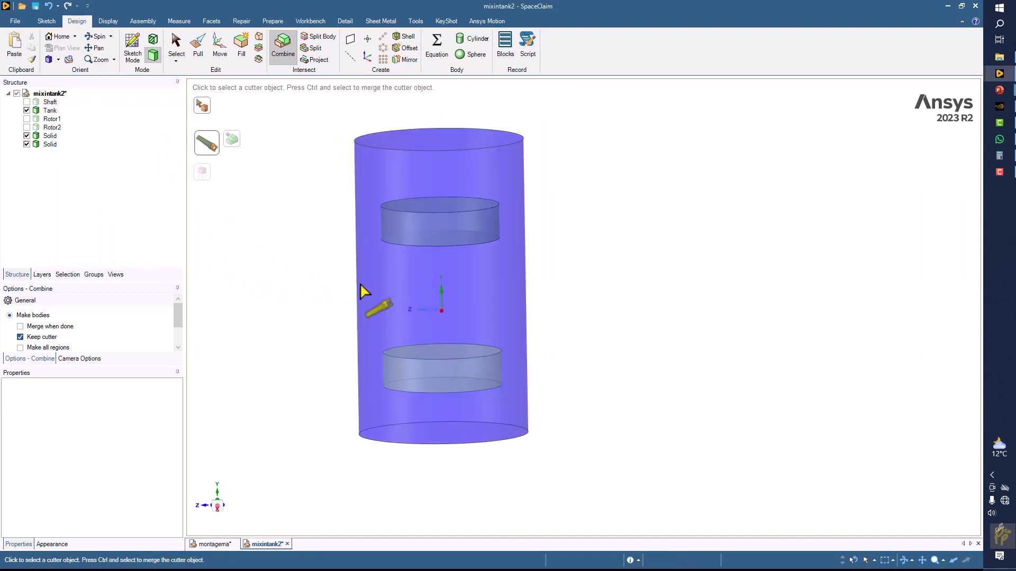
left_click(399, 377)
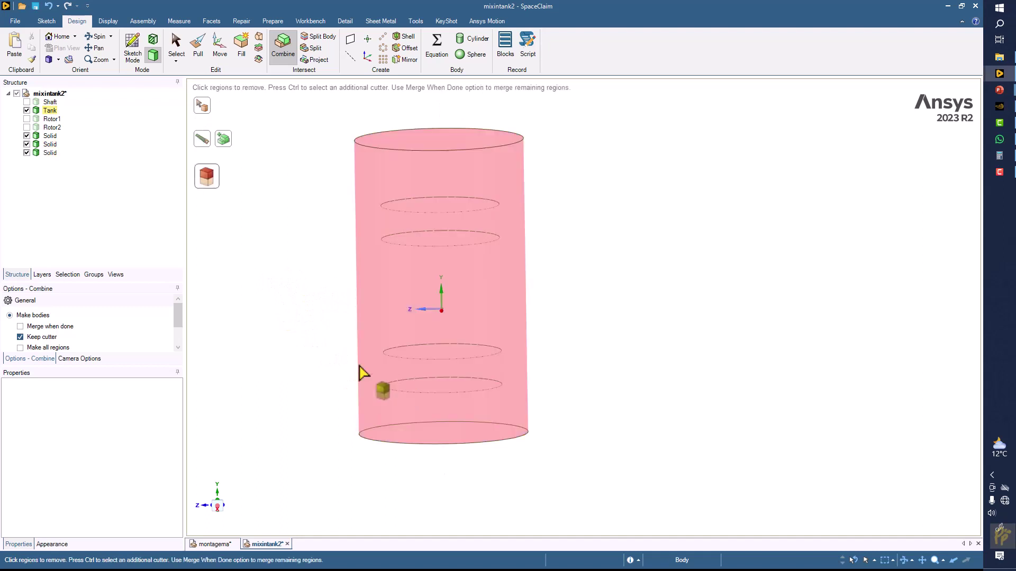
left_click(54, 154)
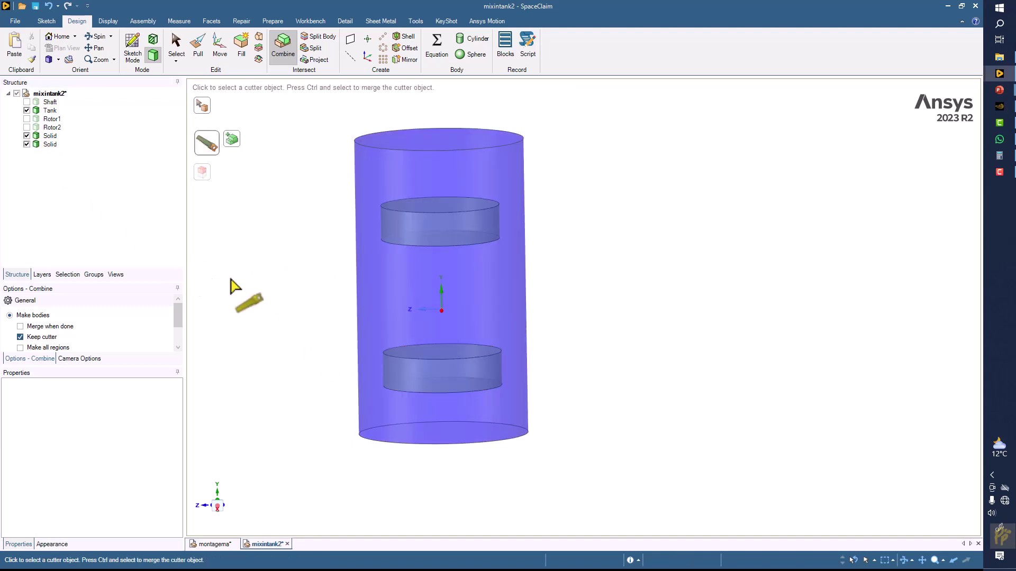
left_click(227, 276)
middle_click_drag(239, 259, 239, 267)
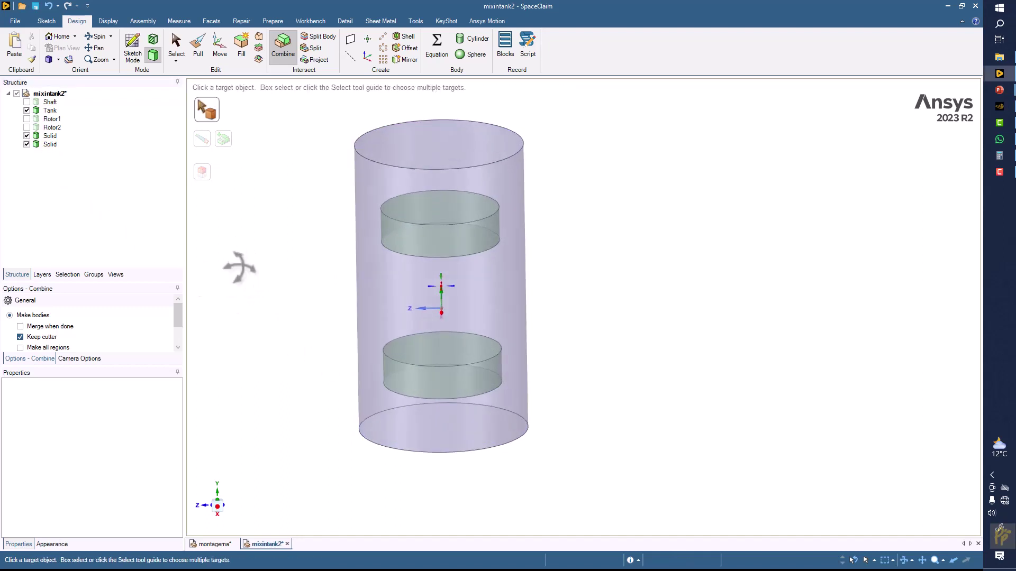
Hide both rotor cylinders and inspect the cavities cut into the Tank
left_click(26, 137)
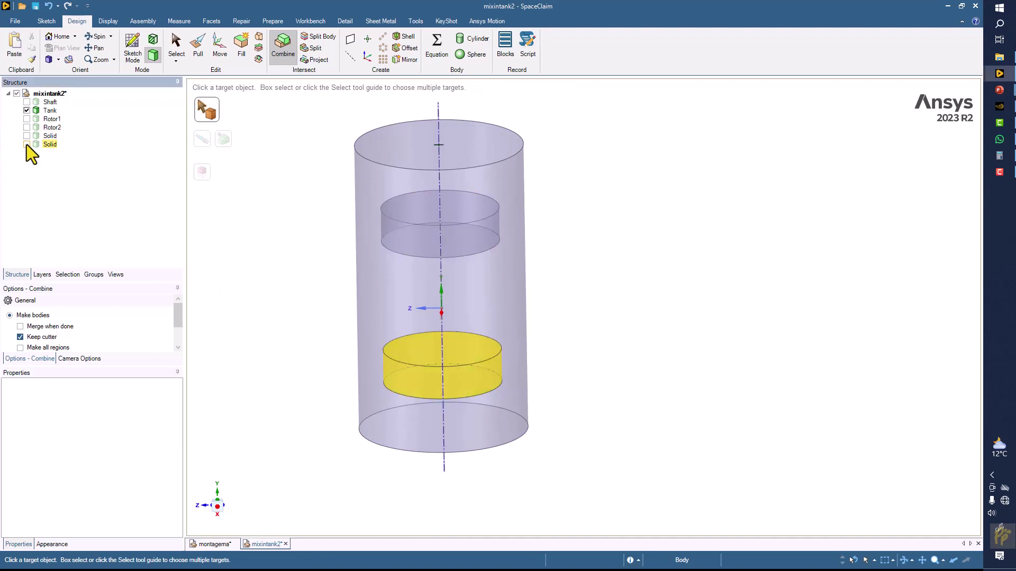
left_click(26, 145)
middle_click_drag(306, 318, 300, 265)
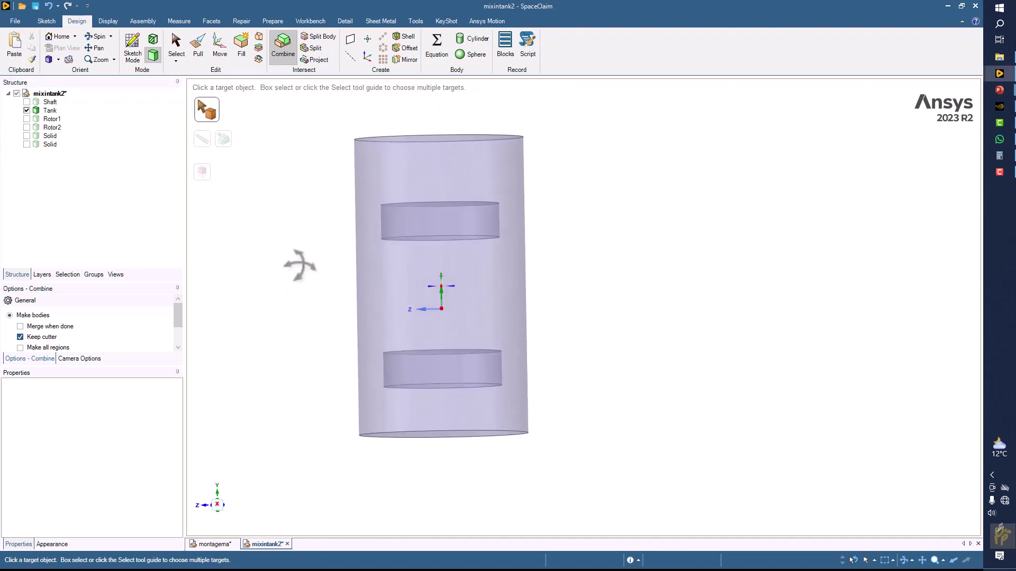
mouse_move(460, 220)
middle_mouse_down()
mouse_move(298, 266)
mouse_move(307, 277)
middle_mouse_up()
Show the Shaft and subtract it from the Tank with Combine, removing both cut-out shaft pieces and keeping the cutter
left_click(26, 101)
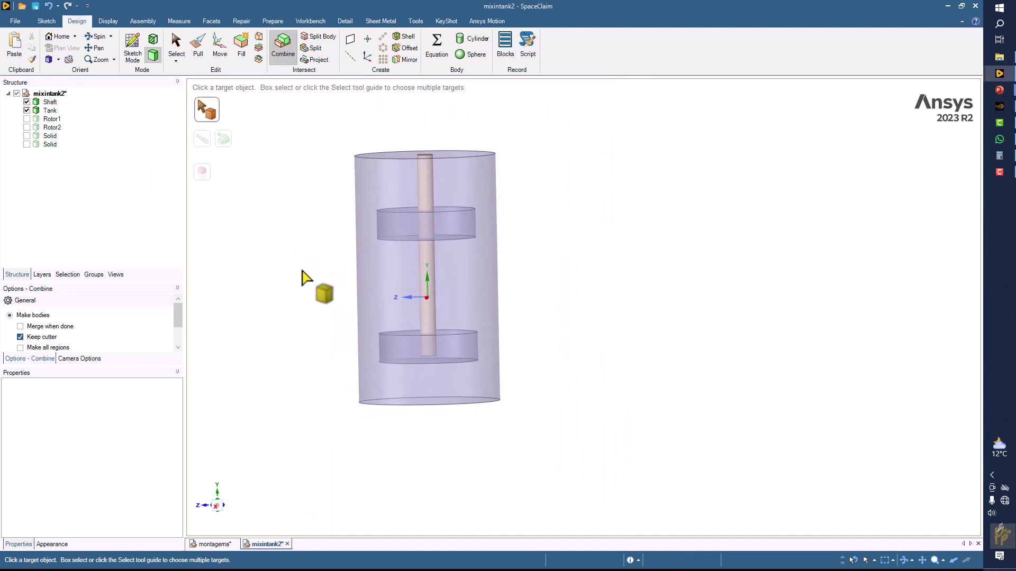
scroll(299, 238, "up", 2)
middle_click_drag(302, 220, 288, 243, "shift")
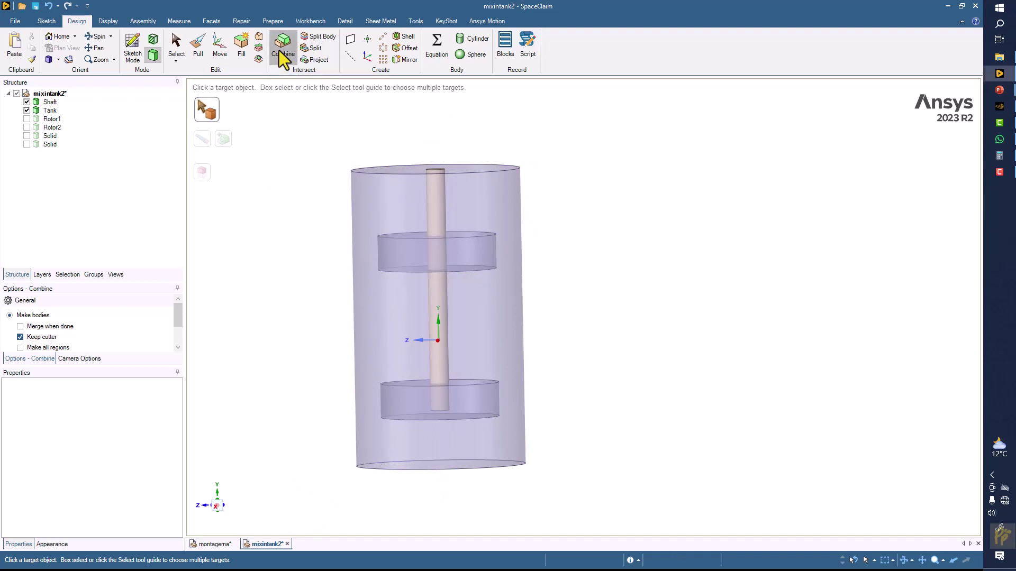
left_click(385, 203)
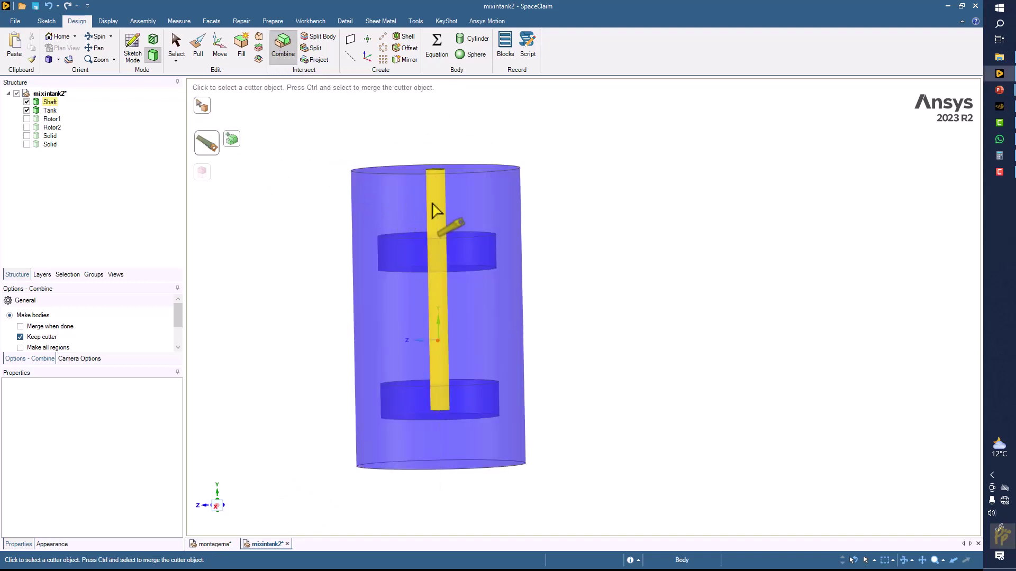
left_click(416, 204)
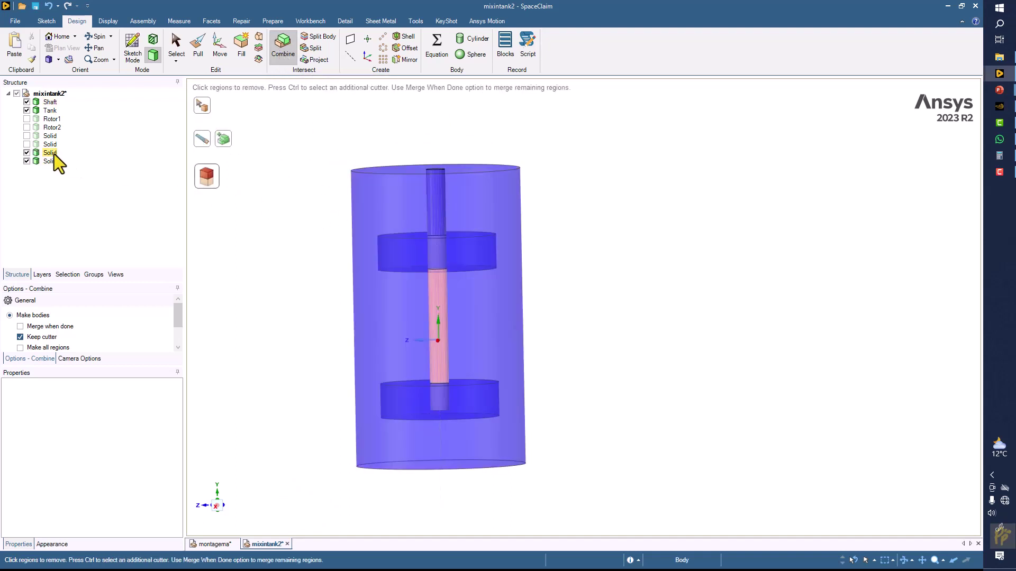
left_click(52, 153)
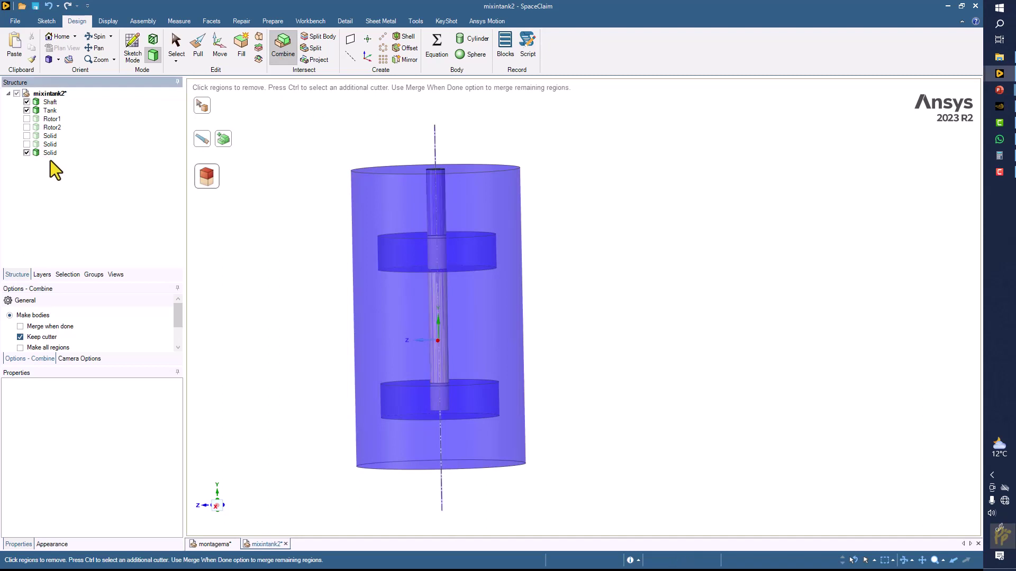
left_click(51, 154)
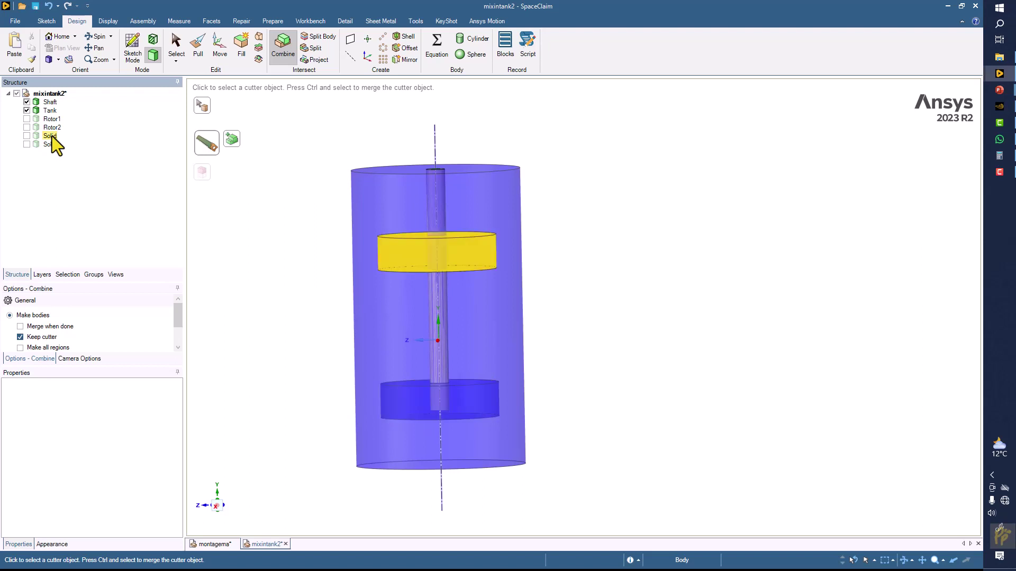
left_click(52, 136)
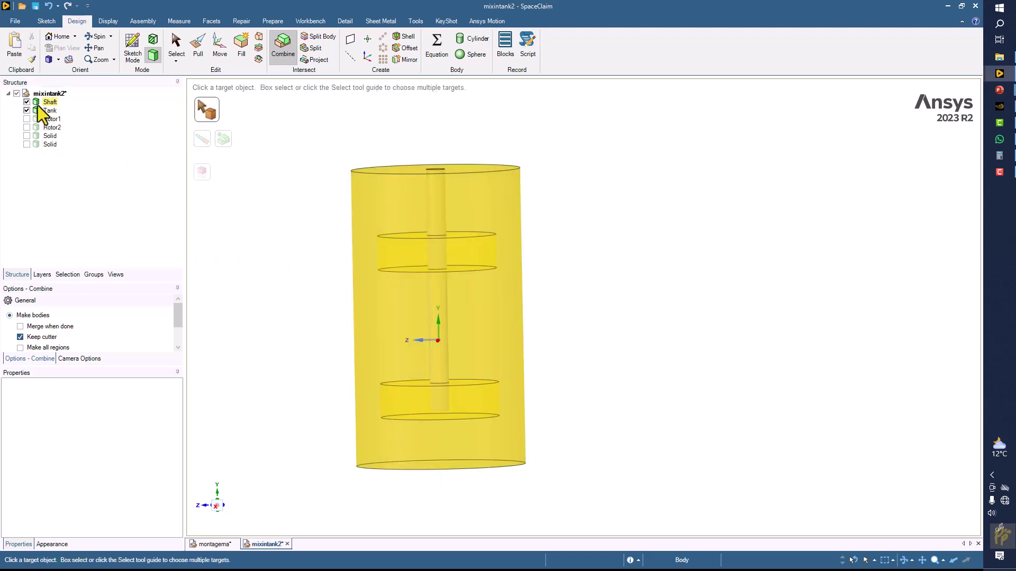
Hide the Shaft and Tank, and show Rotor1, Rotor2 and both cylinders around them
left_click(37, 102)
mouse_move(250, 254)
middle_mouse_down()
mouse_move(263, 267)
mouse_move(254, 228)
mouse_move(271, 261)
mouse_move(283, 235)
middle_mouse_up()
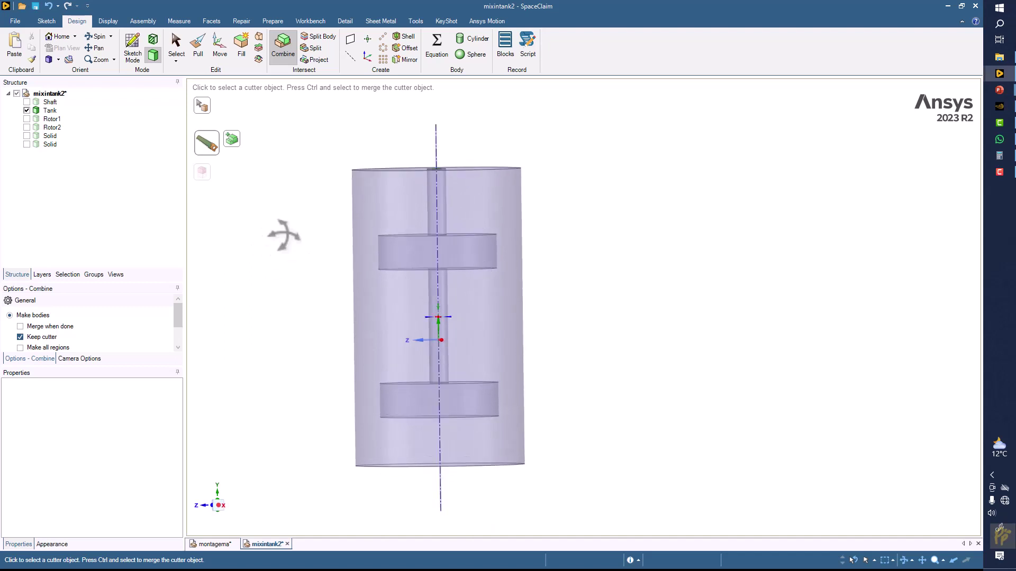
left_click(27, 111)
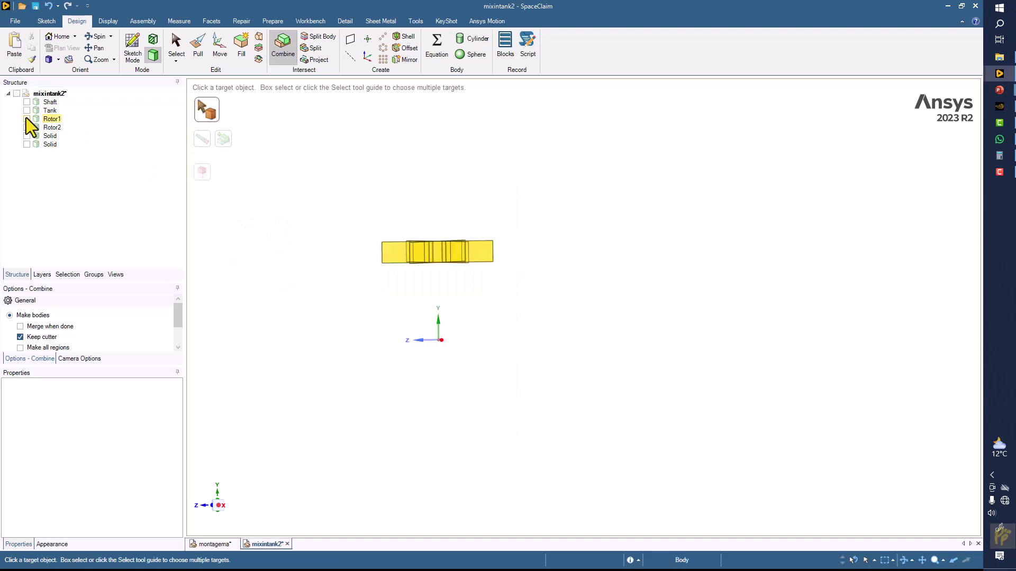
left_click(27, 119)
left_click(27, 127)
left_click(27, 135)
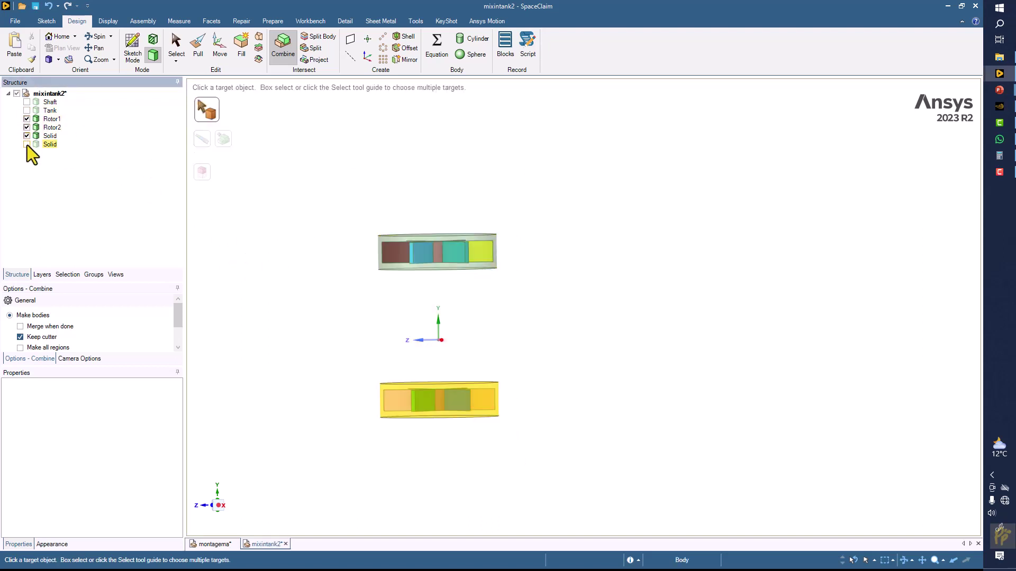
left_click(26, 144)
middle_click_drag(366, 279, 364, 290)
scroll(362, 290, "up", 2)
middle_click_drag(367, 220, 347, 234, "ctrl")
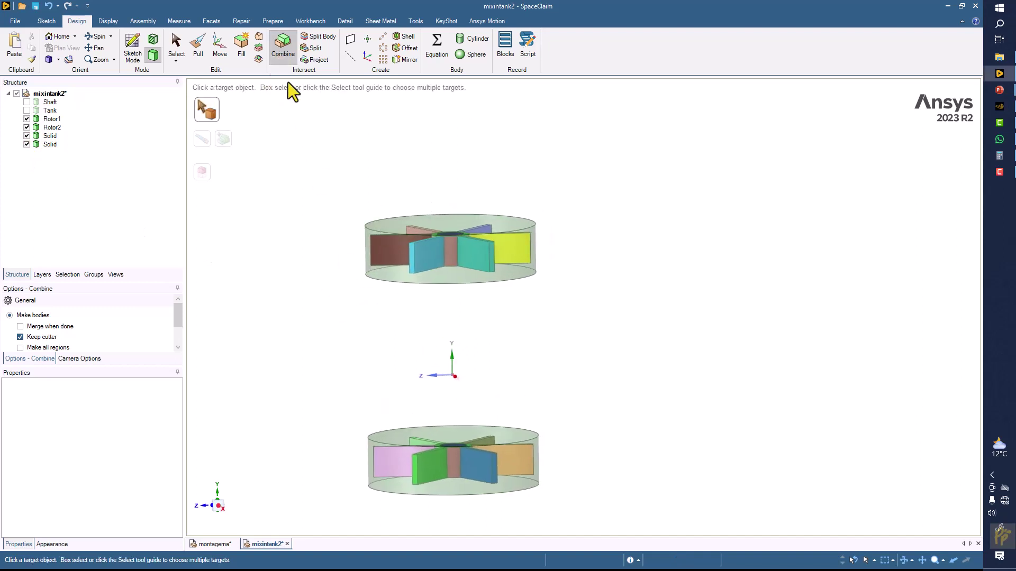
Subtract Rotor1 from the upper cylinder with Combine and remove the overlapping rotor-shaped region
left_click(398, 233)
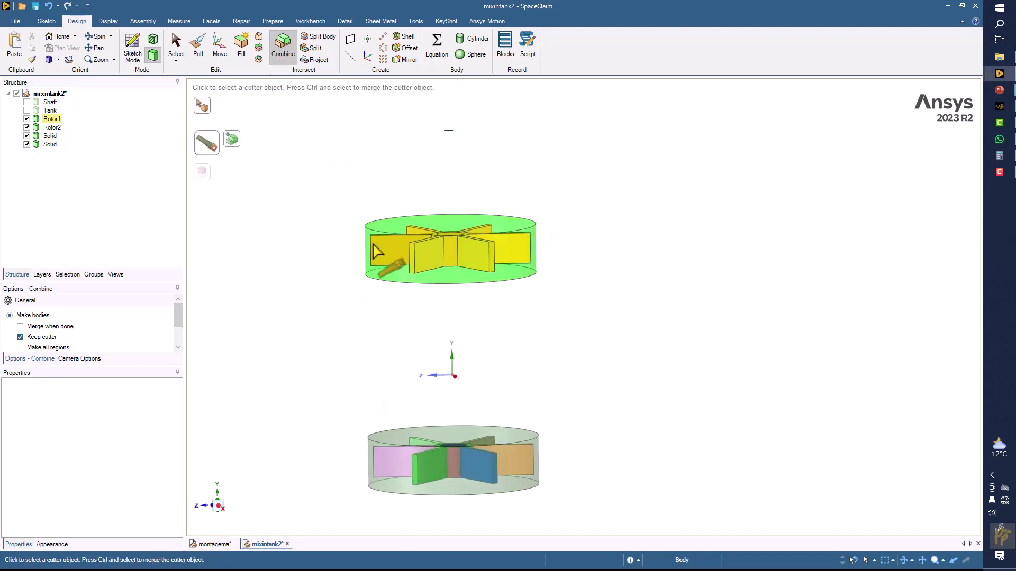
left_click(370, 246)
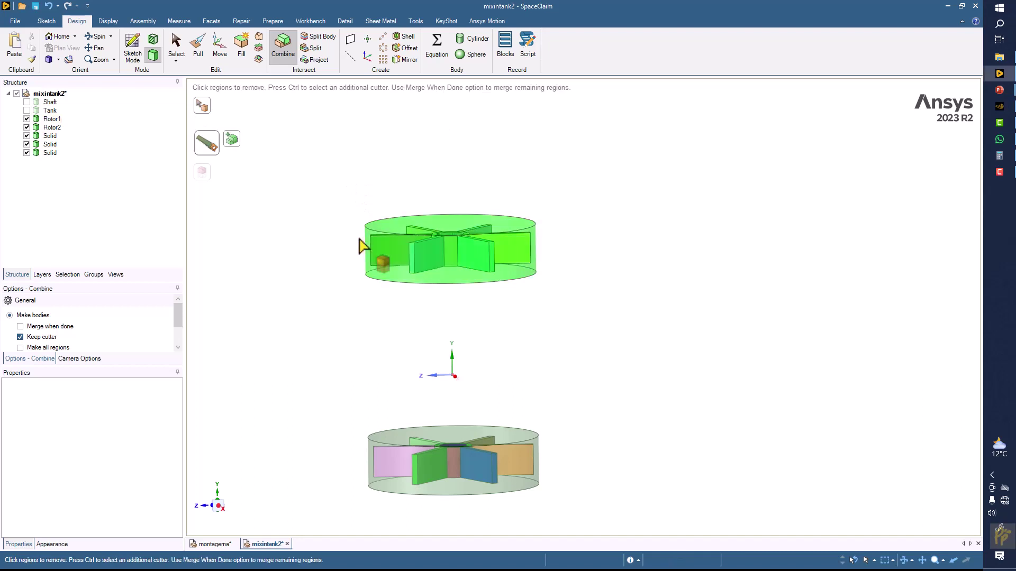
left_click(46, 153)
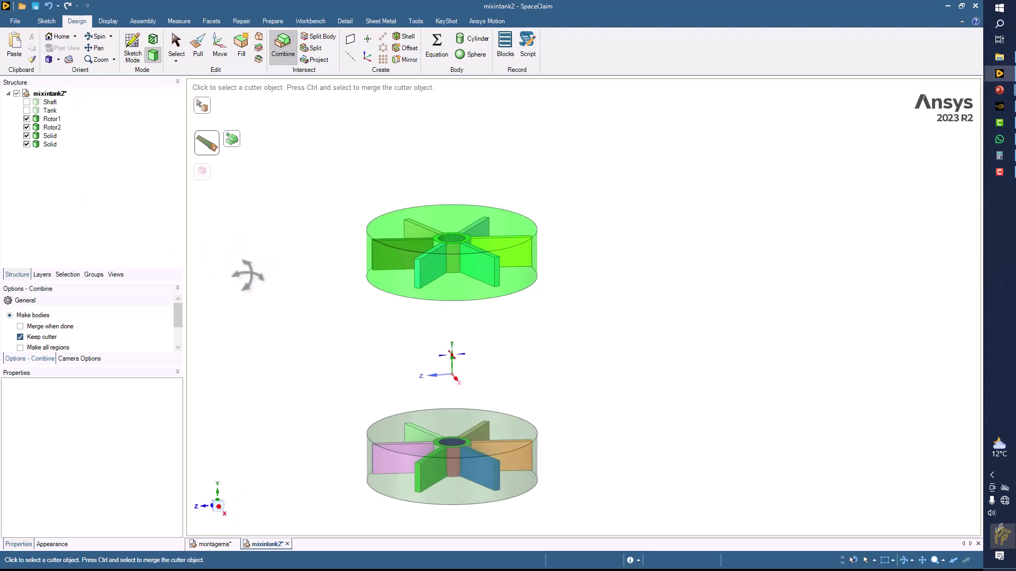
key("Escape")
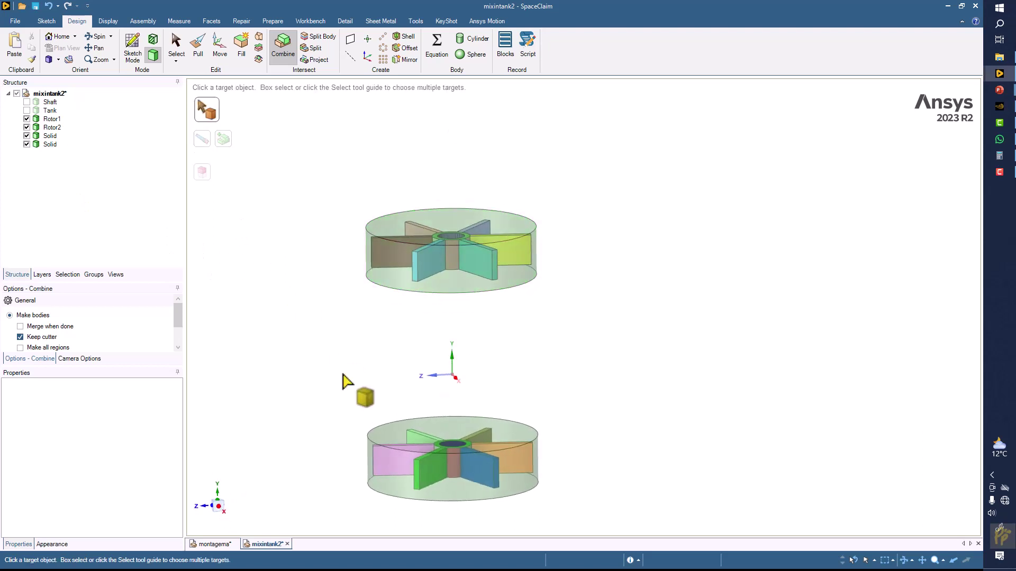
Subtract Rotor2 from the lower cylinder with Combine and remove the overlapping rotor-shaped region
left_click(392, 429)
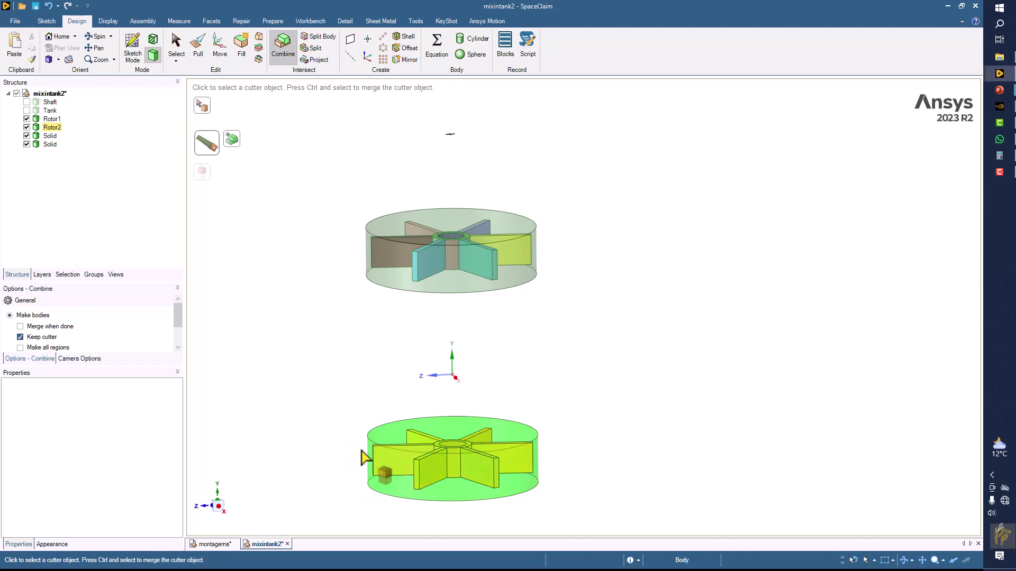
left_click(375, 465)
left_click(50, 153)
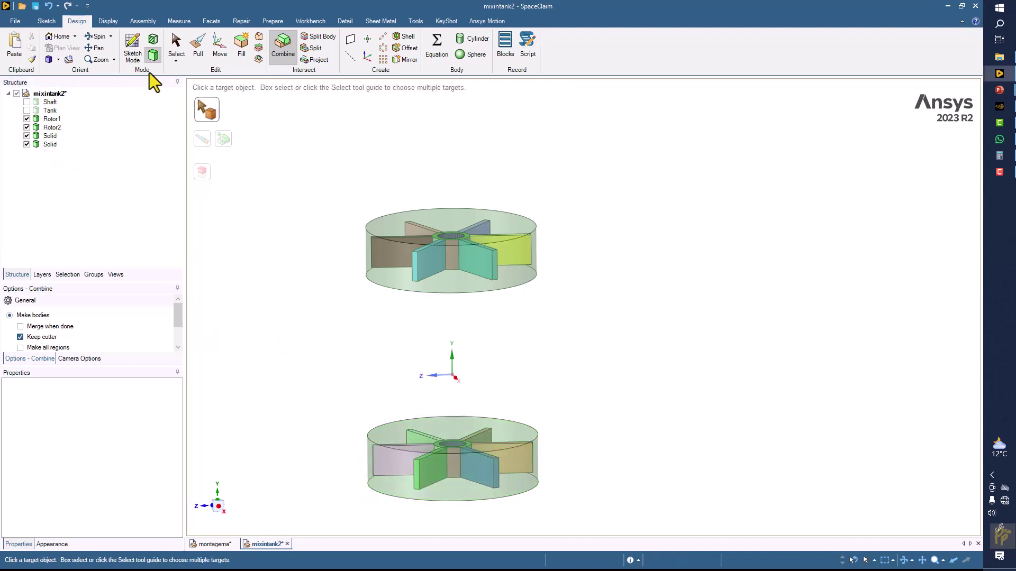
Rename the cylinder around Rotor1 as RotDomain1
left_click(177, 53)
left_click(32, 135)
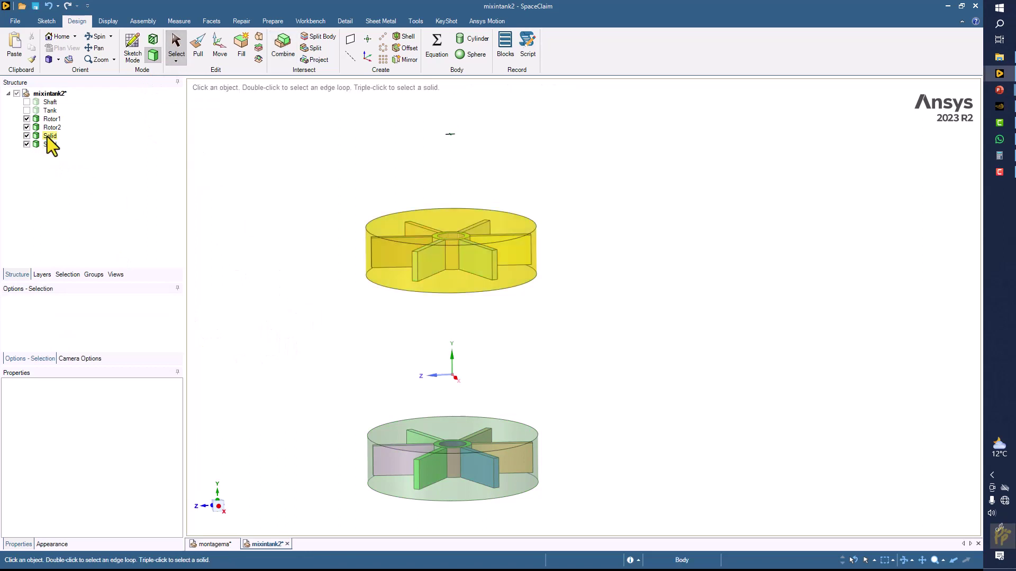
right_click(47, 136)
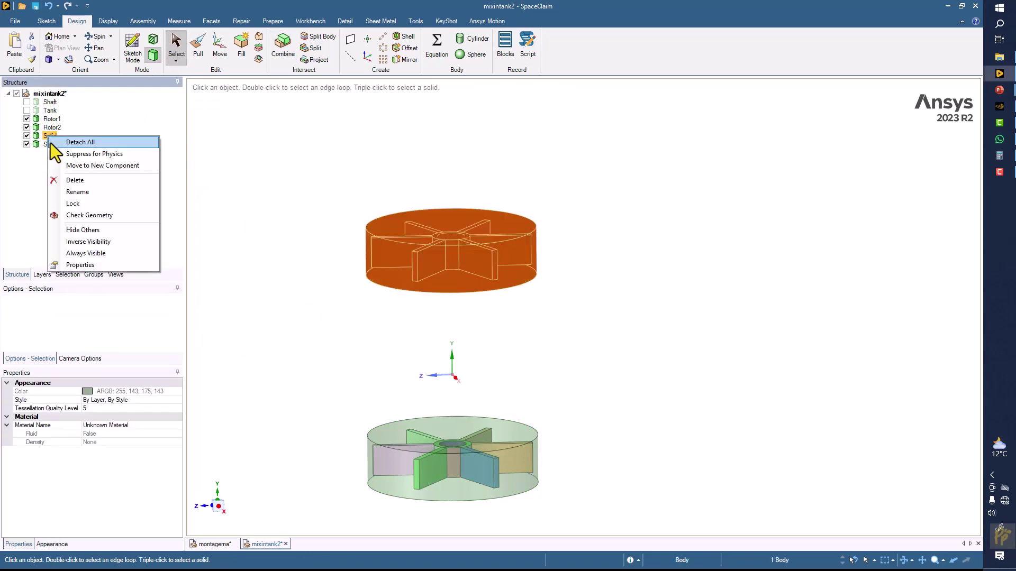
left_click(76, 181)
type("R")
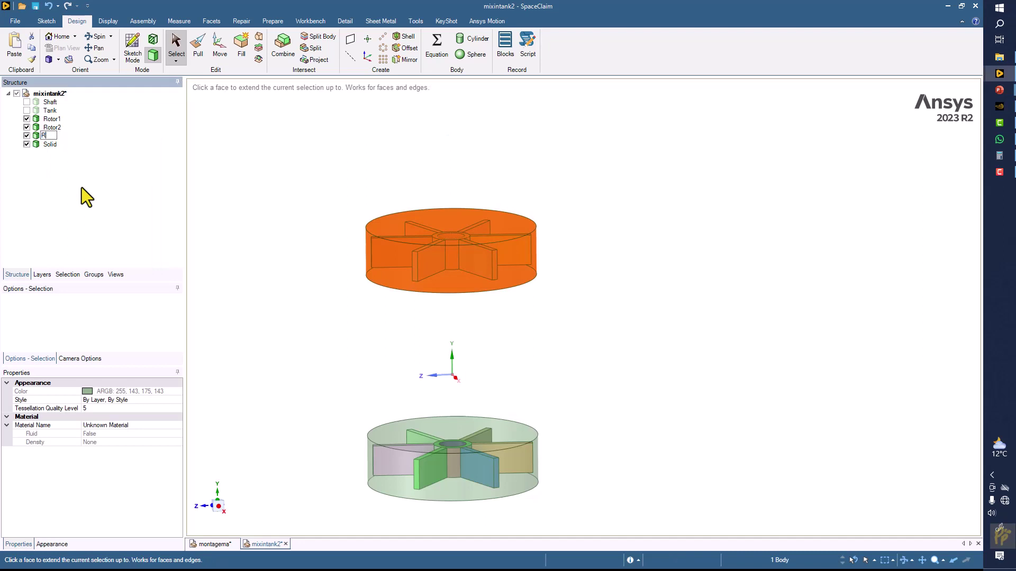
type("otDom")
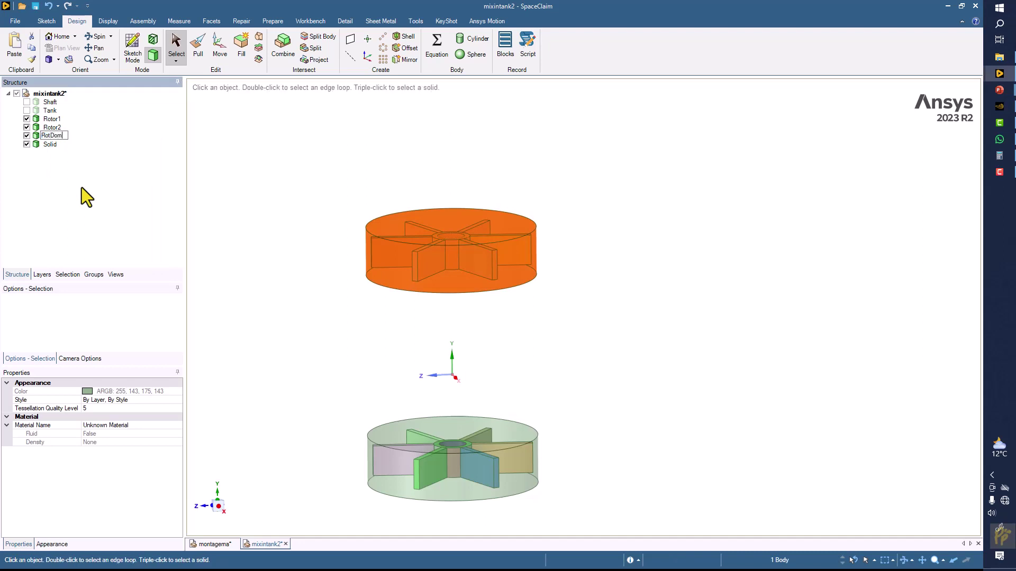
type("ain1")
key("Return")
Rename the cylinder around Rotor2 as RotDomain2 and clear the selection
left_click(50, 146)
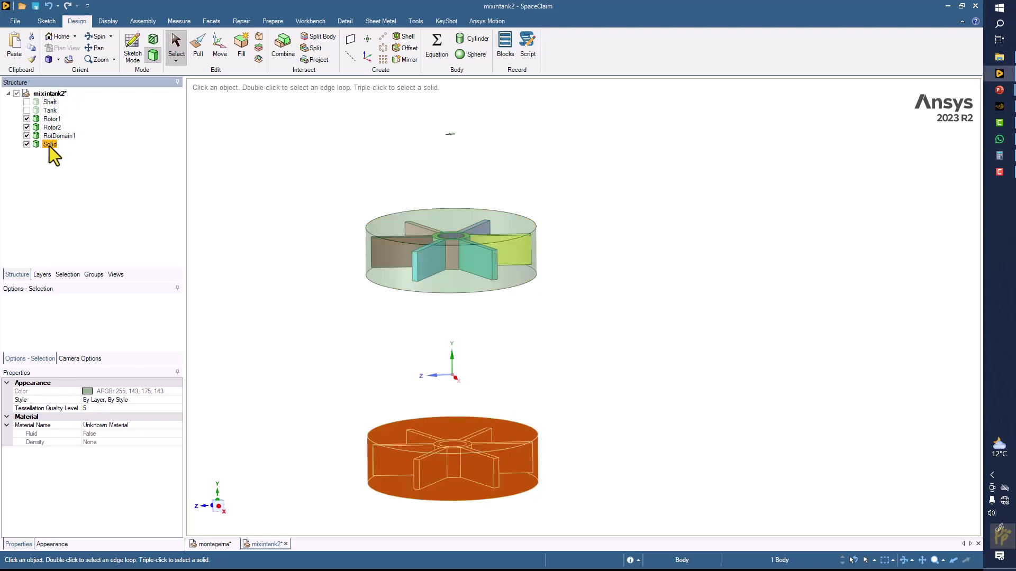
right_click(50, 145)
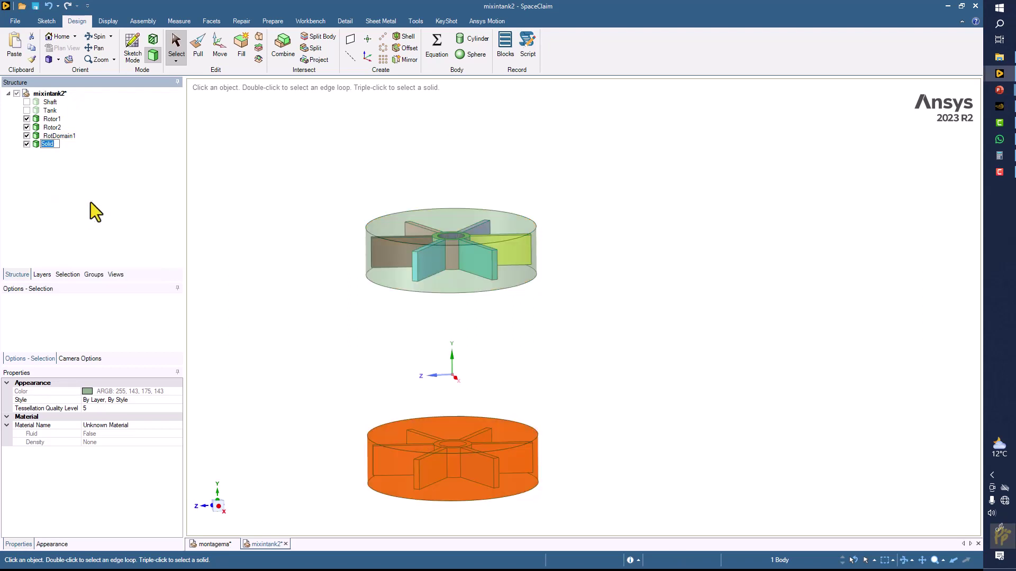
type("RotDomain2")
key("Return")
left_click(345, 228)
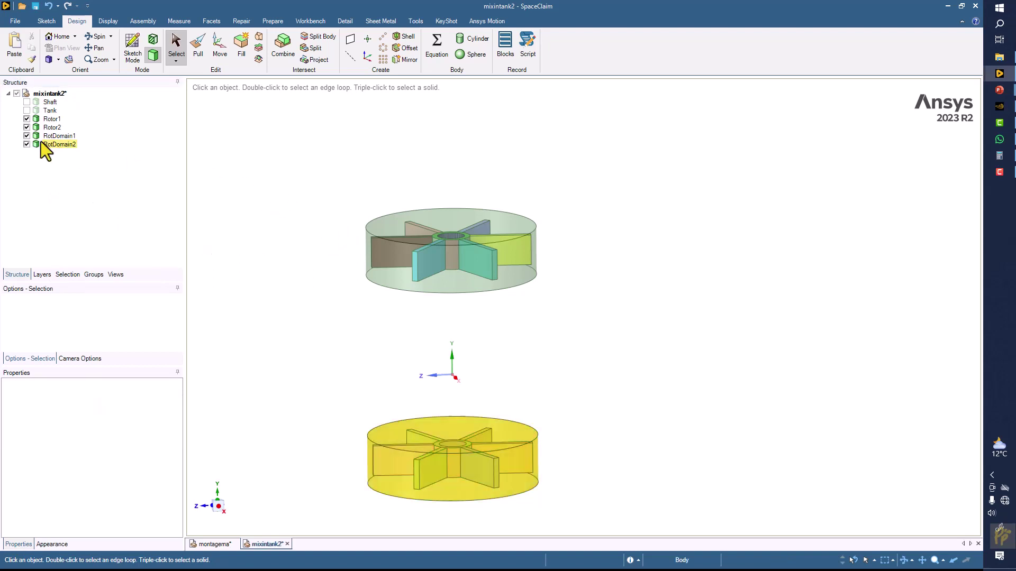
Suppress Rotor1 and Rotor2 for physics and hide both bodies
left_click(46, 120)
right_click(46, 120)
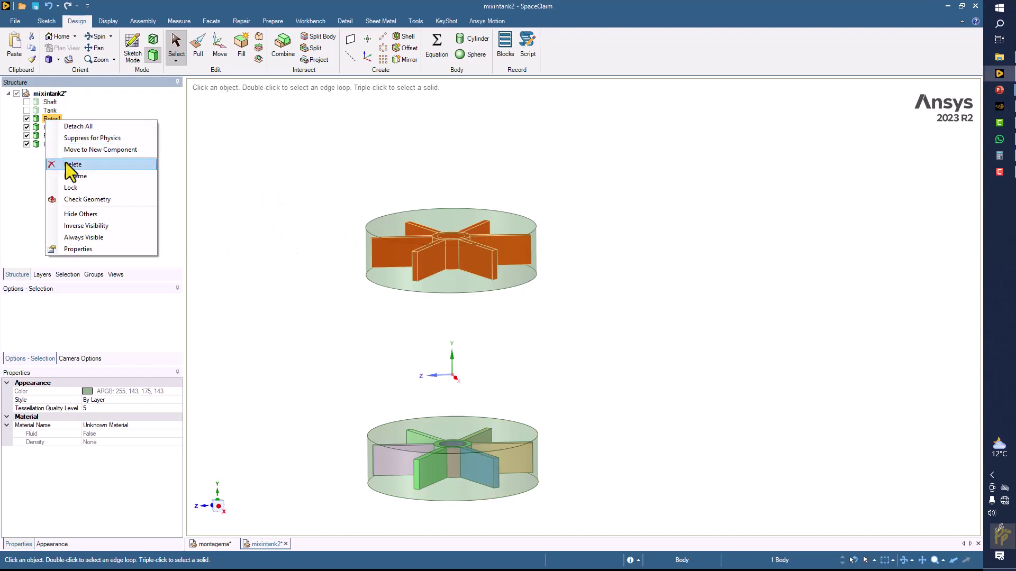
left_click(66, 139)
right_click(51, 126)
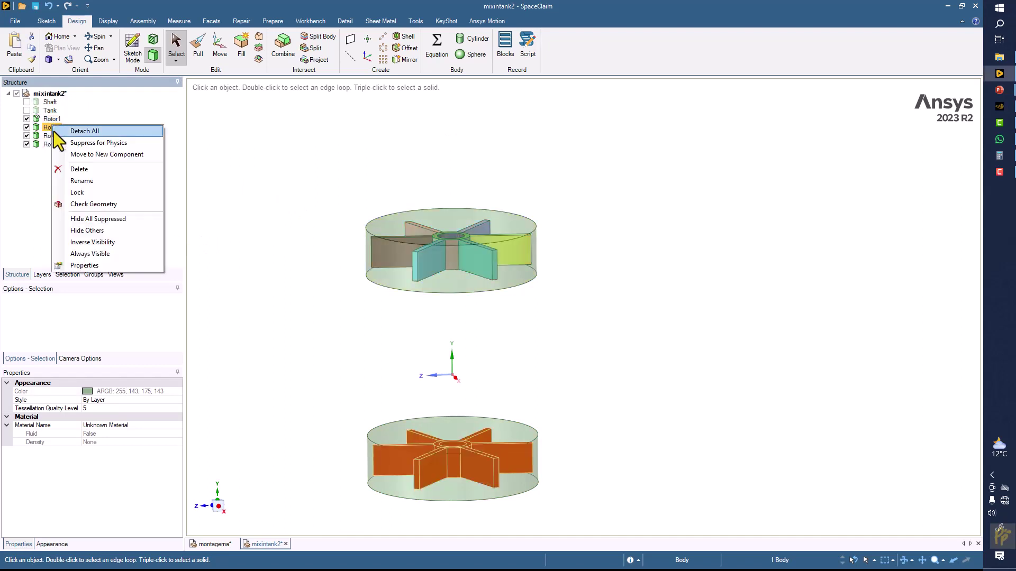
left_click(79, 146)
left_click(295, 211)
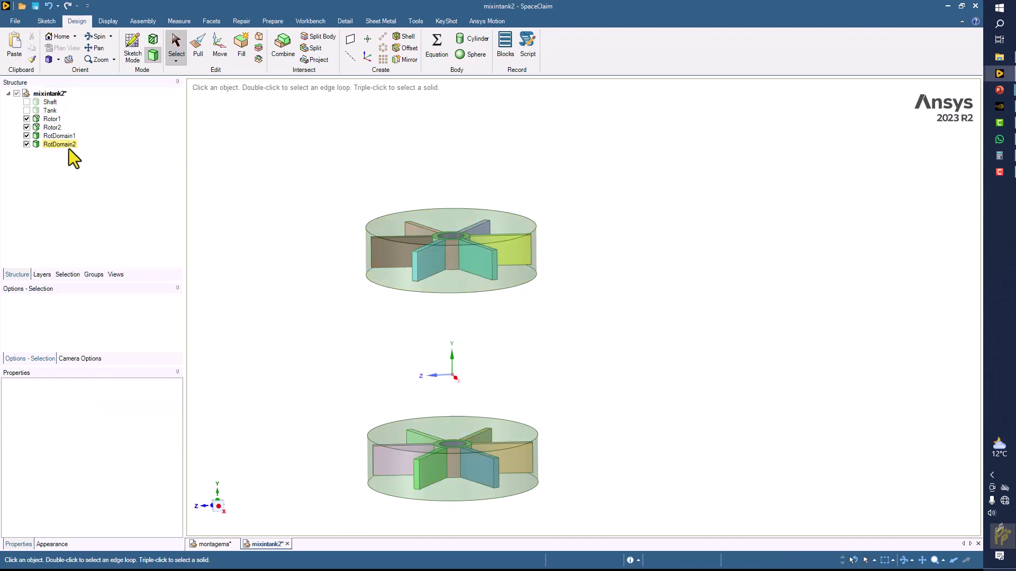
left_click(25, 127)
left_click(26, 119)
Show the shaft, subtract it from RotDomain1 with Combine and remove the overlapping solid region
middle_click_drag(265, 179, 256, 215)
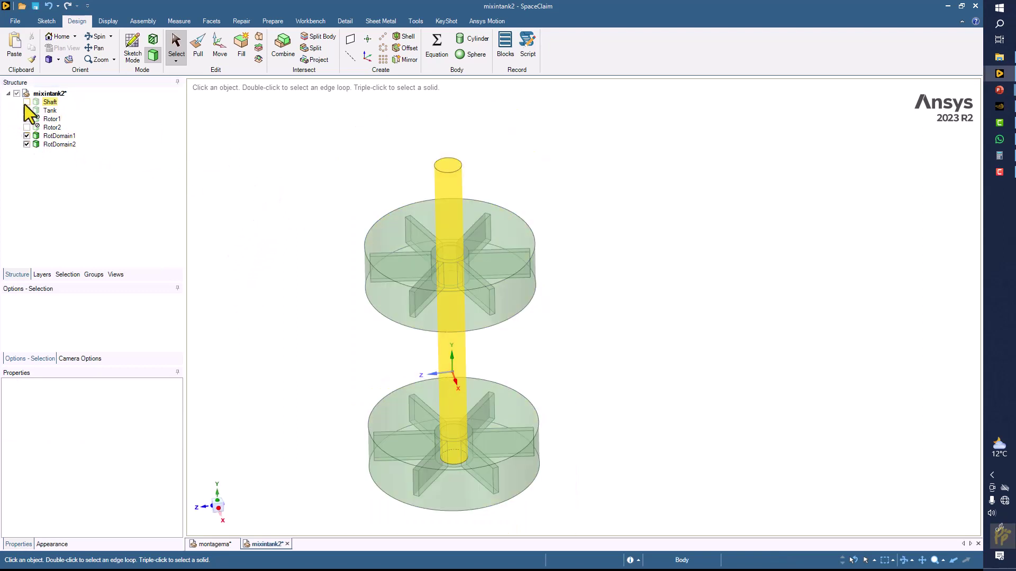
left_click(26, 102)
middle_click_drag(245, 261, 283, 187)
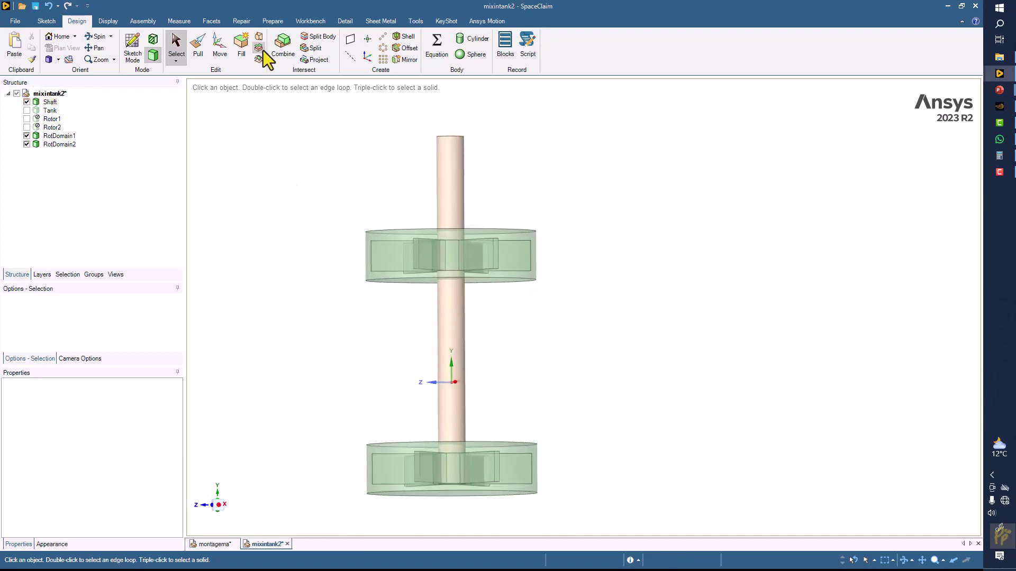
middle_click_drag(349, 170, 351, 191)
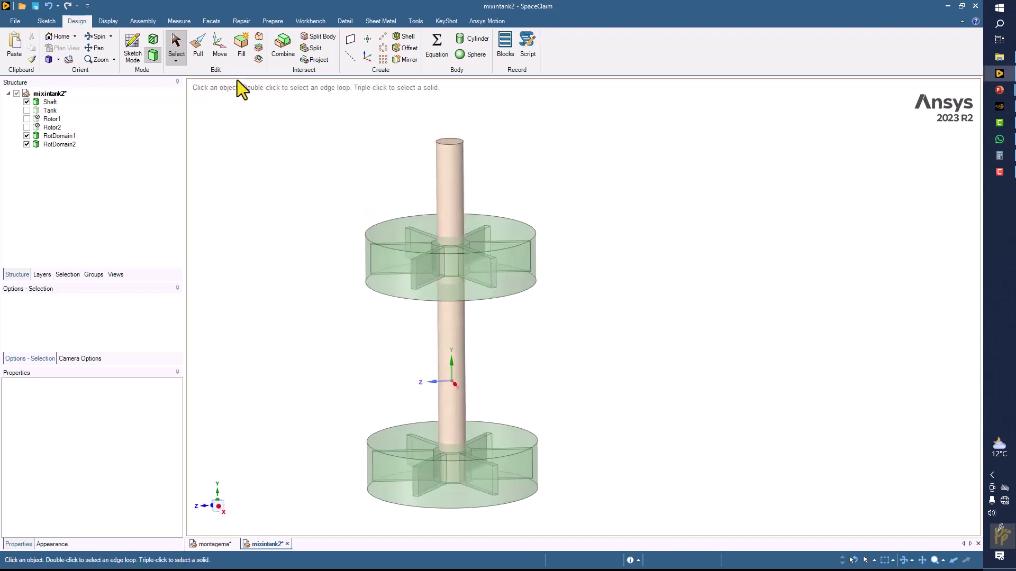
left_click(283, 45)
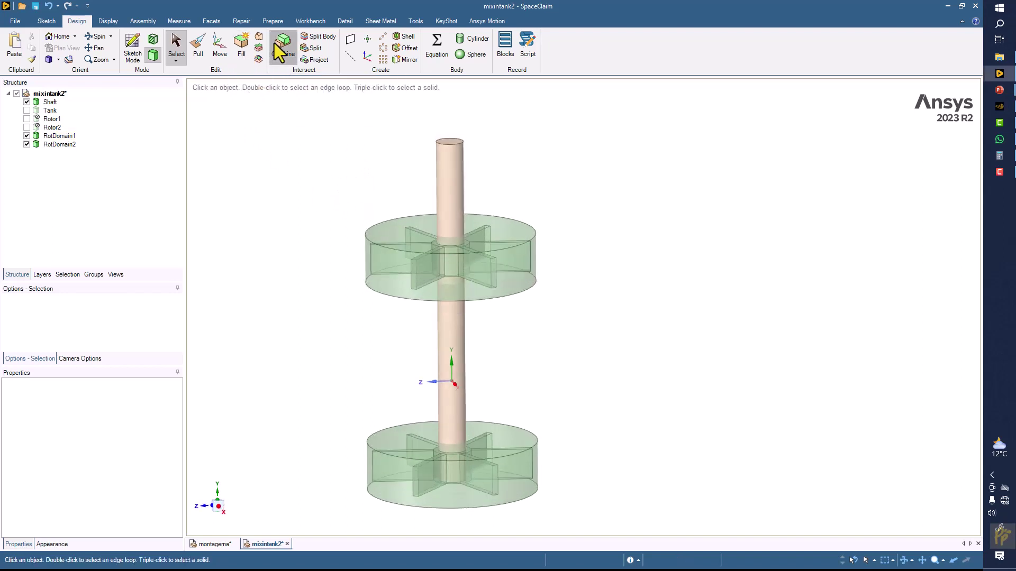
left_click(374, 246)
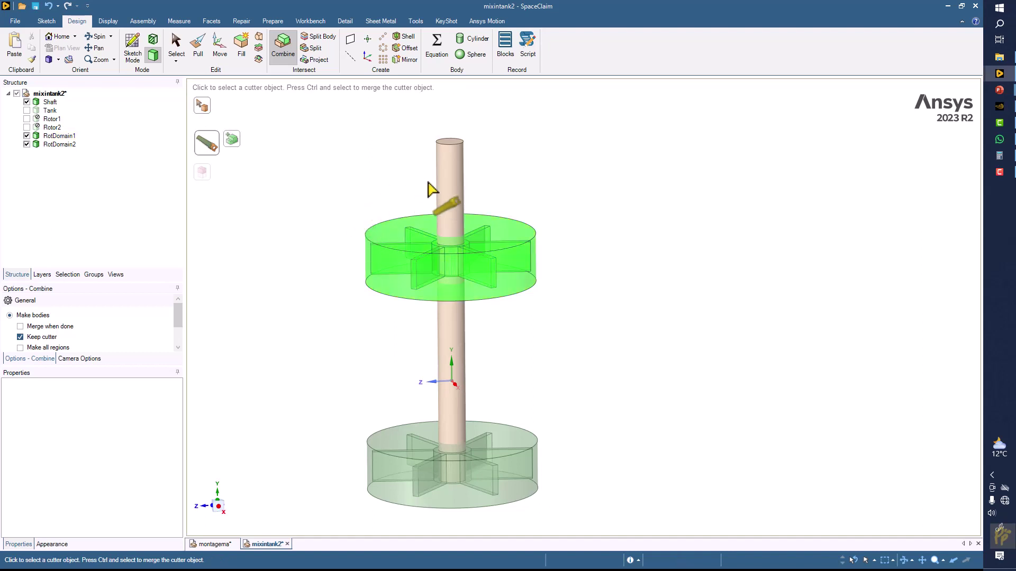
left_click(450, 189)
middle_click_drag(328, 180, 329, 102)
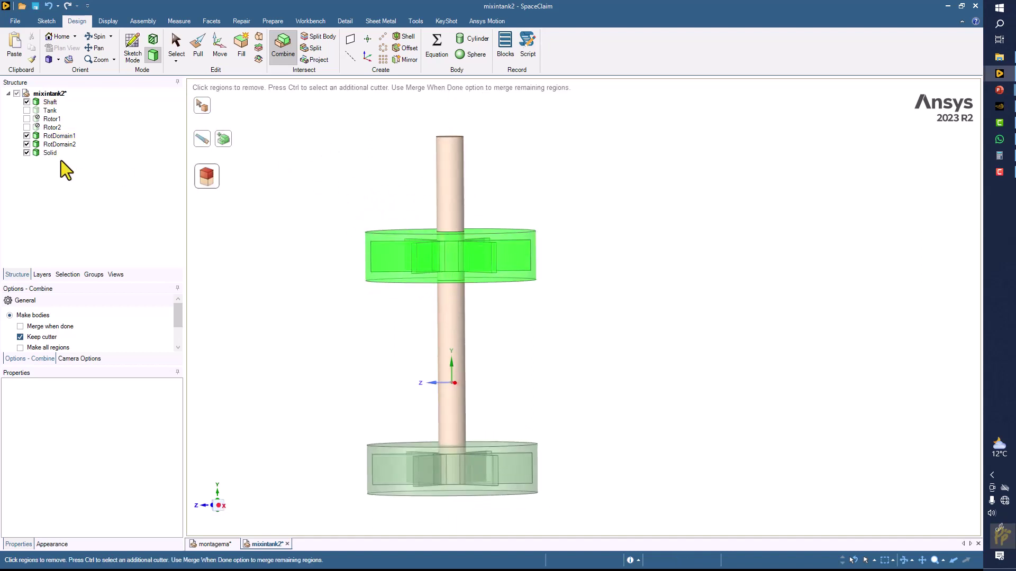
left_click(45, 152)
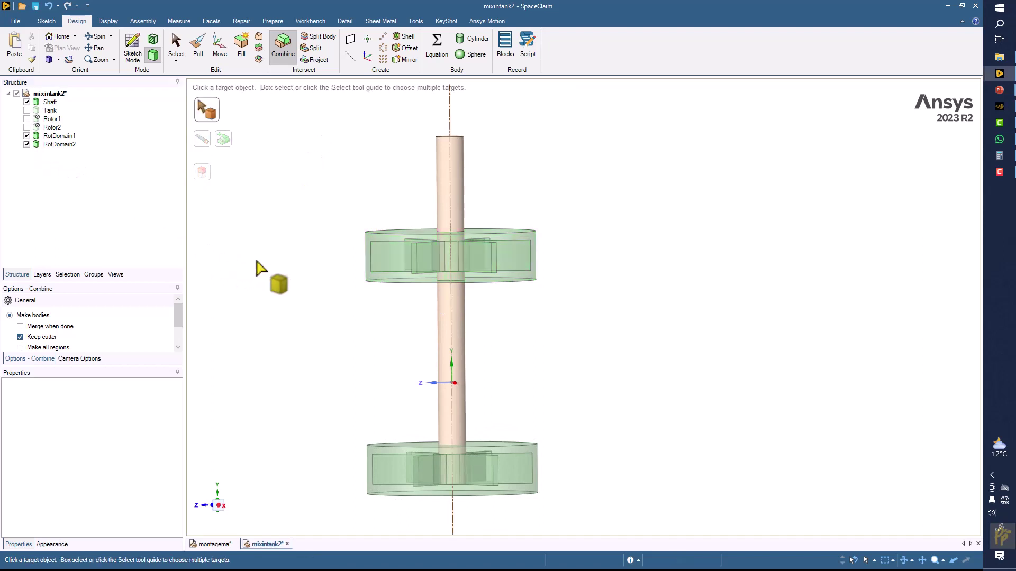
Subtract the shaft from RotDomain2 with Combine, keeping the cutter, and remove the overlapping solid region
left_click(384, 462)
middle_click_drag(325, 351, 331, 366)
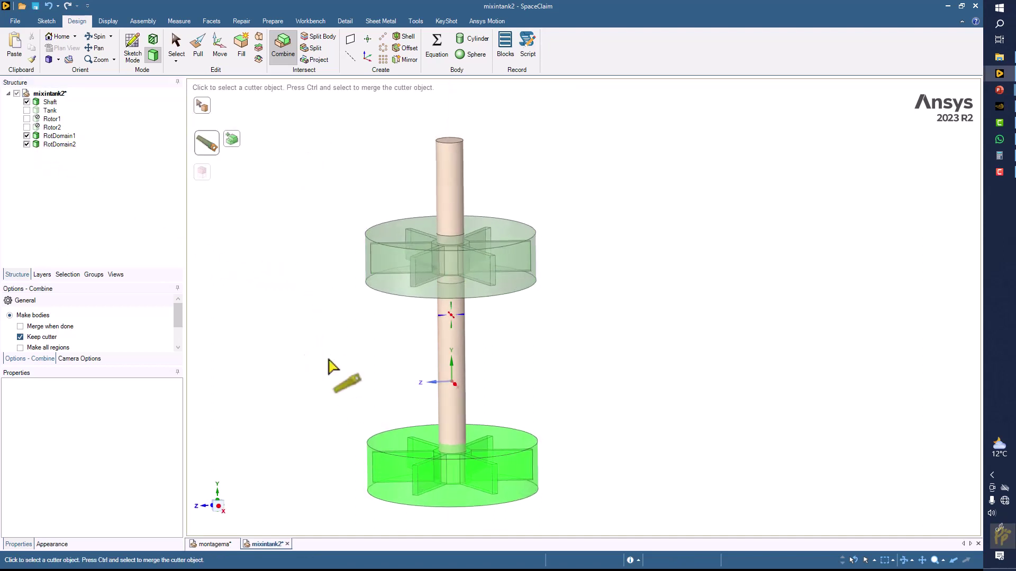
left_click(449, 359)
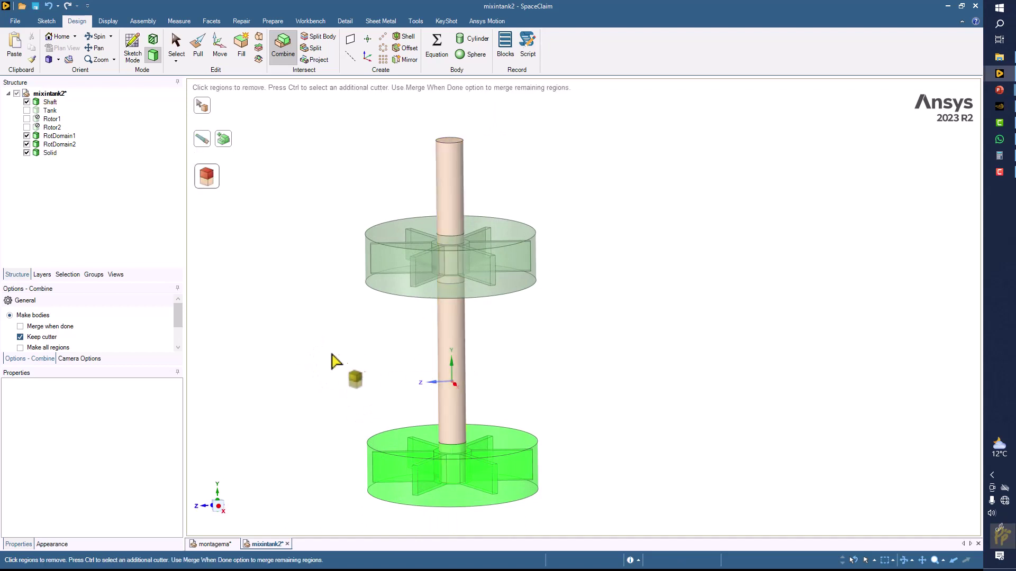
left_click(49, 154)
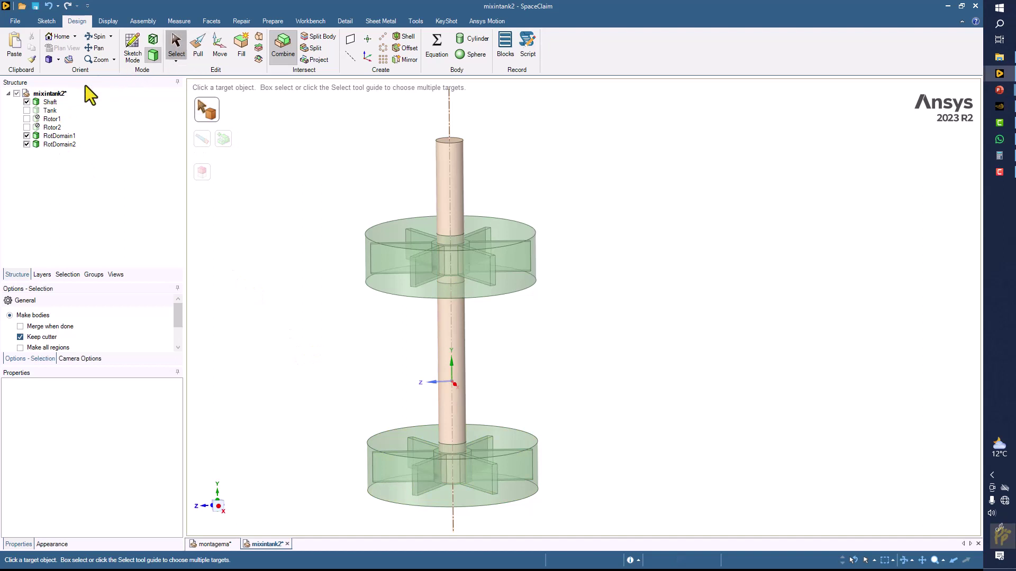
key("Escape")
Suppress the shaft for physics and hide it
right_click(48, 101)
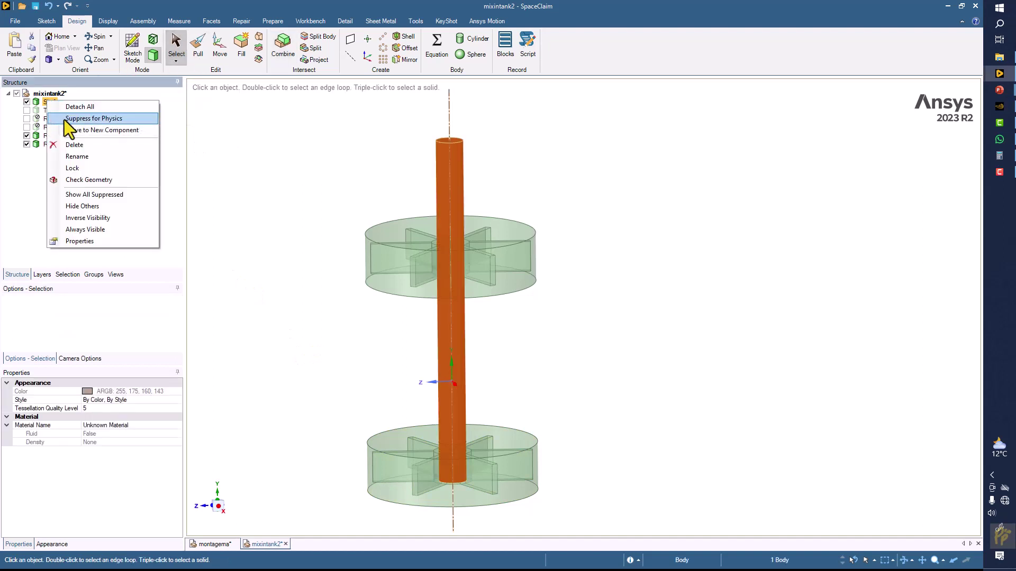
left_click(64, 119)
left_click(27, 101)
Hide the top face and the outer cylindrical face of RotDomain1 to expose its rotor cavity
mouse_move(303, 258)
middle_mouse_down()
mouse_move(298, 238)
mouse_move(301, 258)
middle_mouse_up()
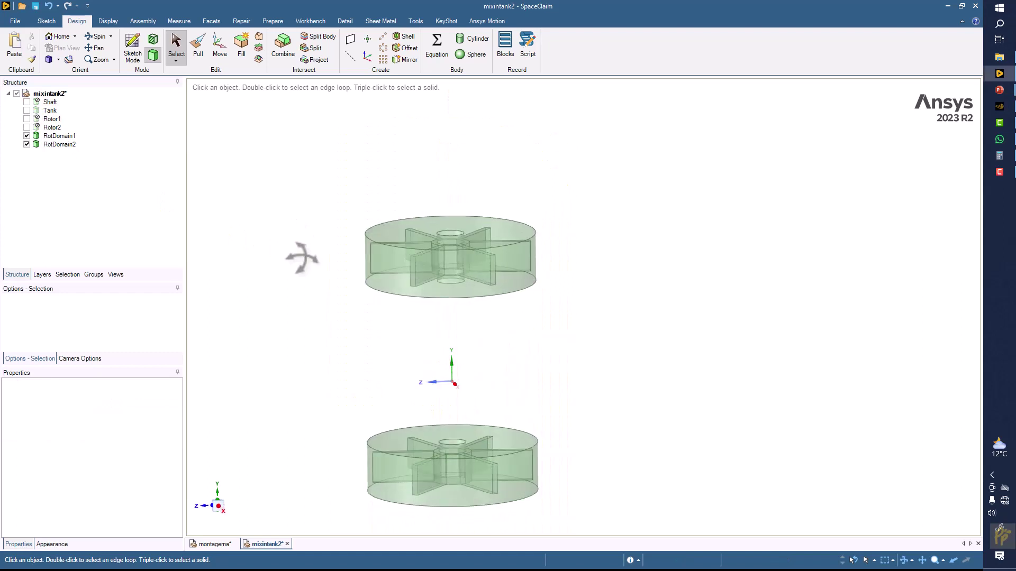
scroll(329, 237, "up", 3)
scroll(329, 237, "down", 2)
left_click(392, 236)
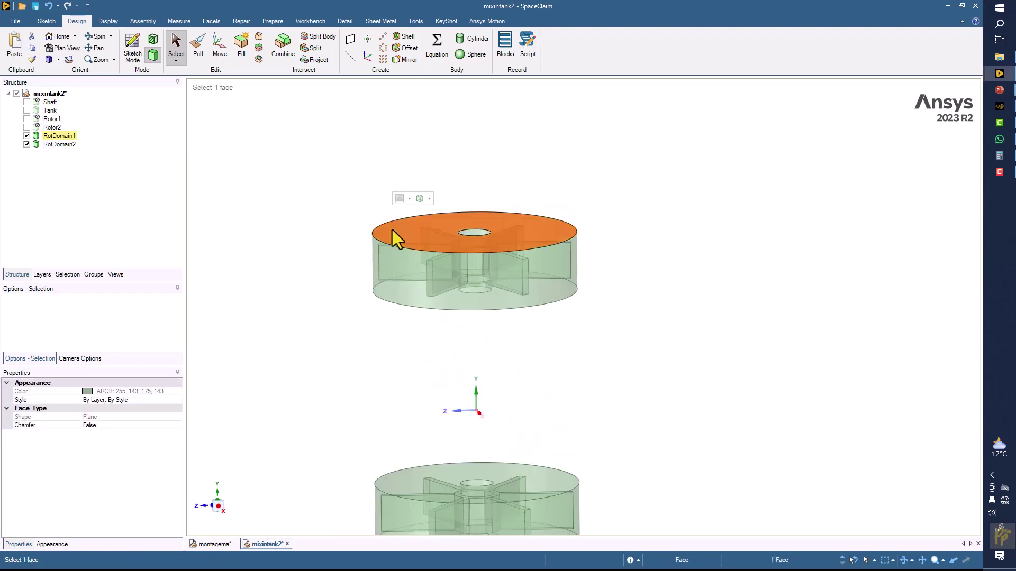
middle_click_drag(393, 229, 392, 244)
left_click(393, 249, "ctrl")
right_click(393, 251)
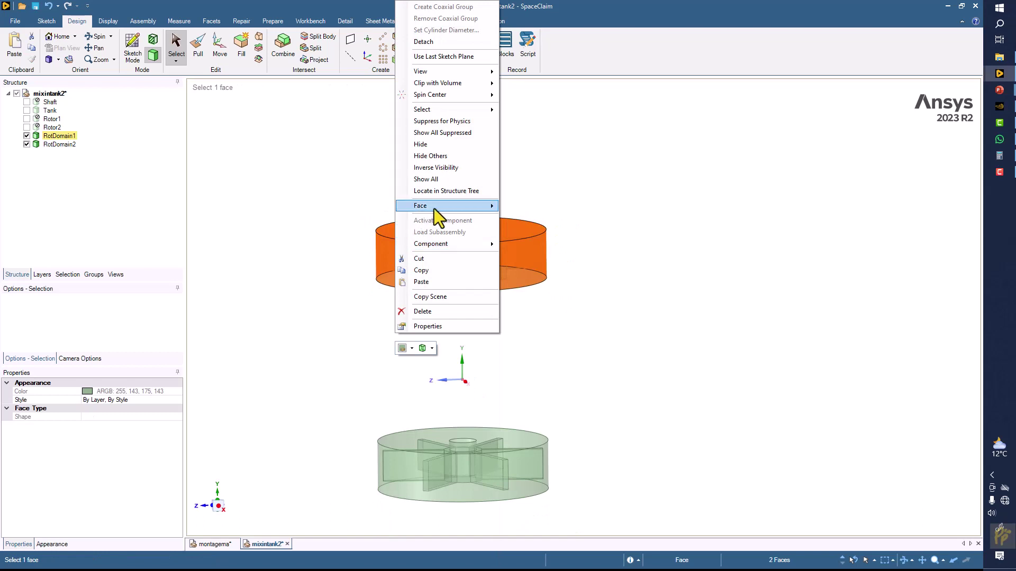
mouse_move(496, 205)
left_click(540, 207)
Set the remaining visible faces of RotDomain1 and the RotDomain2 body to the Opaque display style
middle_click_drag(460, 258, 432, 323)
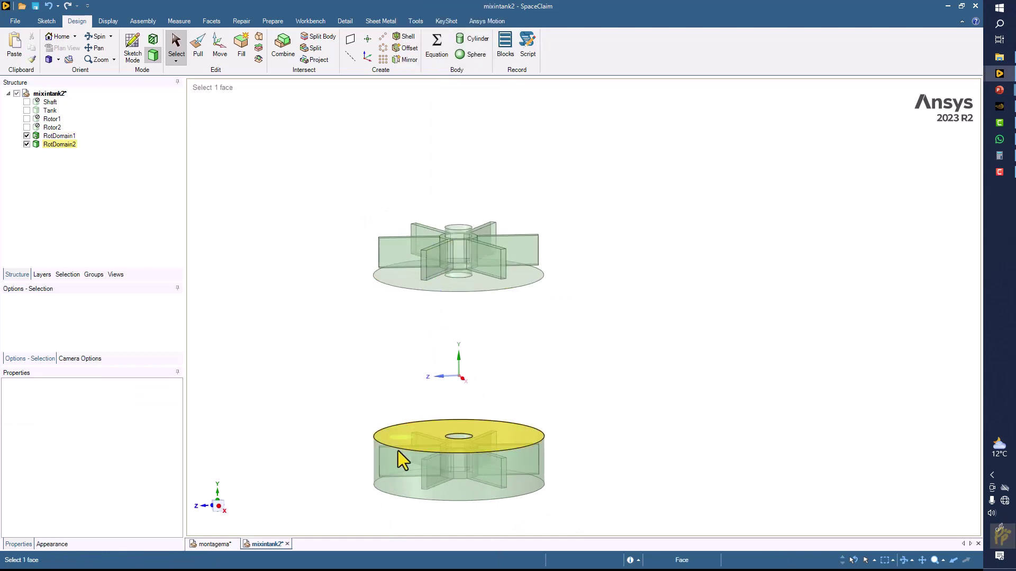
left_click_drag(297, 172, 622, 348)
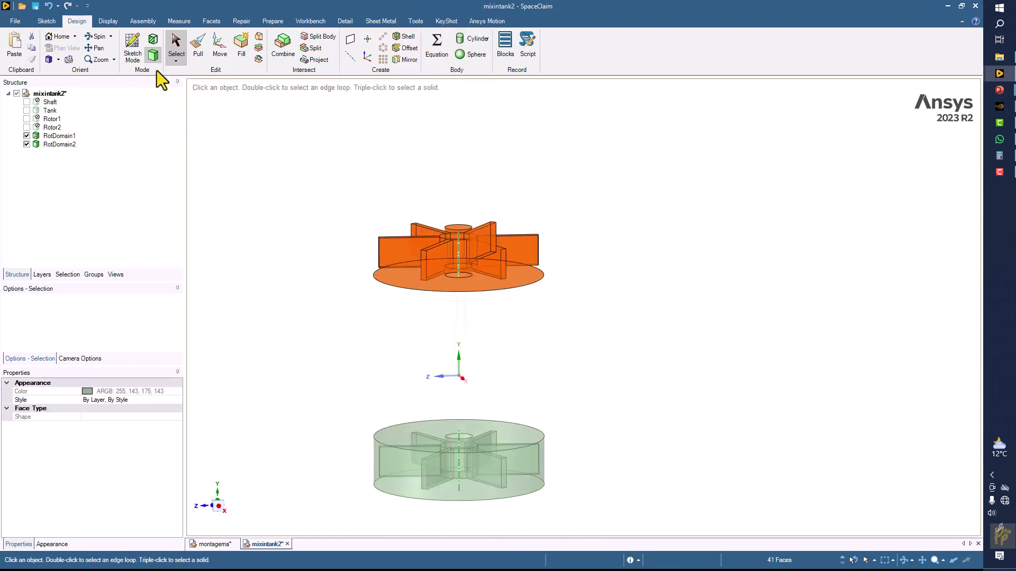
left_click(108, 21)
left_click(275, 48)
left_click(286, 71)
left_click(294, 319)
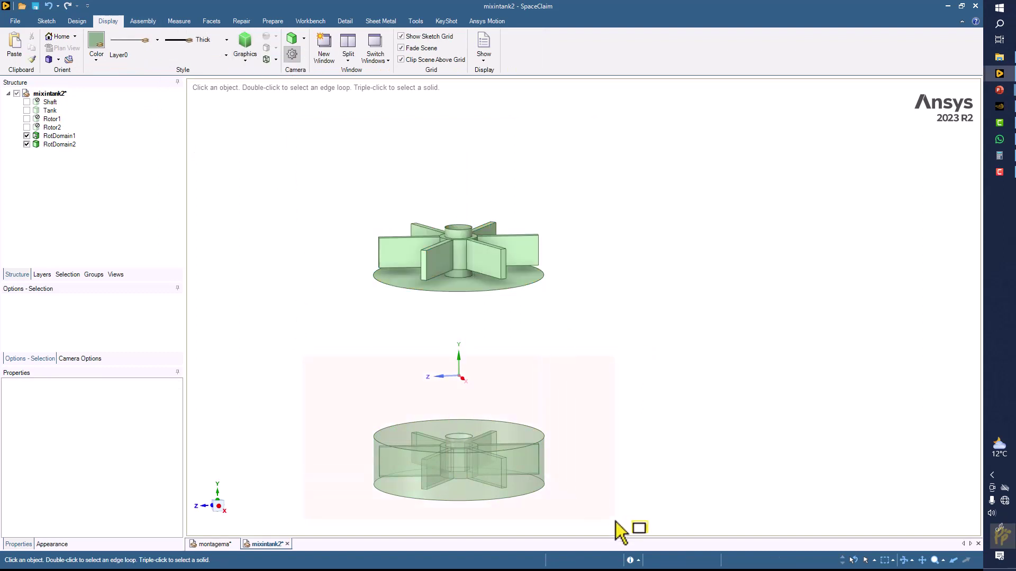
left_click_drag(302, 357, 616, 521)
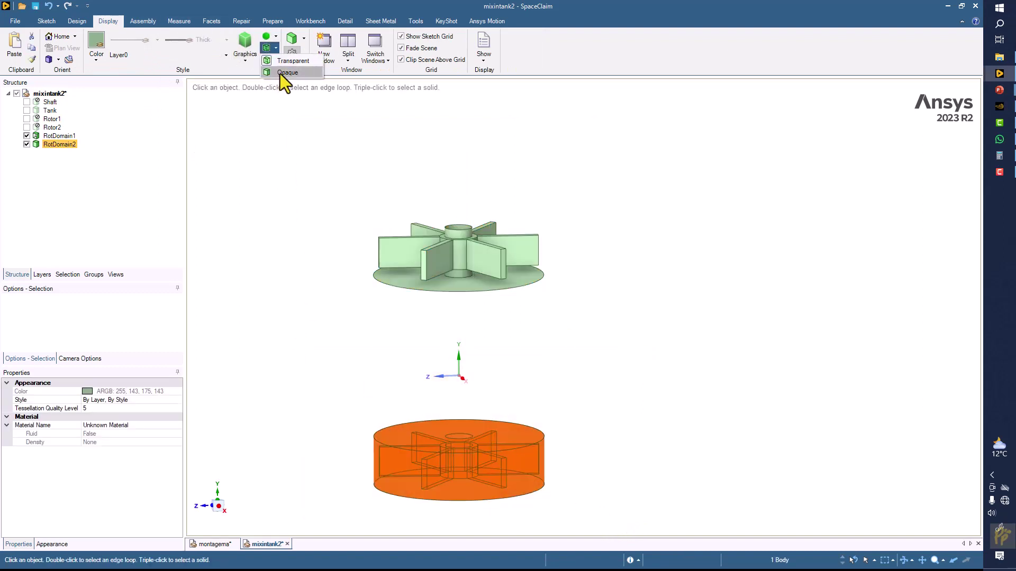
left_click(280, 73)
Hide the top face and the outer cylindrical face of RotDomain2 to expose its rotor cavity
left_click(413, 436)
left_click(393, 468, "ctrl")
right_click(393, 469)
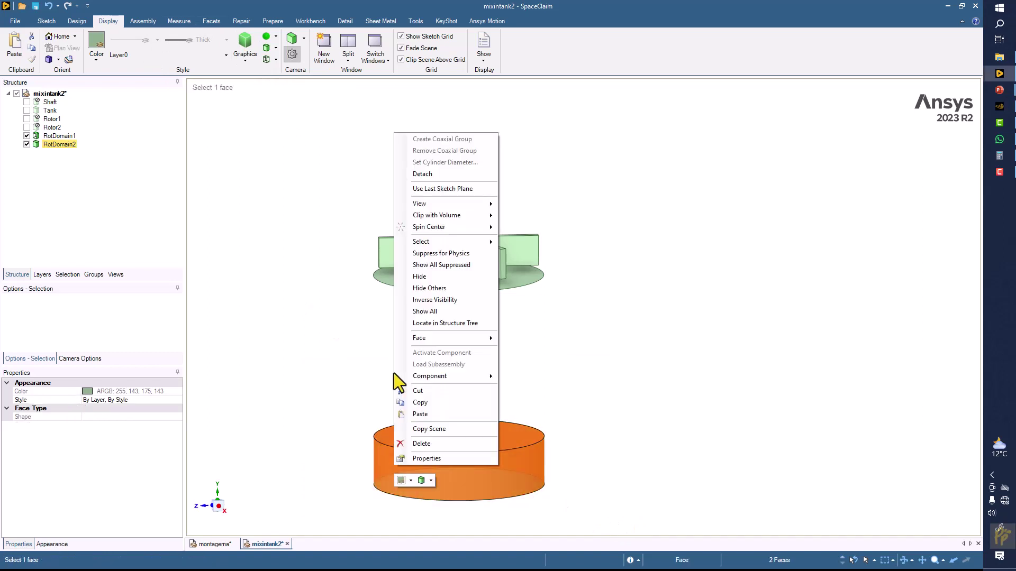
mouse_move(427, 340)
left_click(511, 340)
Show the Tank body together with the two rotating domains
scroll(511, 362, "up", 8)
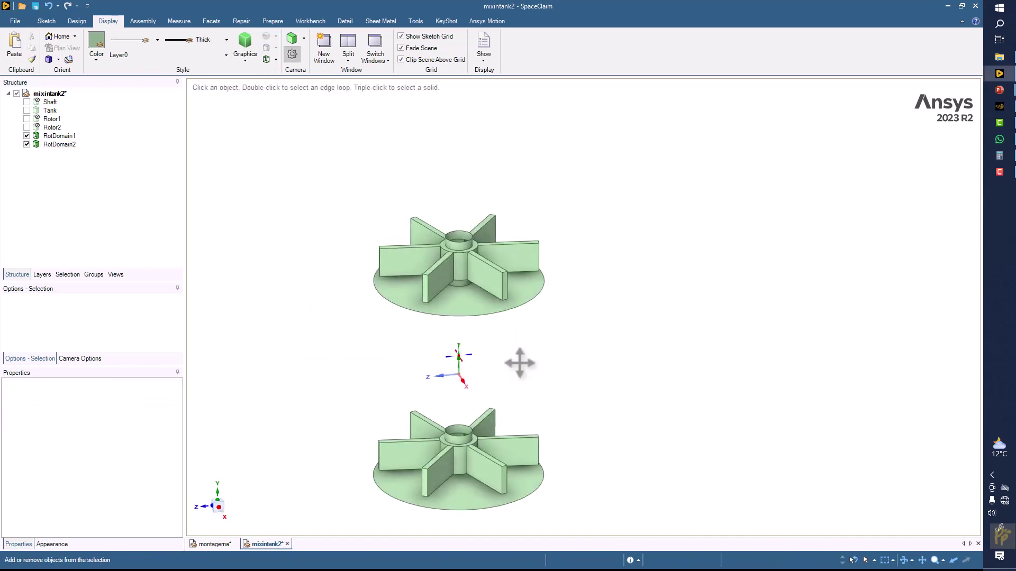
scroll(538, 357, "up", 5)
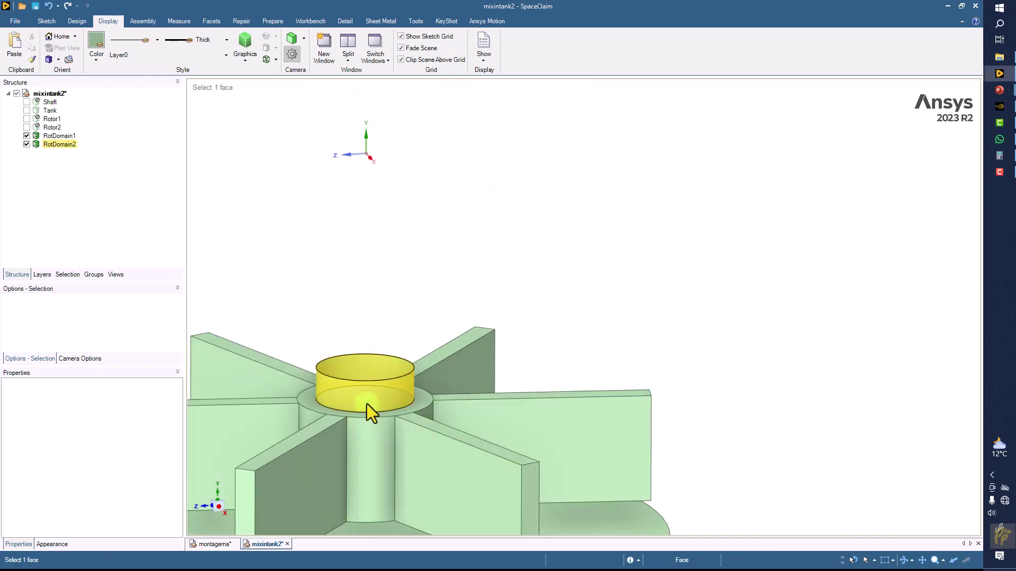
scroll(364, 398, "down", 8)
middle_click_drag(364, 397, 462, 294)
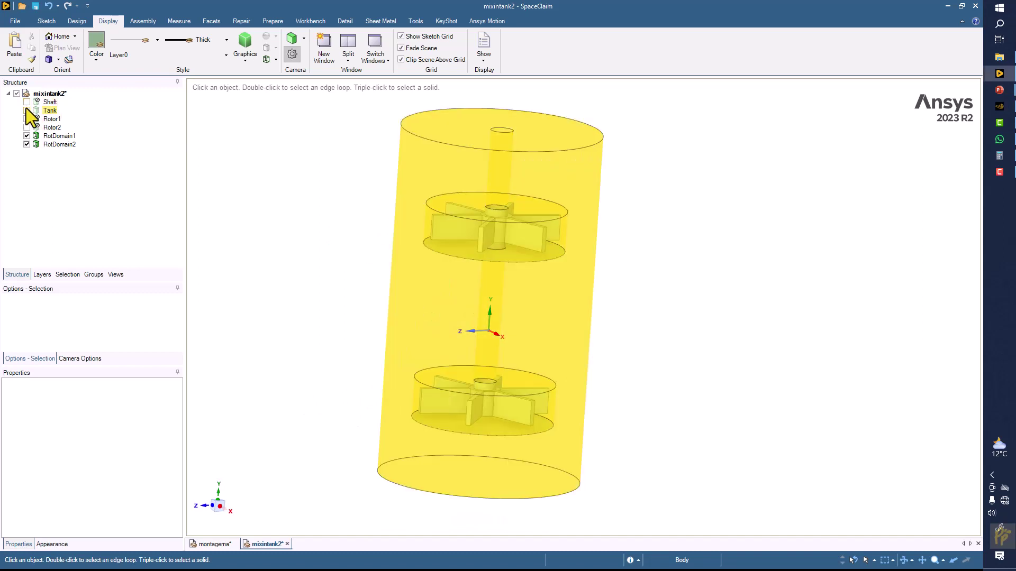
left_click(26, 111)
Reorder the structure tree so RotDomain1, RotDomain2 and Tank are listed above Shaft, Rotor1 and Rotor2
left_click_drag(47, 115, 47, 99)
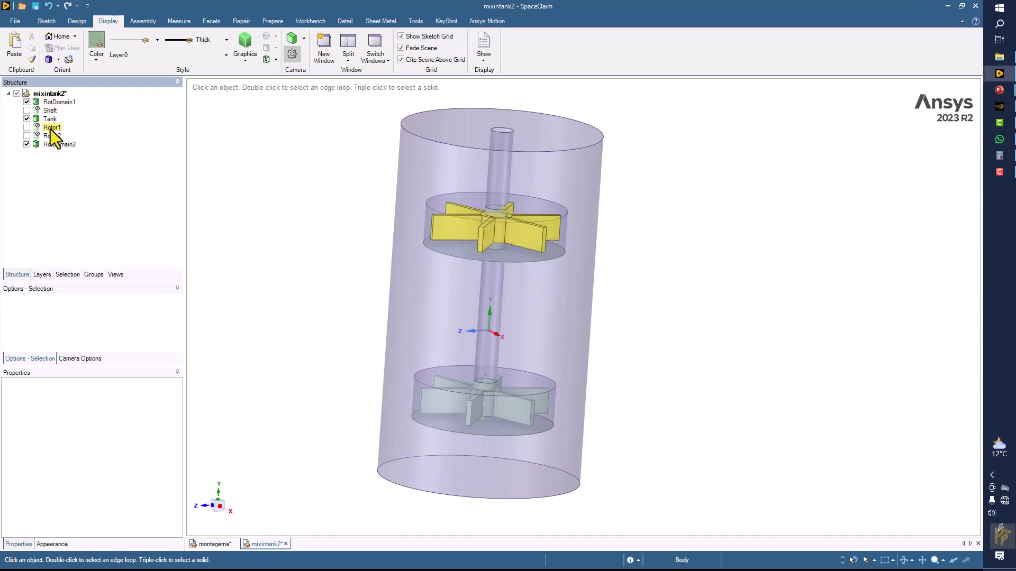
left_click_drag(54, 145, 52, 118)
left_click(46, 128)
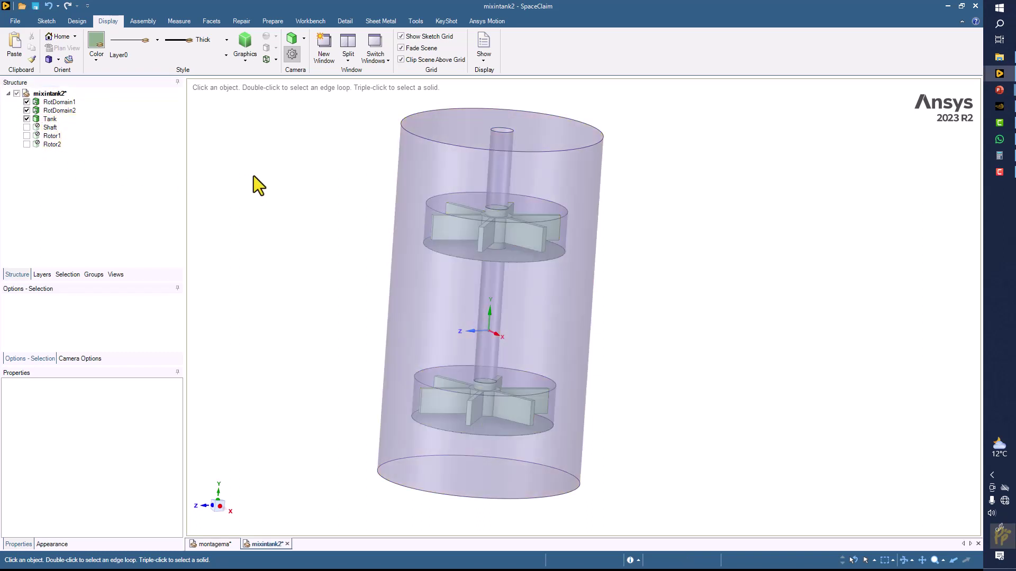
middle_click_drag(274, 202, 266, 180)
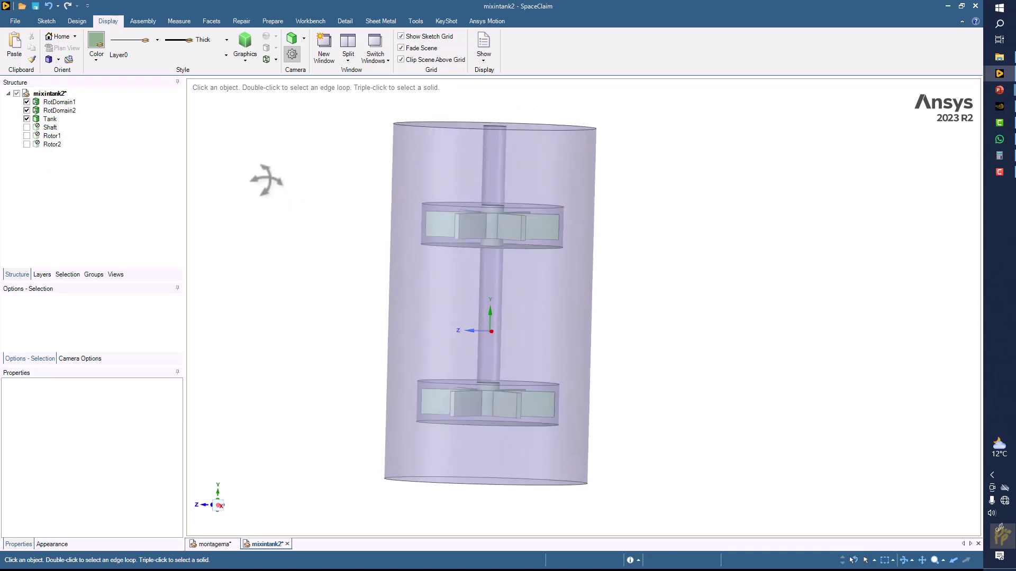